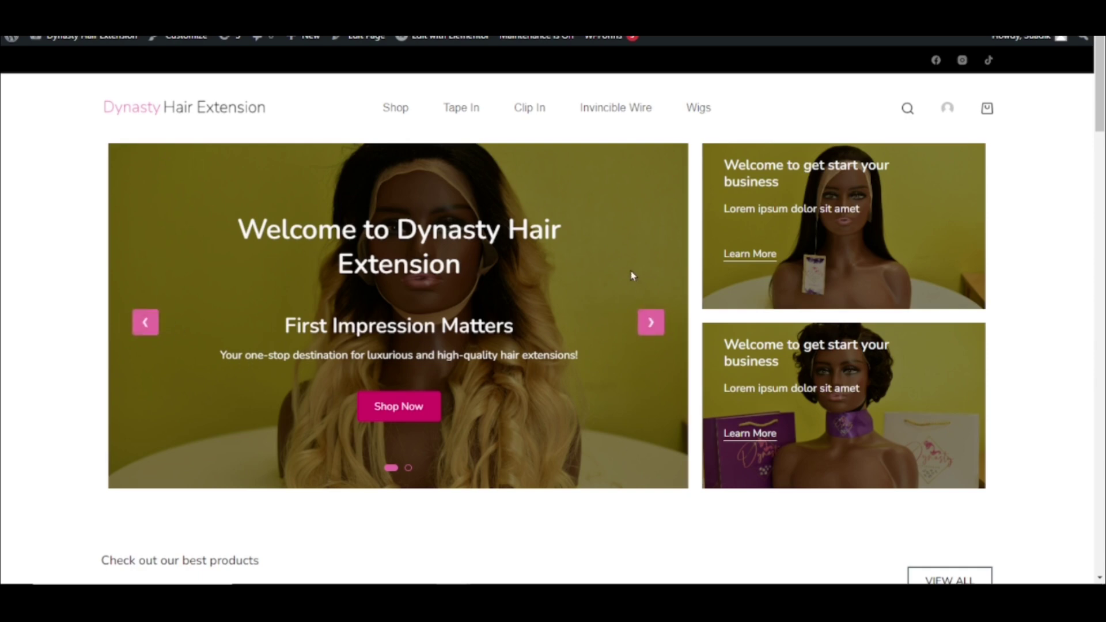
Flip through the banner slides on the finished Dynasty Hair Extension homepage.
click(652, 324)
click(652, 325)
click(651, 325)
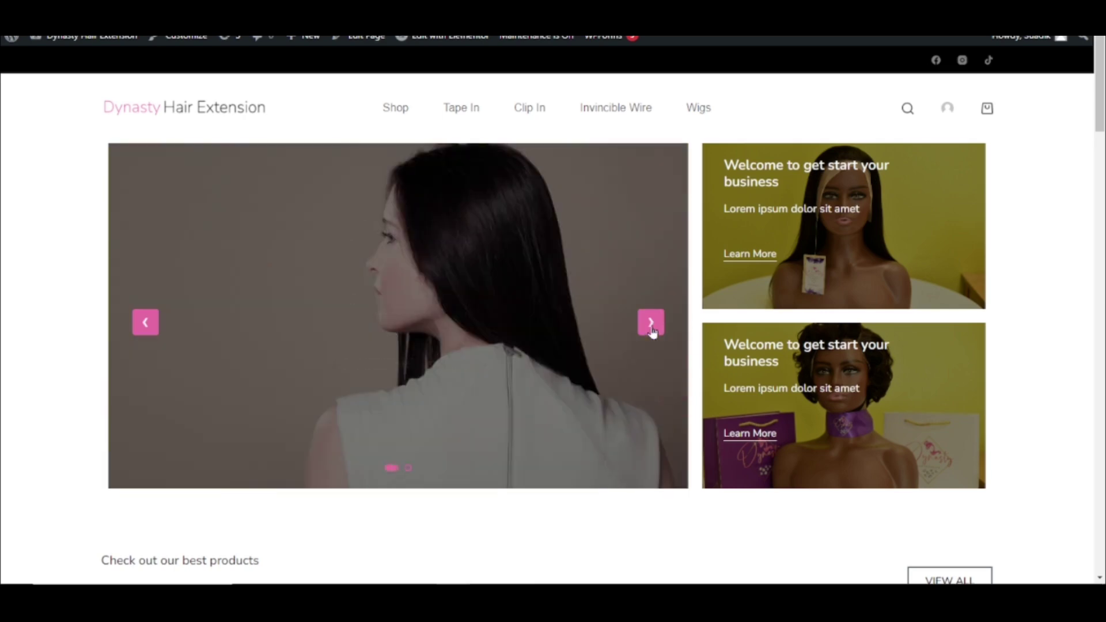
click(651, 326)
click(652, 325)
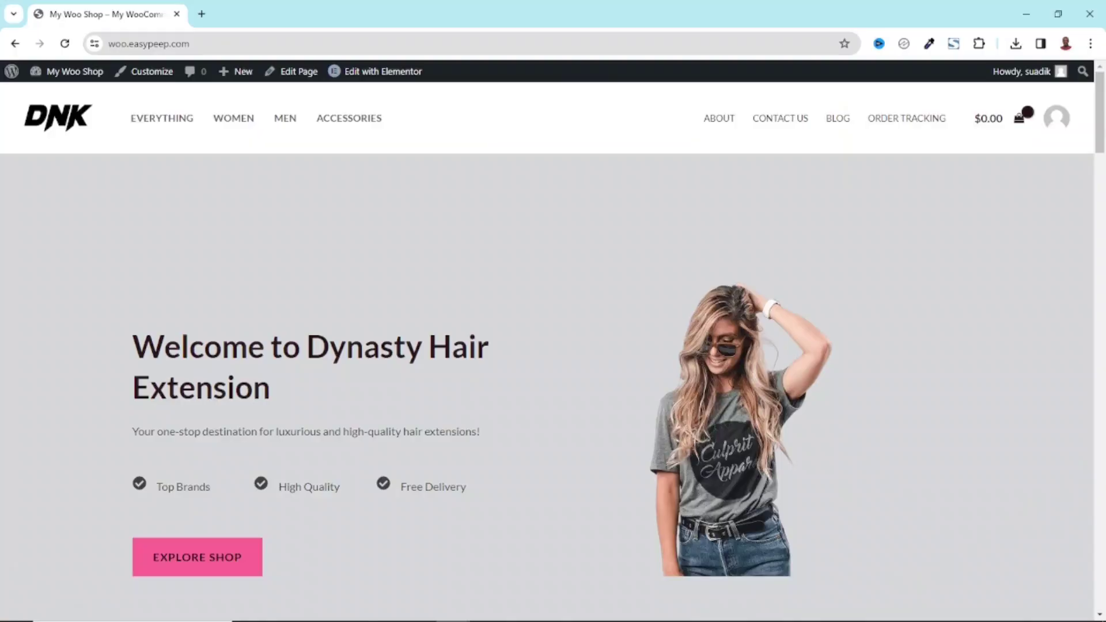
Look over the current shop homepage from the hero section down to the Final Sale area.
scroll(552, 345, down, 10)
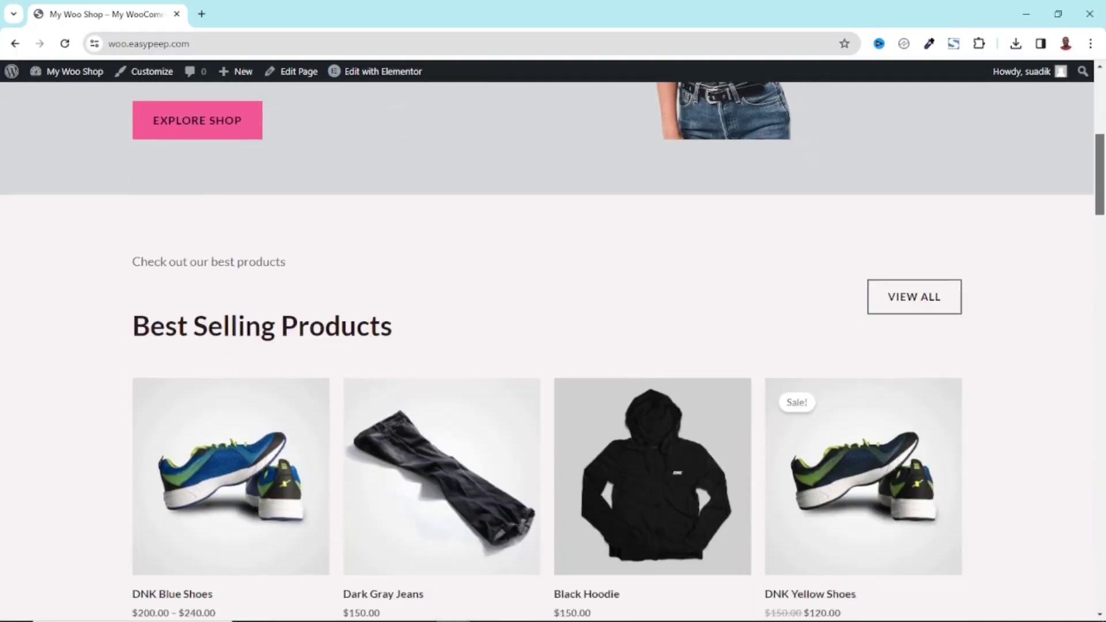
scroll(949, 346, down, 15)
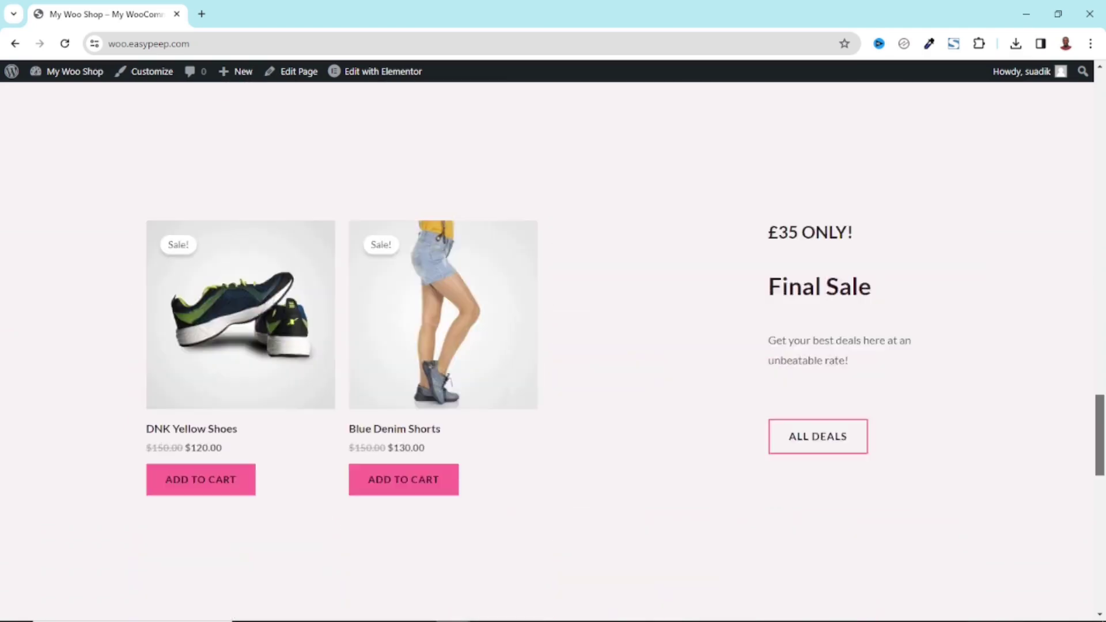
scroll(949, 347, up, 20)
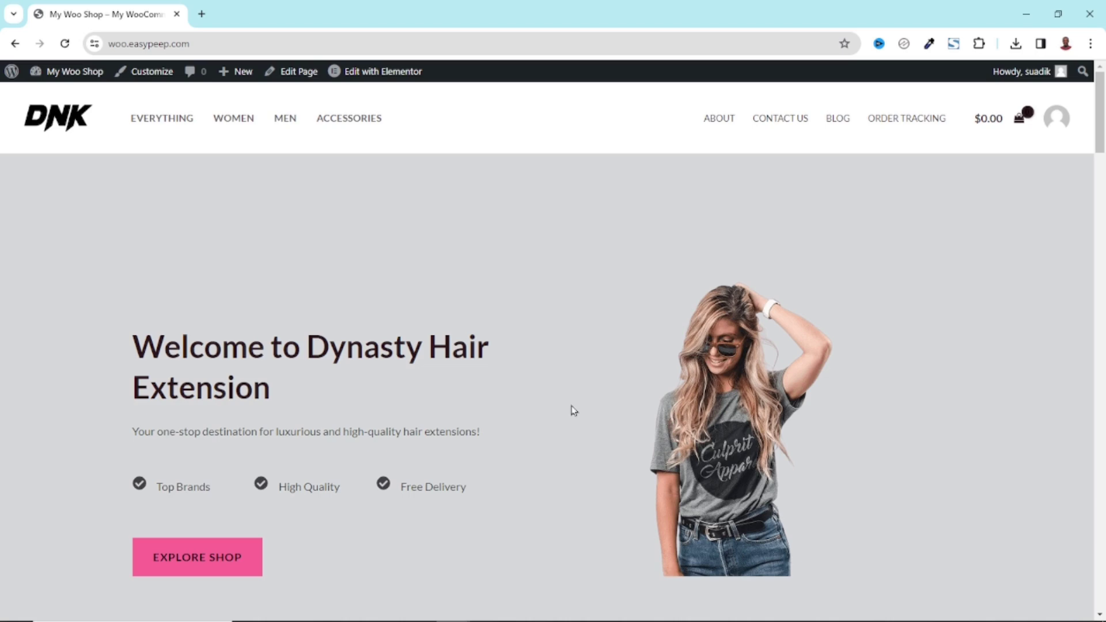
Open the shop's WordPress dashboard in a new tab and go to the page for adding plugins.
mouse_move(71, 78)
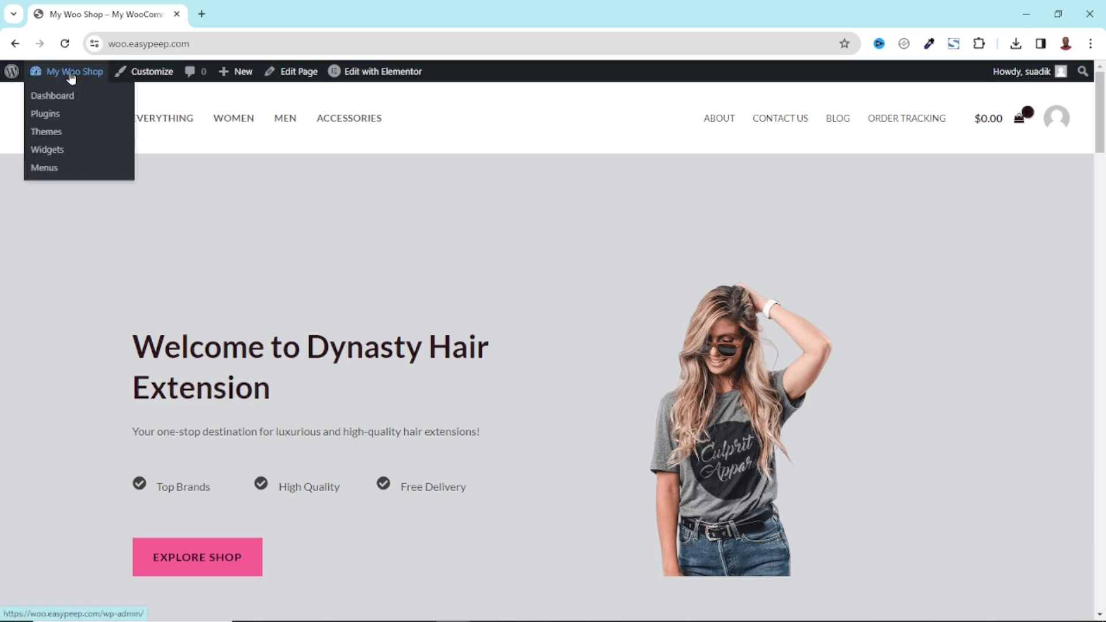
right_click(56, 105)
click(92, 112)
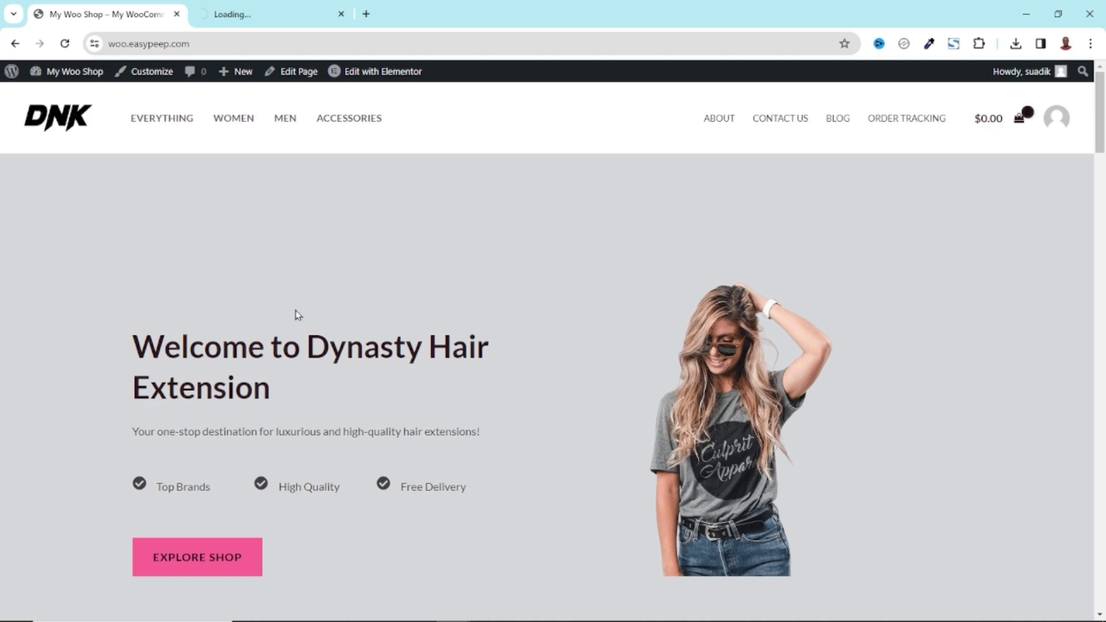
click(240, 19)
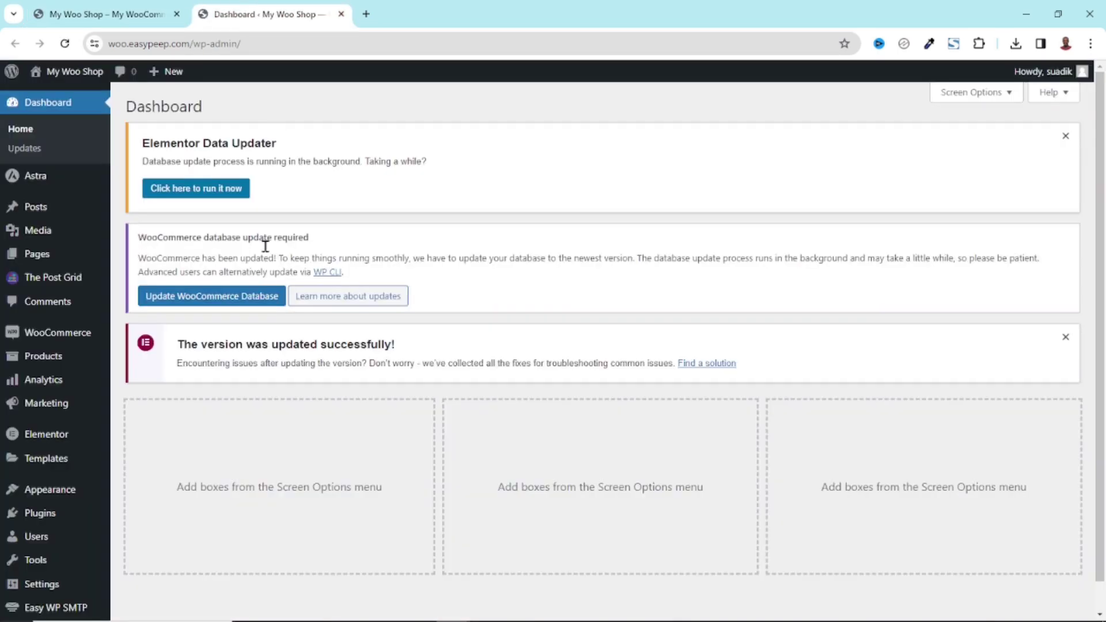
mouse_move(40, 513)
click(169, 536)
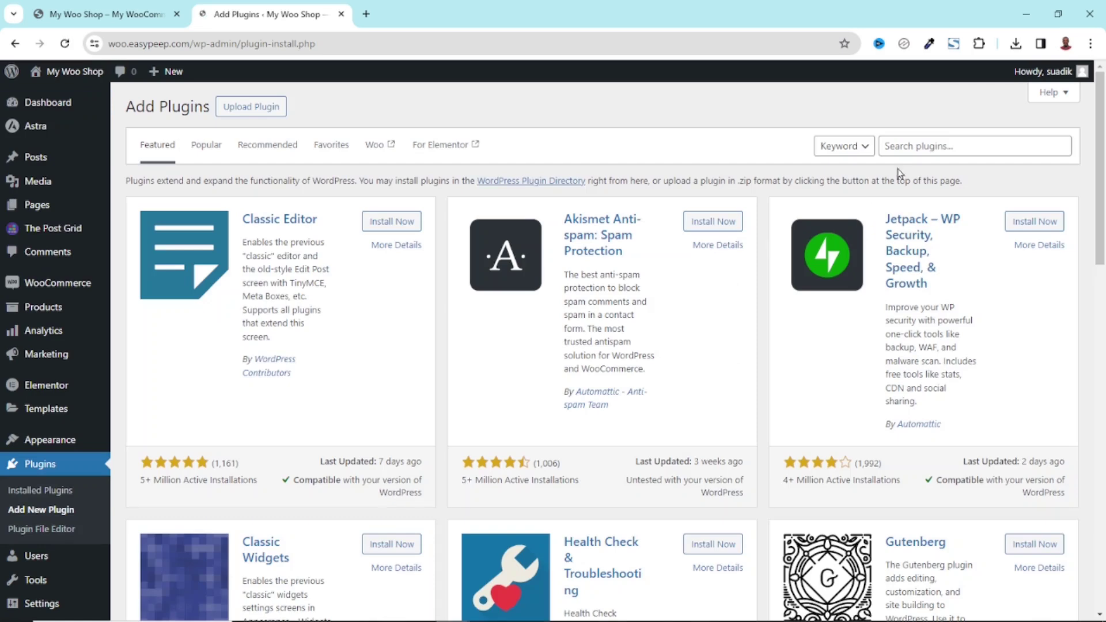
Search the plugins for "sina", then install and activate Sina Extension for Elementor.
click(955, 146)
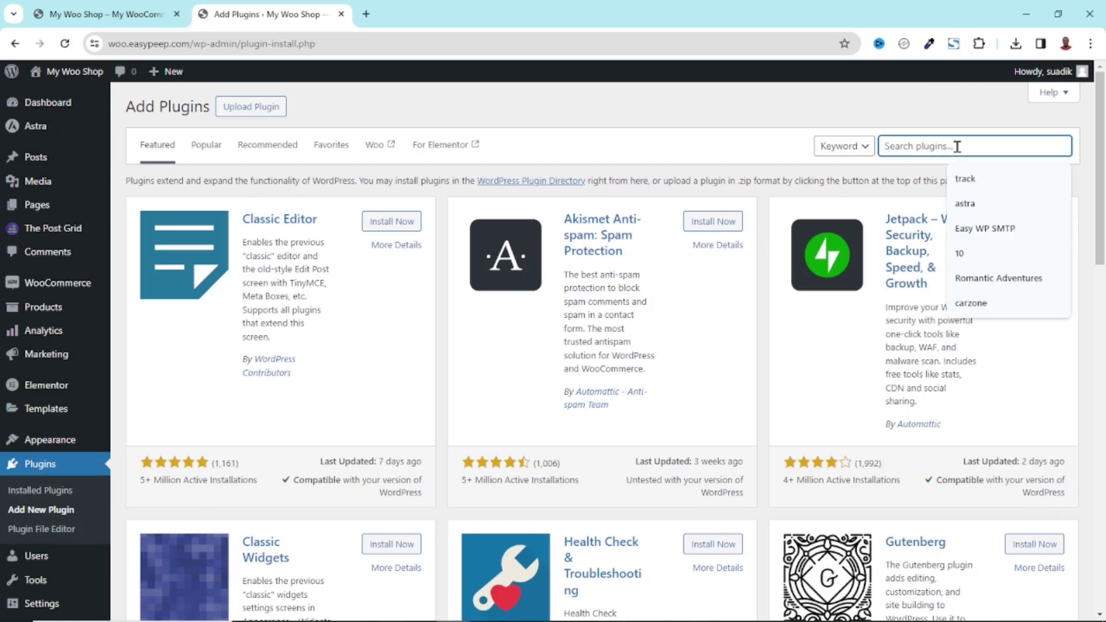
text(sina)
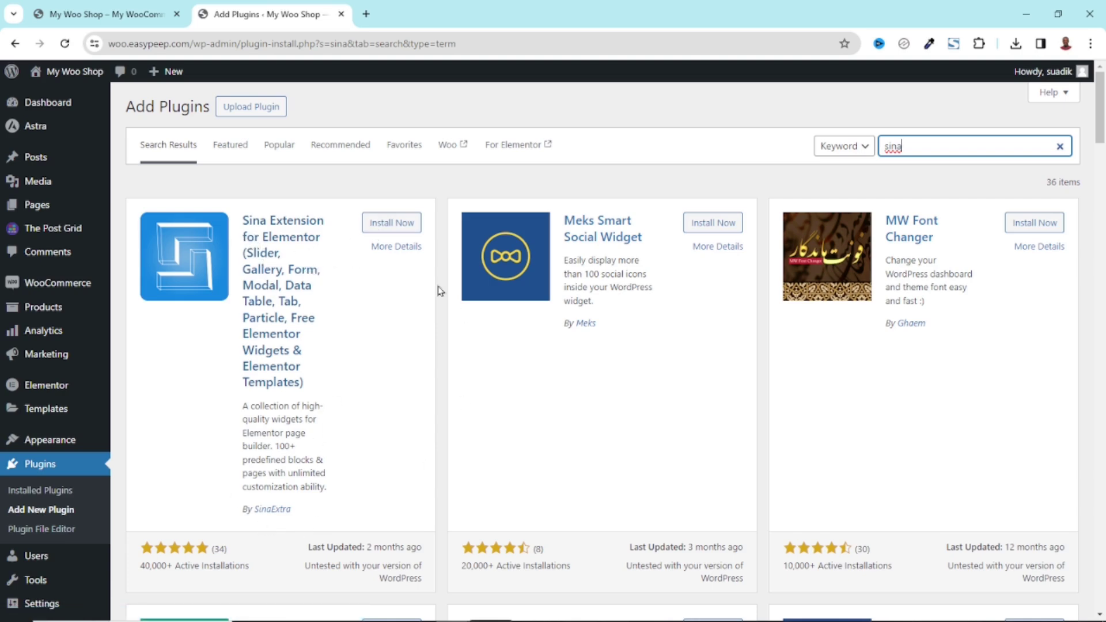
click(391, 226)
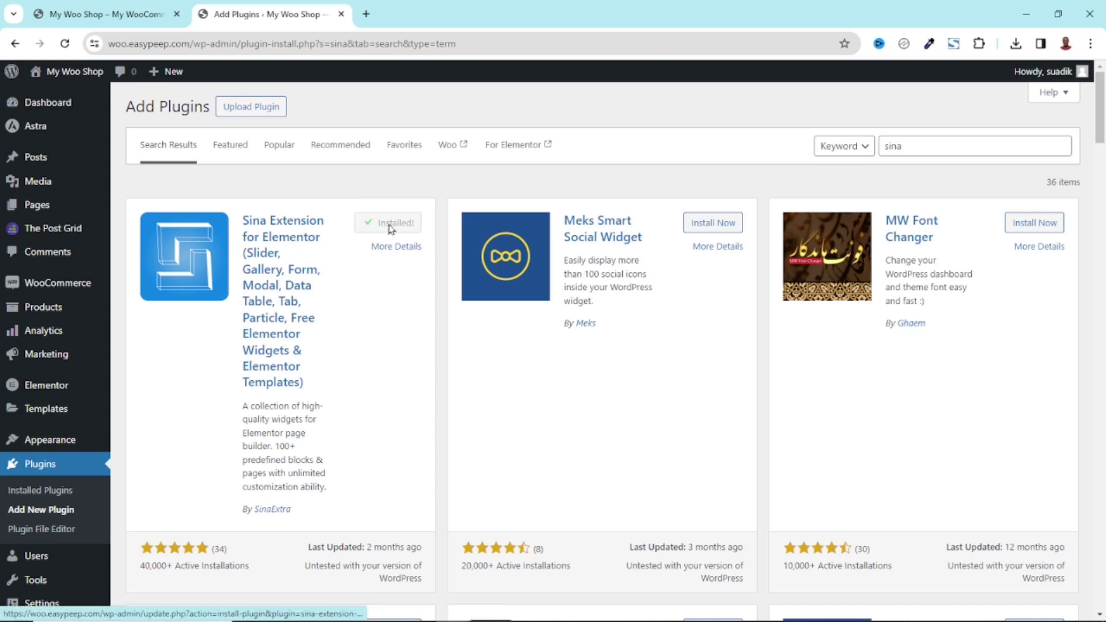
click(396, 223)
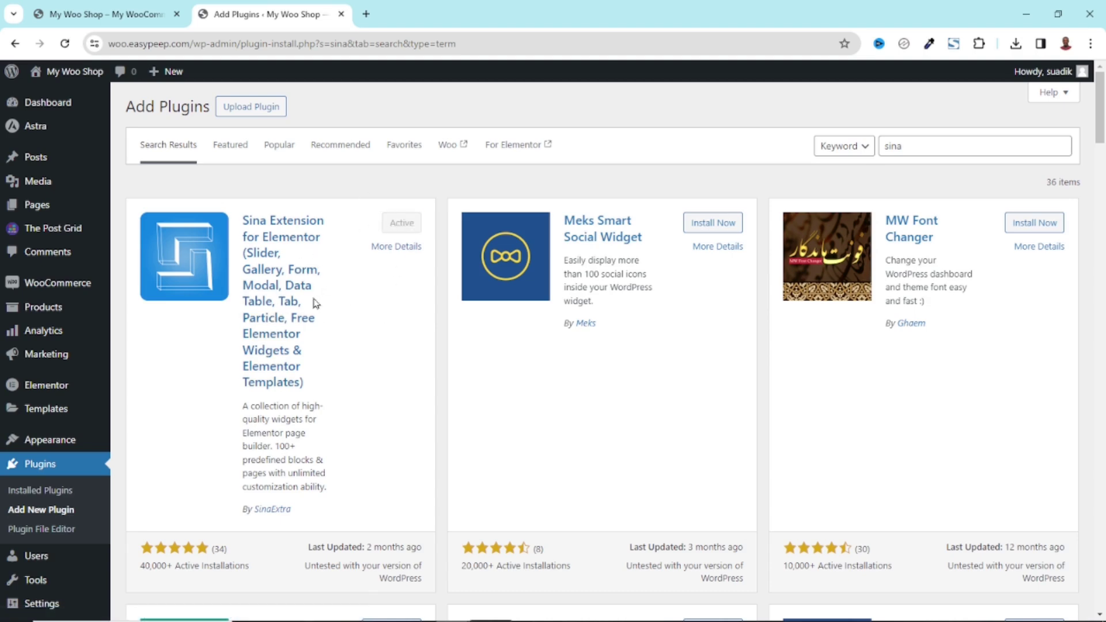
Return to the shop's homepage and open it for editing with Elementor.
click(112, 8)
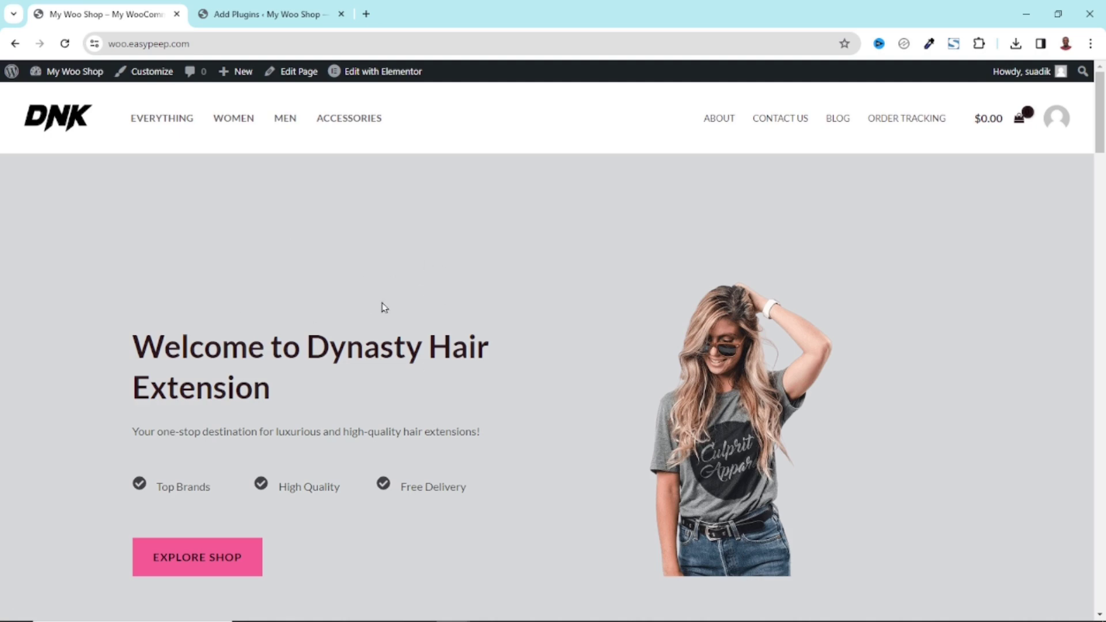
mouse_move(378, 75)
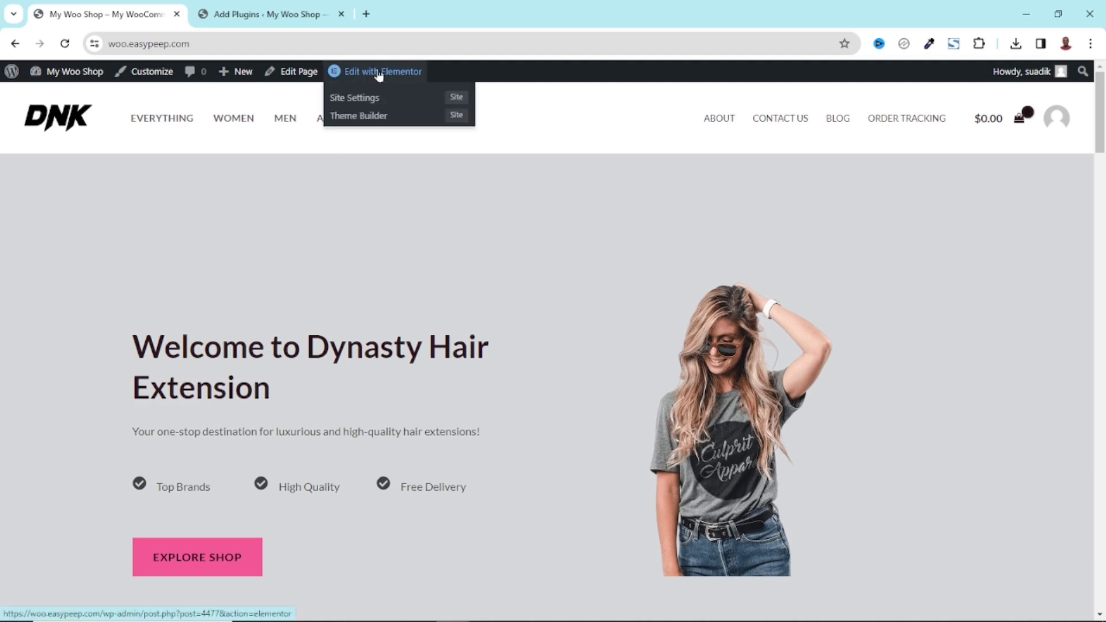
click(378, 75)
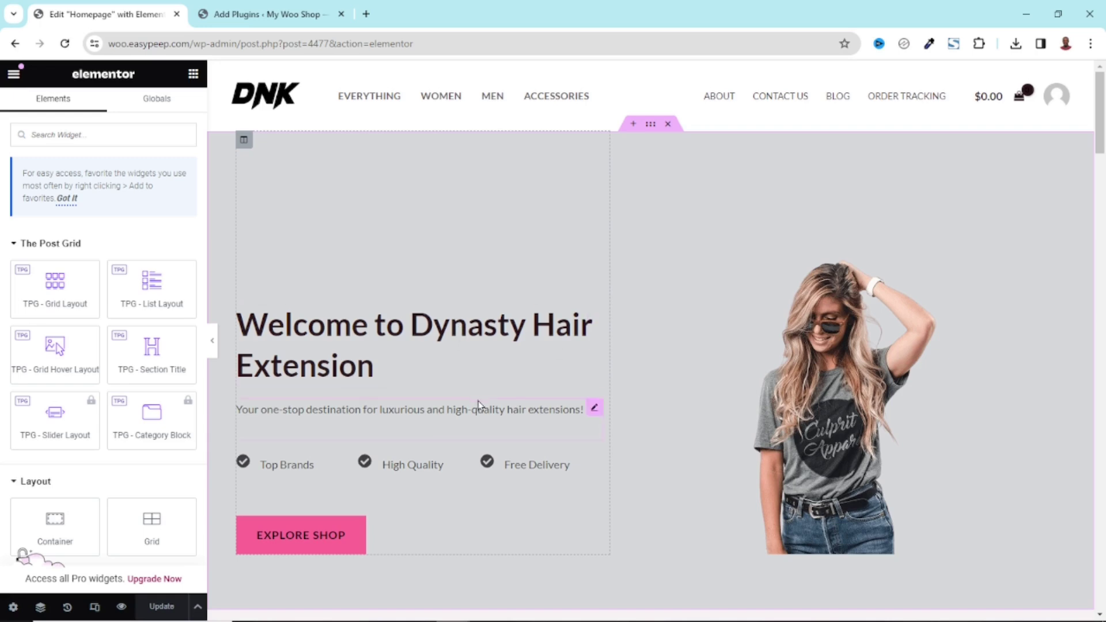
Replace the homepage's hero section with a two-column flexbox container whose first column takes about two thirds of the width.
scroll(477, 402, down, 3)
scroll(707, 400, up, 1)
scroll(614, 340, down, 3)
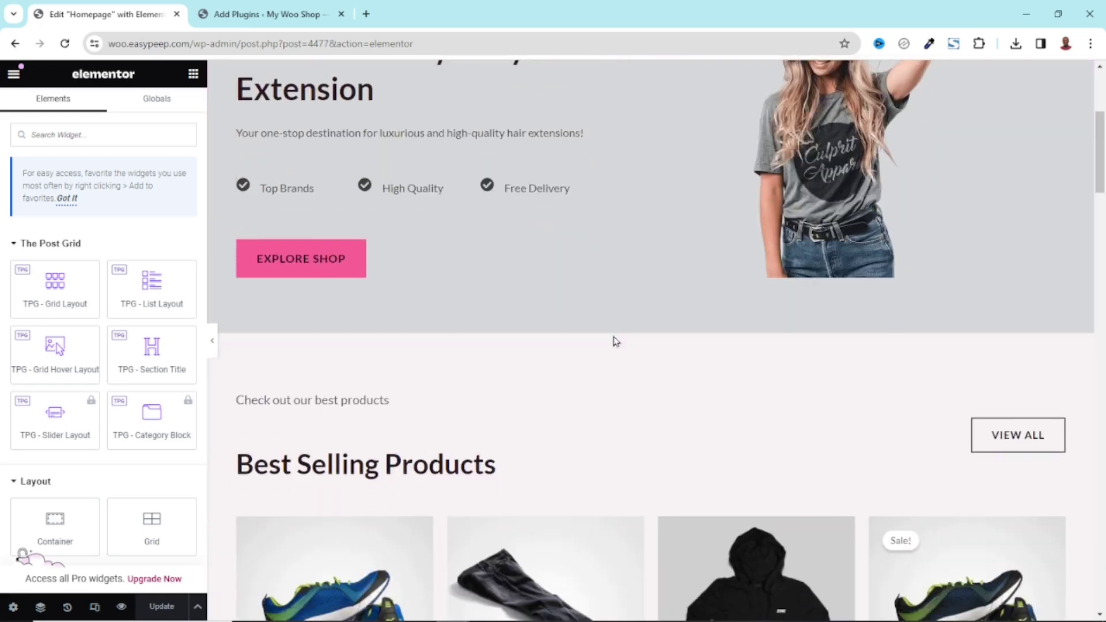
scroll(746, 321, up, 4)
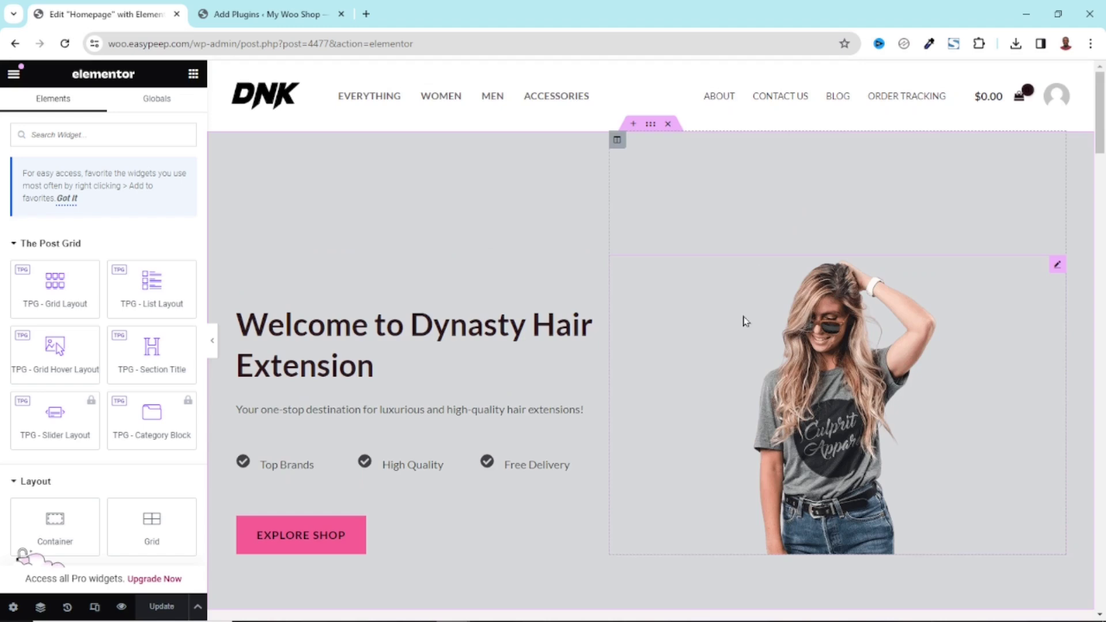
click(633, 125)
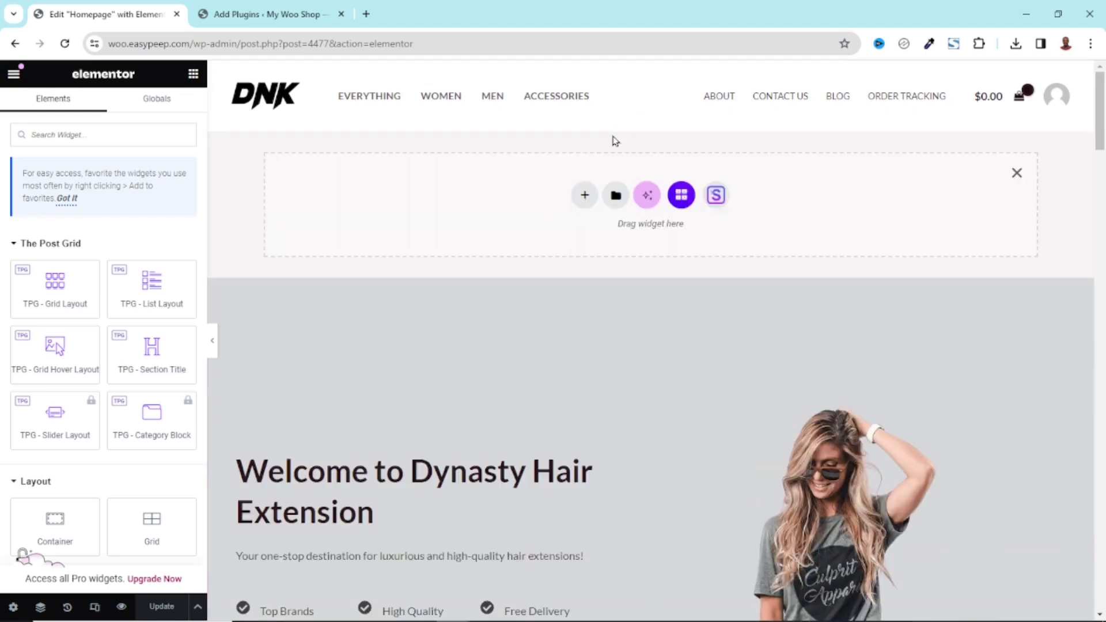
click(585, 196)
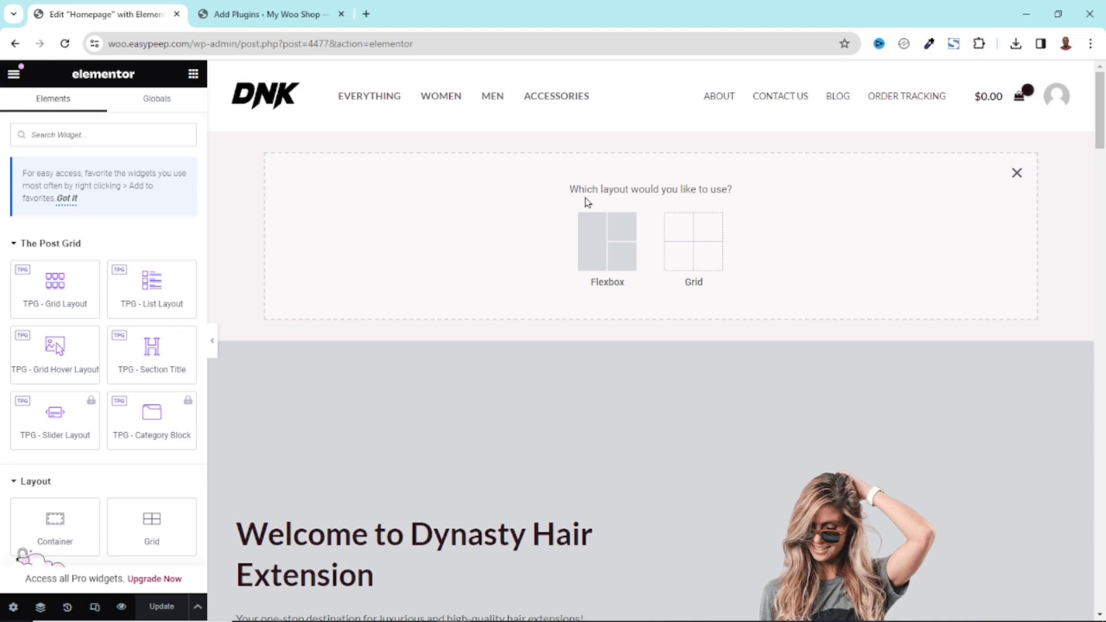
click(606, 231)
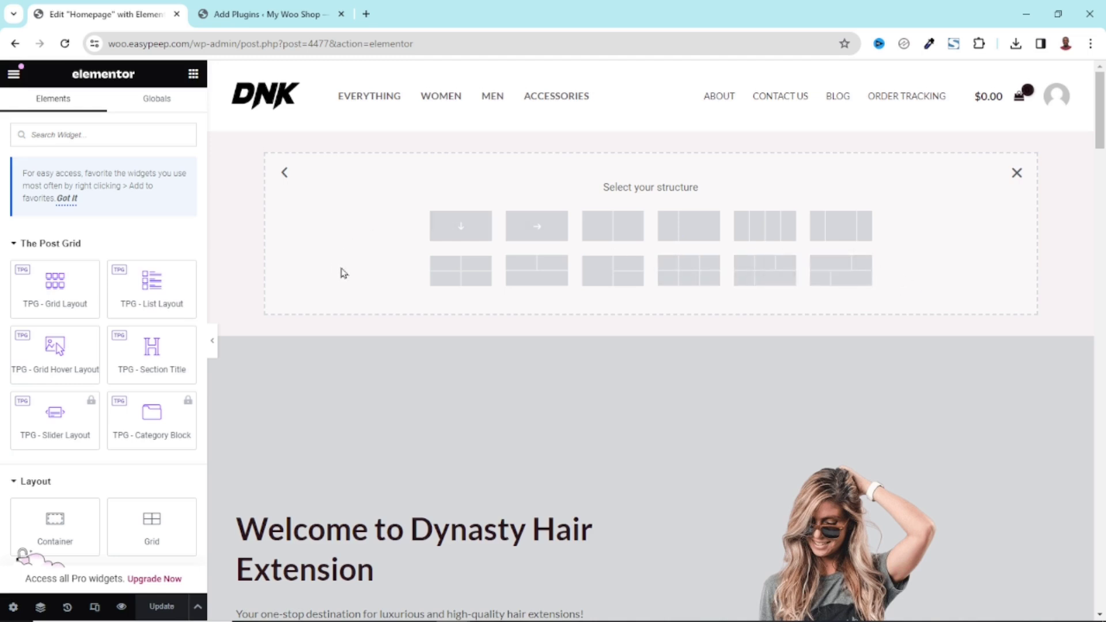
click(612, 230)
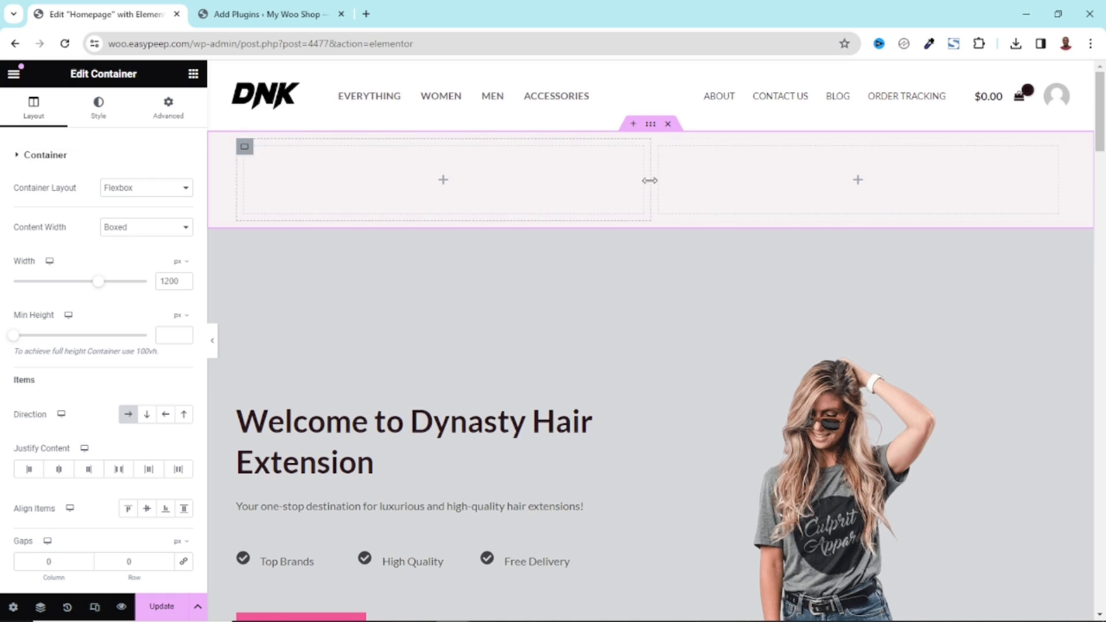
drag(657, 178, 834, 200)
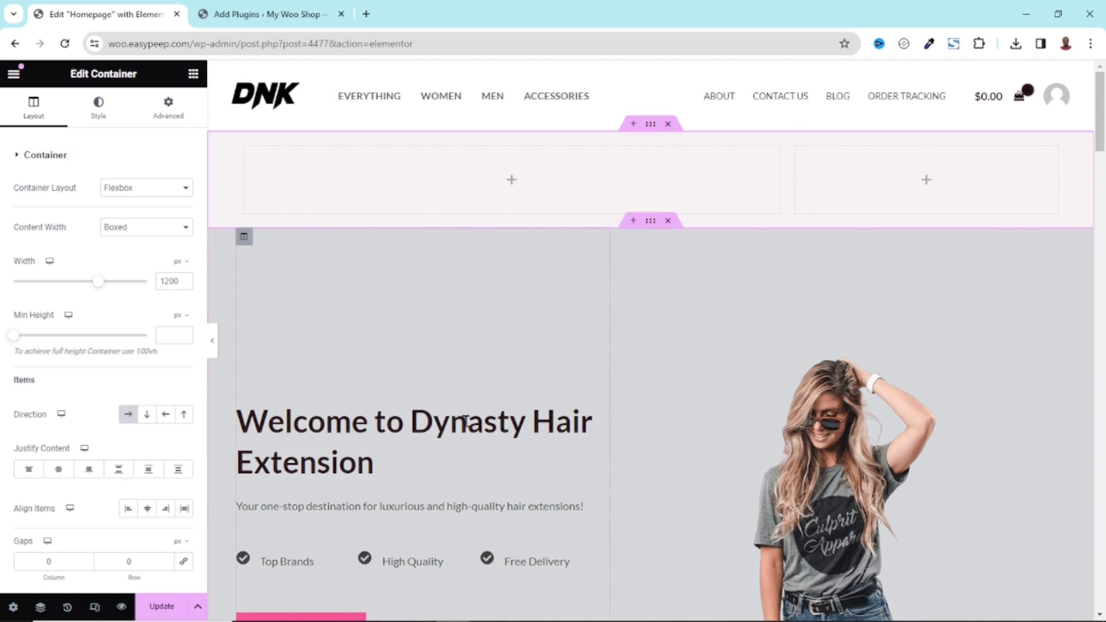
click(667, 221)
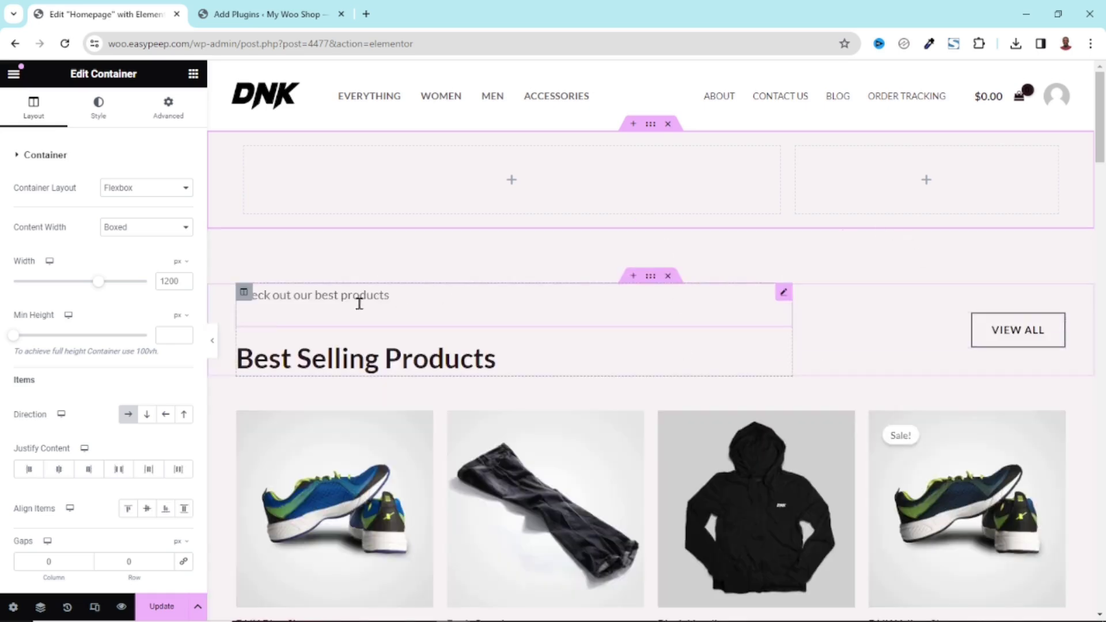
Search the widgets for "slider" and place a Sina Banner Slider in the container's wide first column.
click(194, 77)
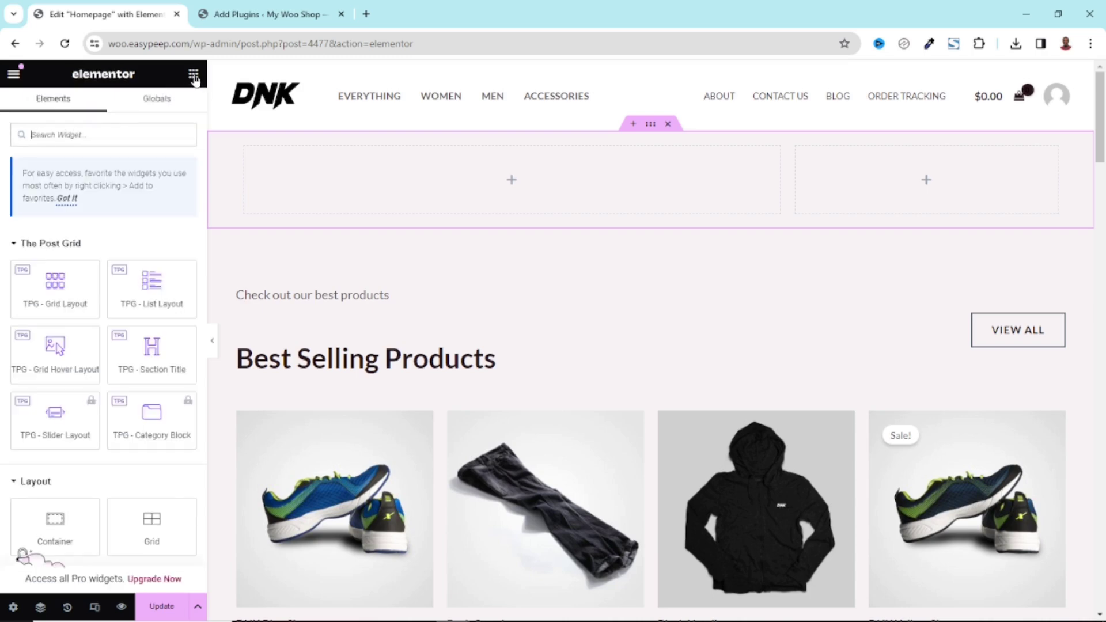
click(148, 136)
text(slider)
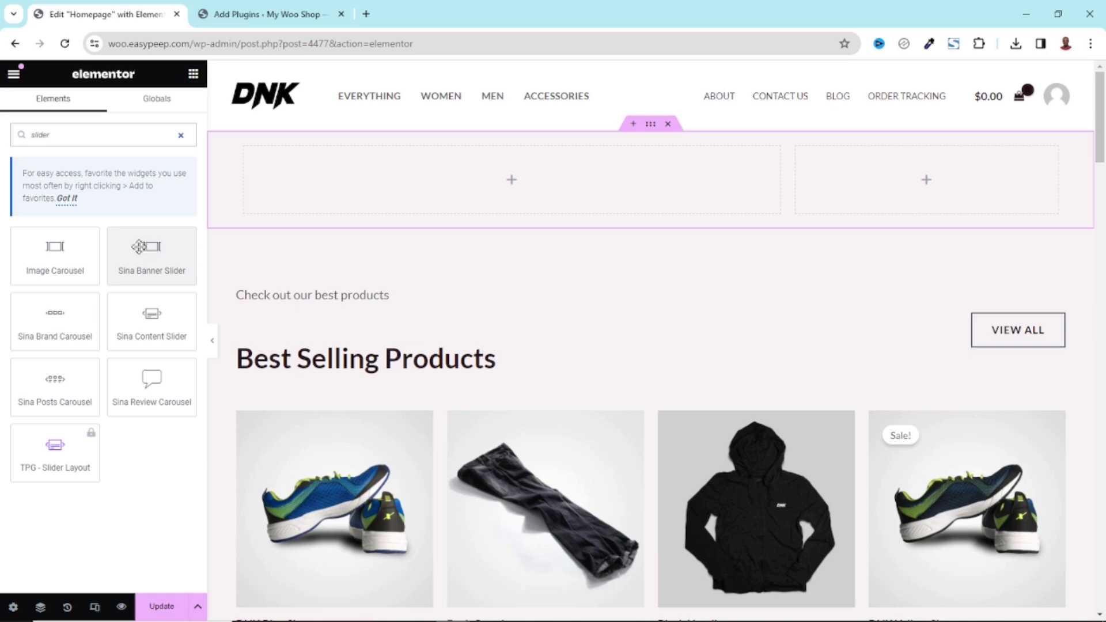
click(157, 259)
drag(156, 259, 419, 171)
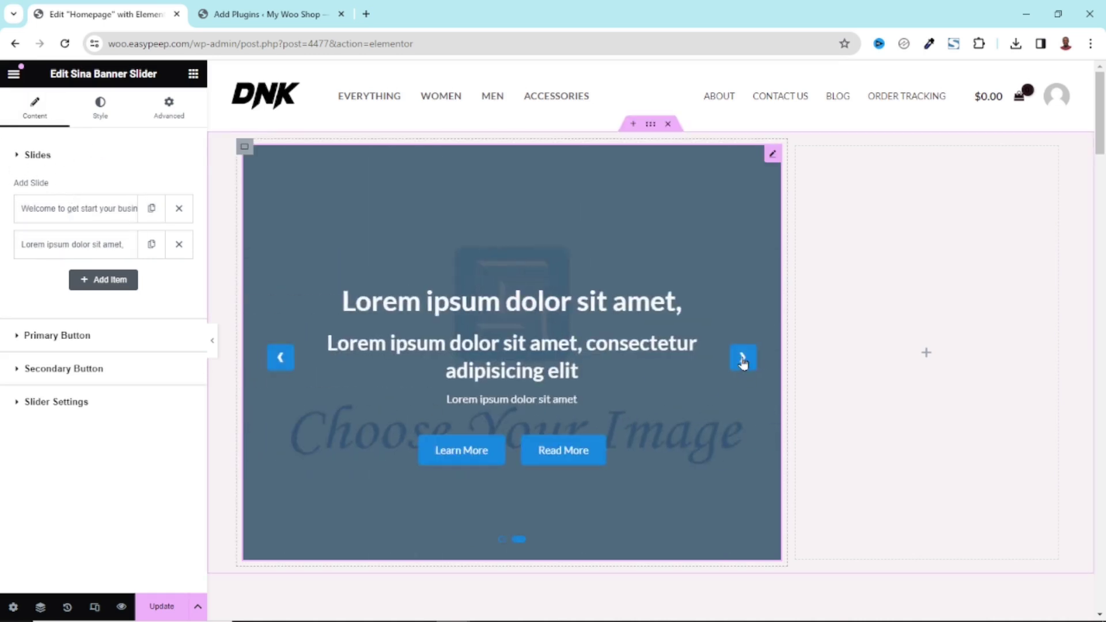
Add a third slide to the banner slider and flip through its slides.
click(743, 362)
click(743, 363)
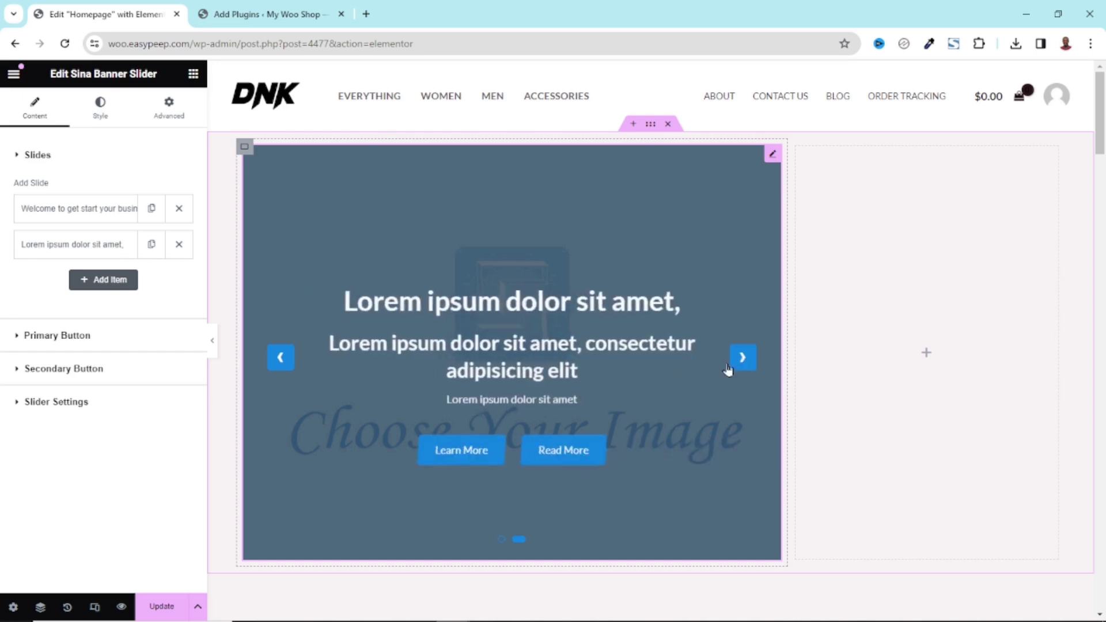
click(112, 282)
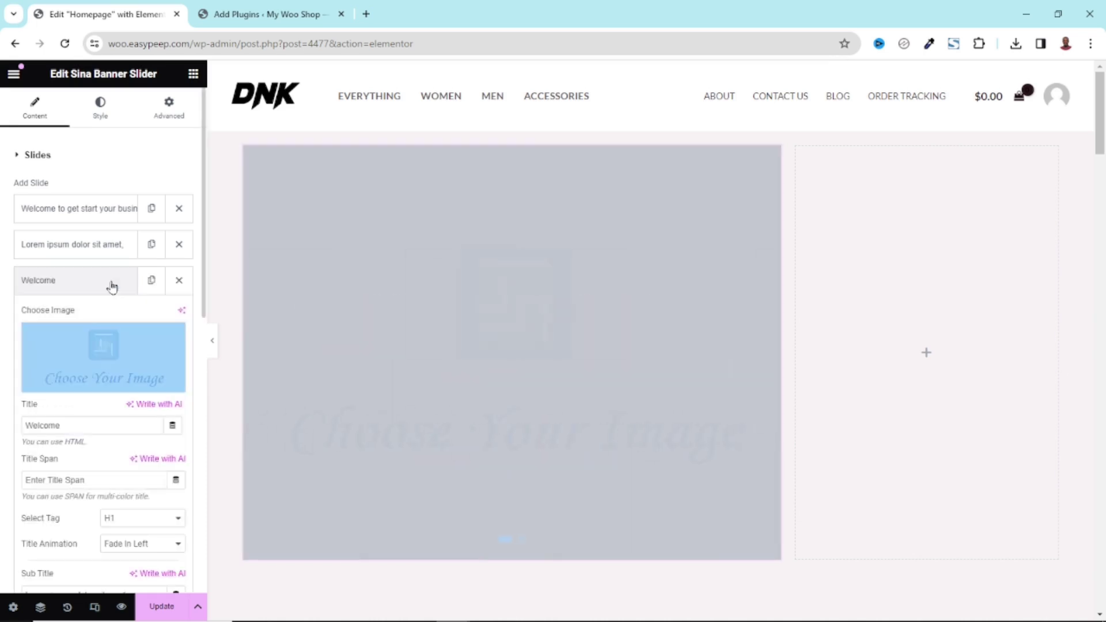
click(434, 416)
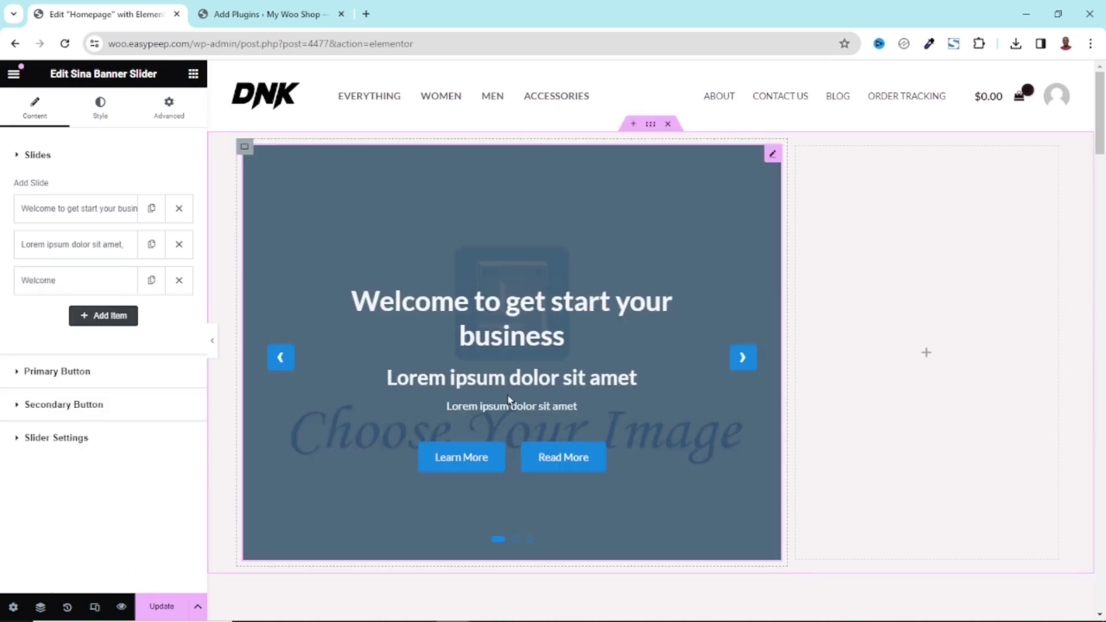
click(740, 370)
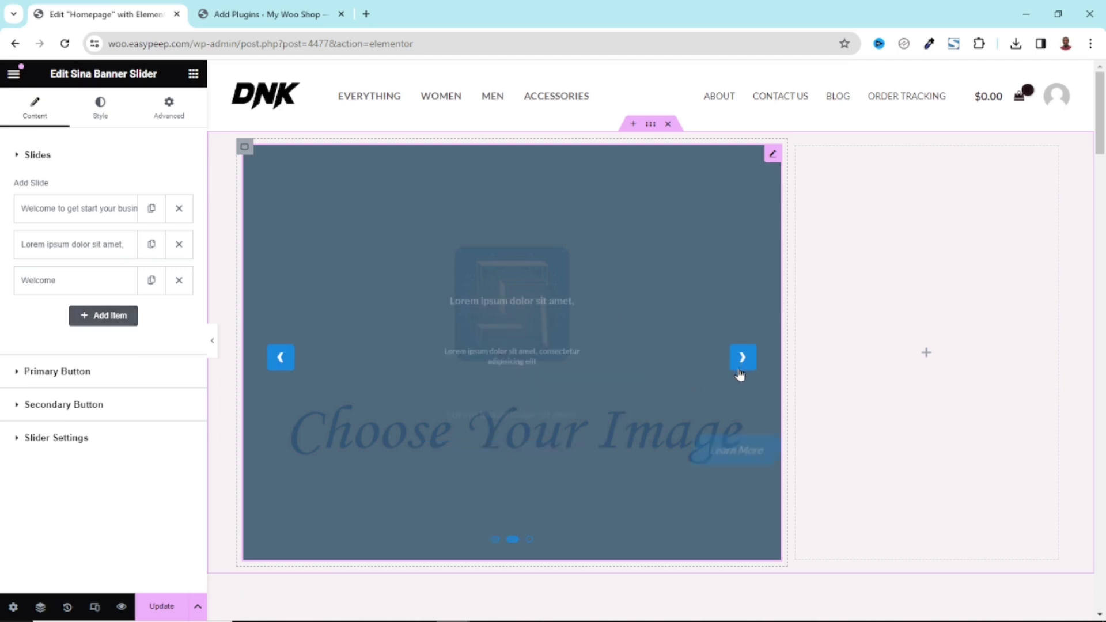
click(742, 363)
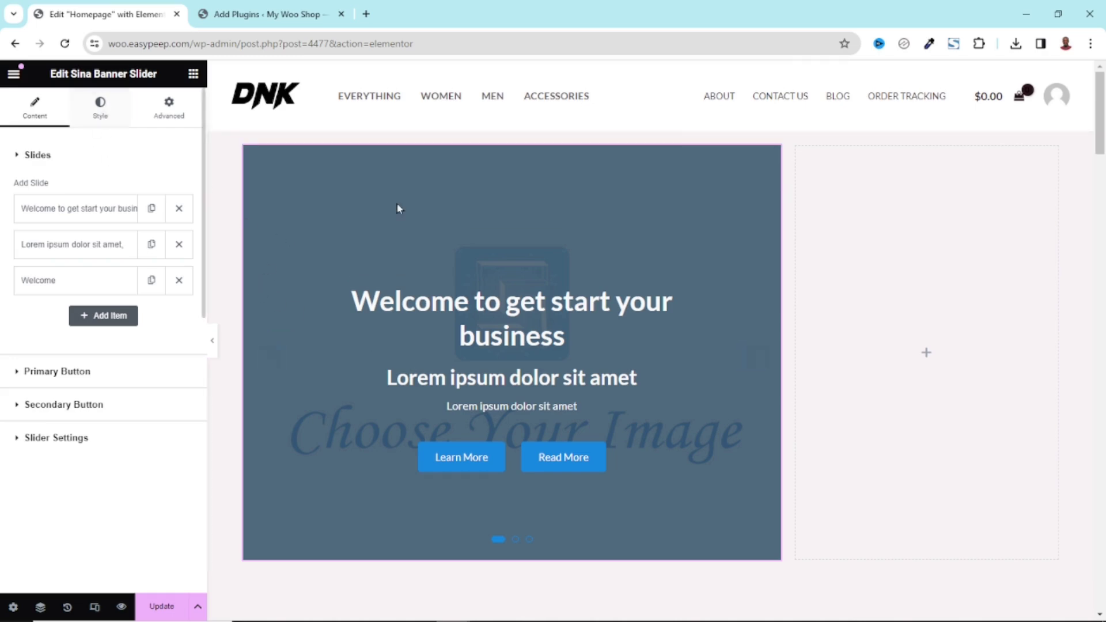
Set the banner slider container's height to 500 px and its top padding to 100 px.
click(99, 116)
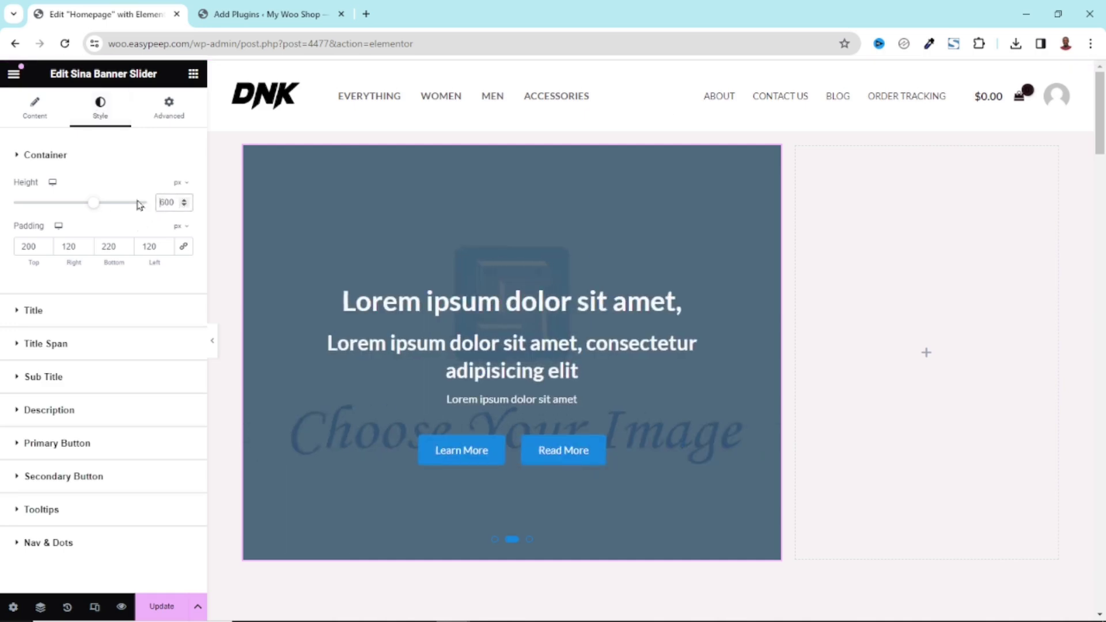
text(5)
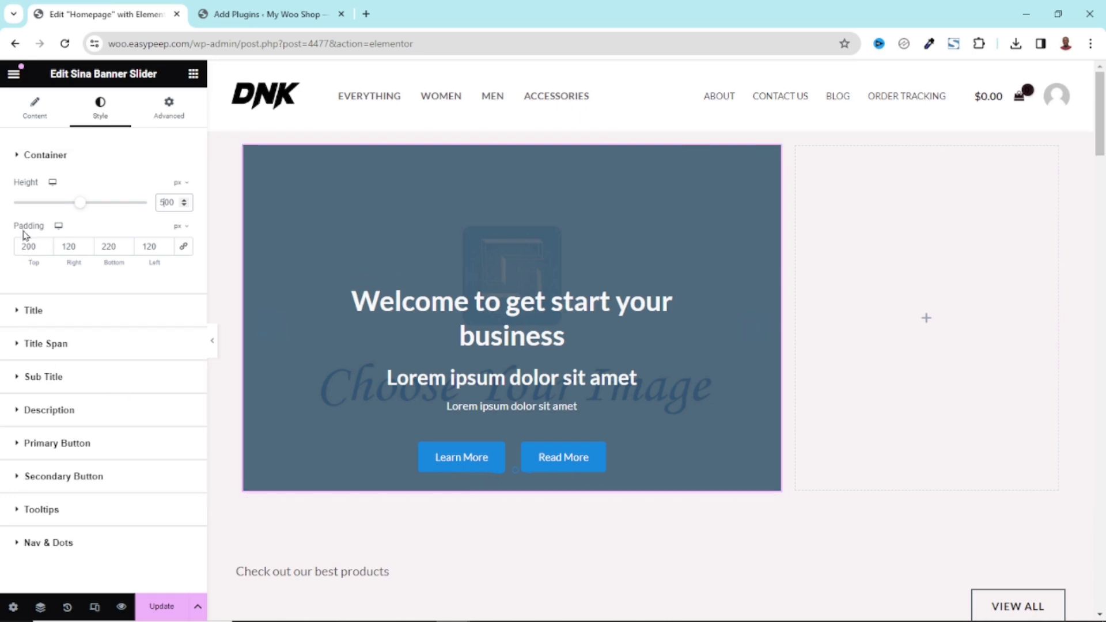
drag(25, 250, 5, 254)
text(1)
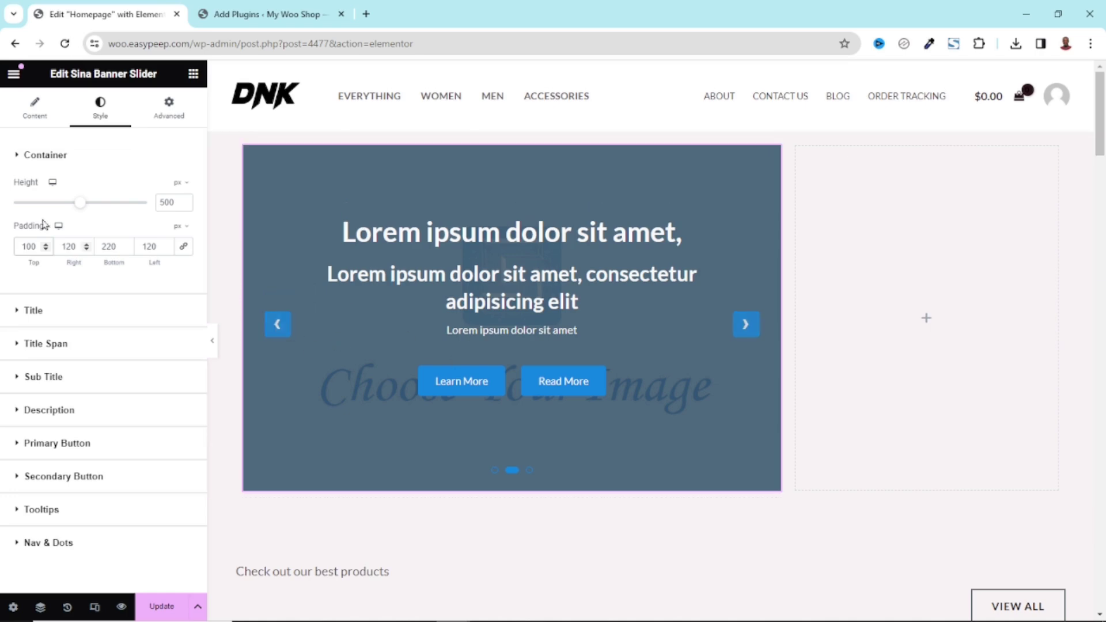
Set the first slide's image to banner-06.jpg from the media library.
click(35, 109)
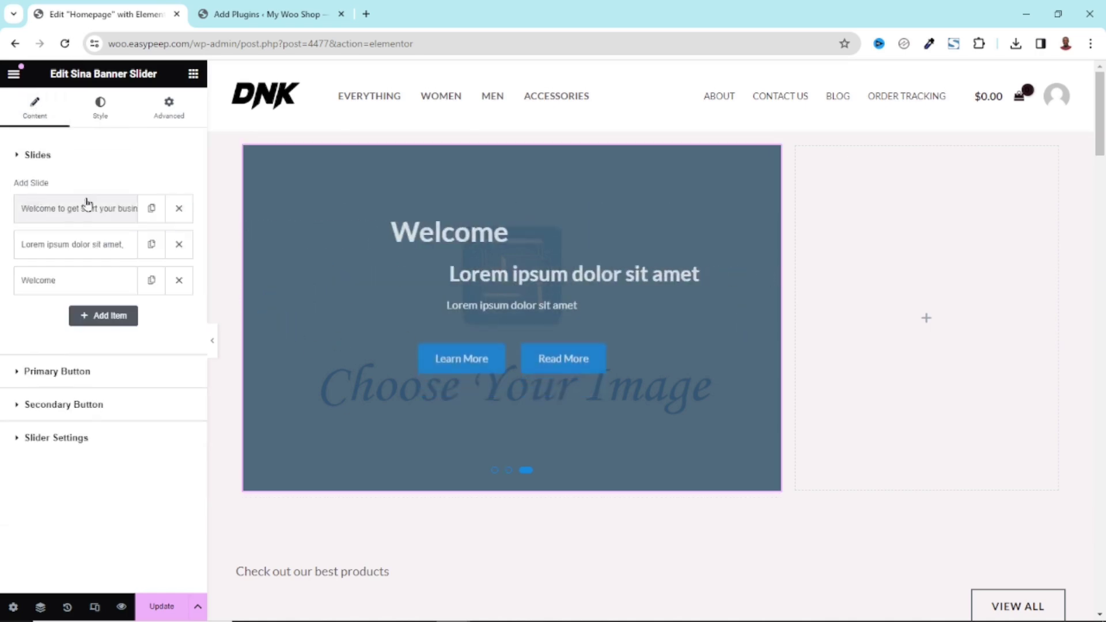
click(98, 212)
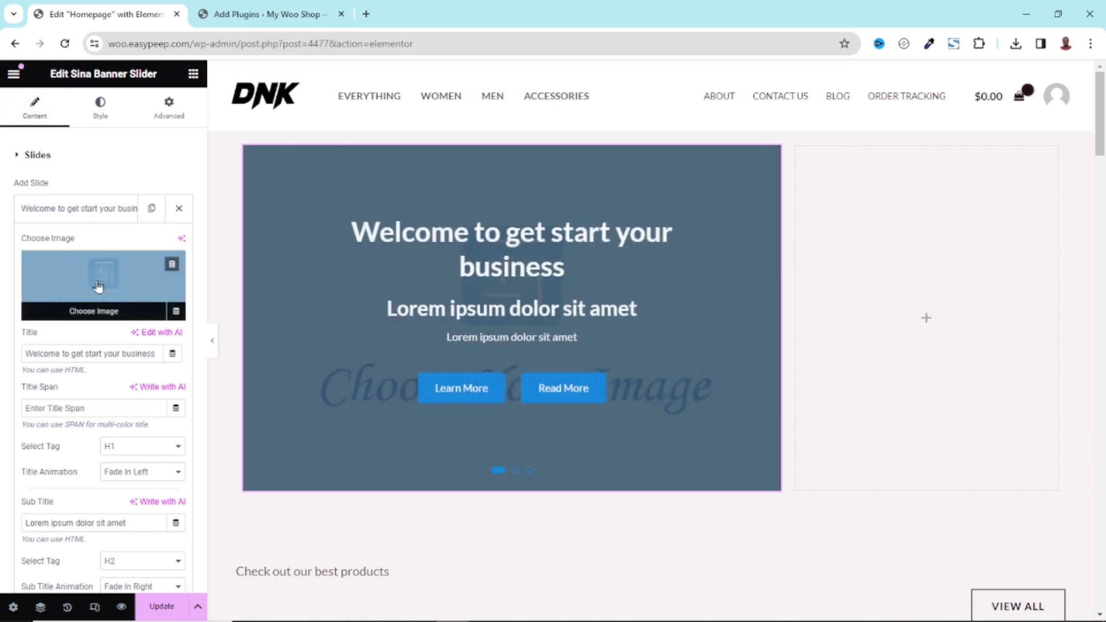
click(98, 286)
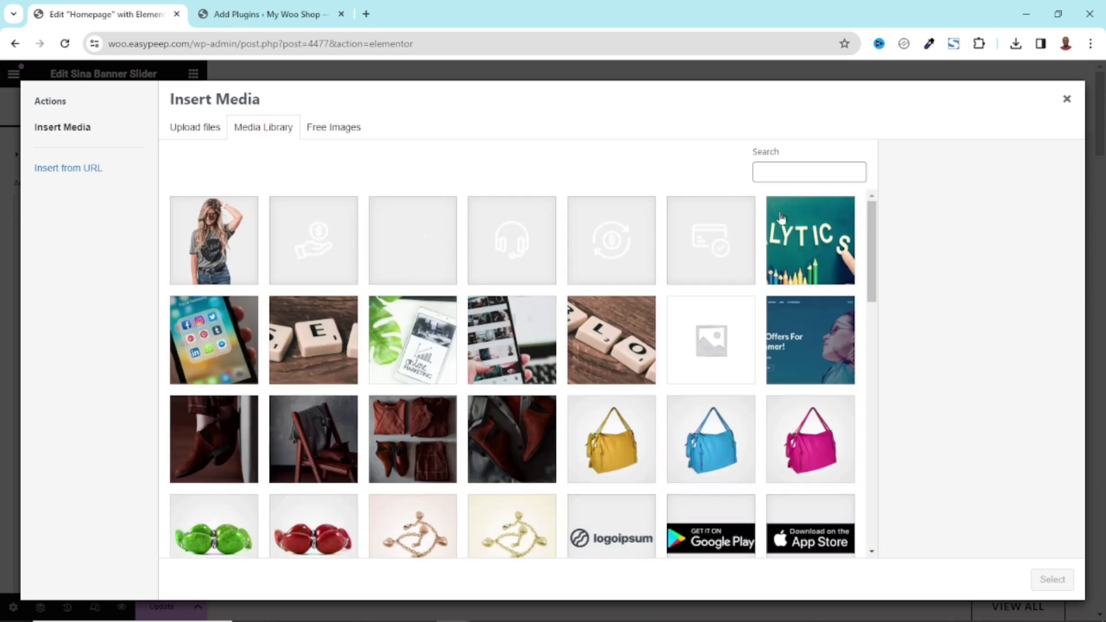
click(186, 130)
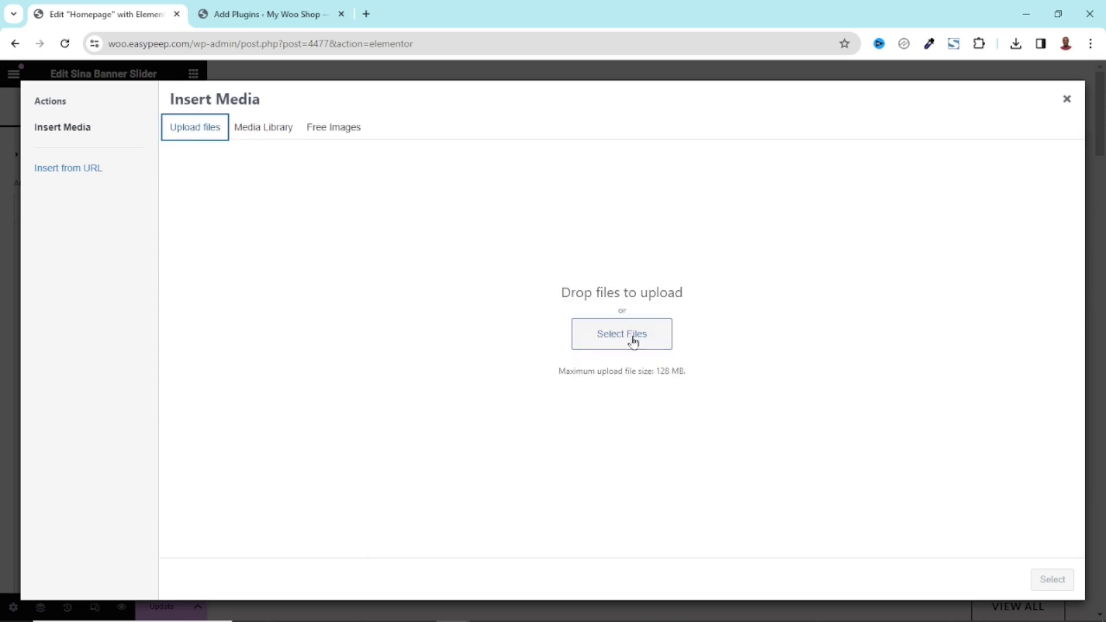
click(261, 123)
scroll(802, 385, down, 8)
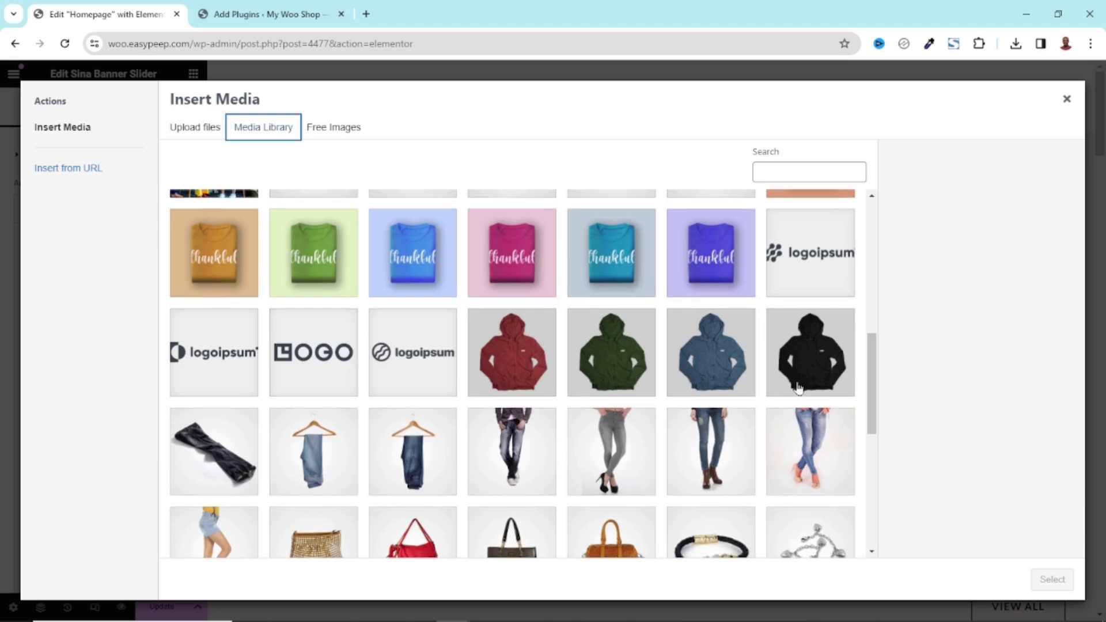
scroll(798, 387, down, 6)
scroll(323, 386, up, 2)
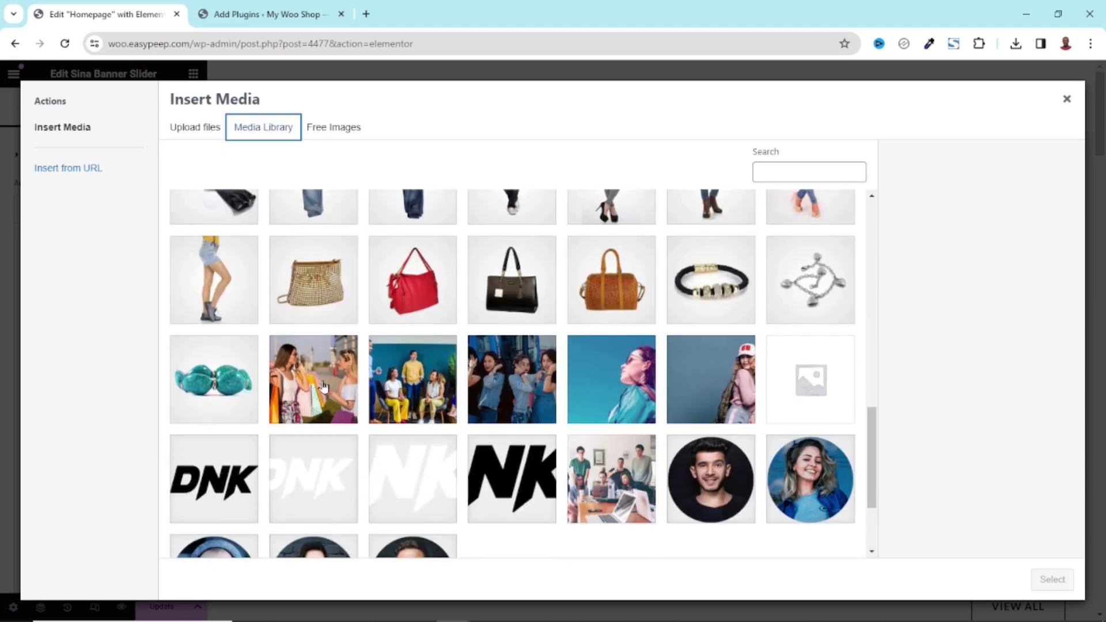
click(324, 385)
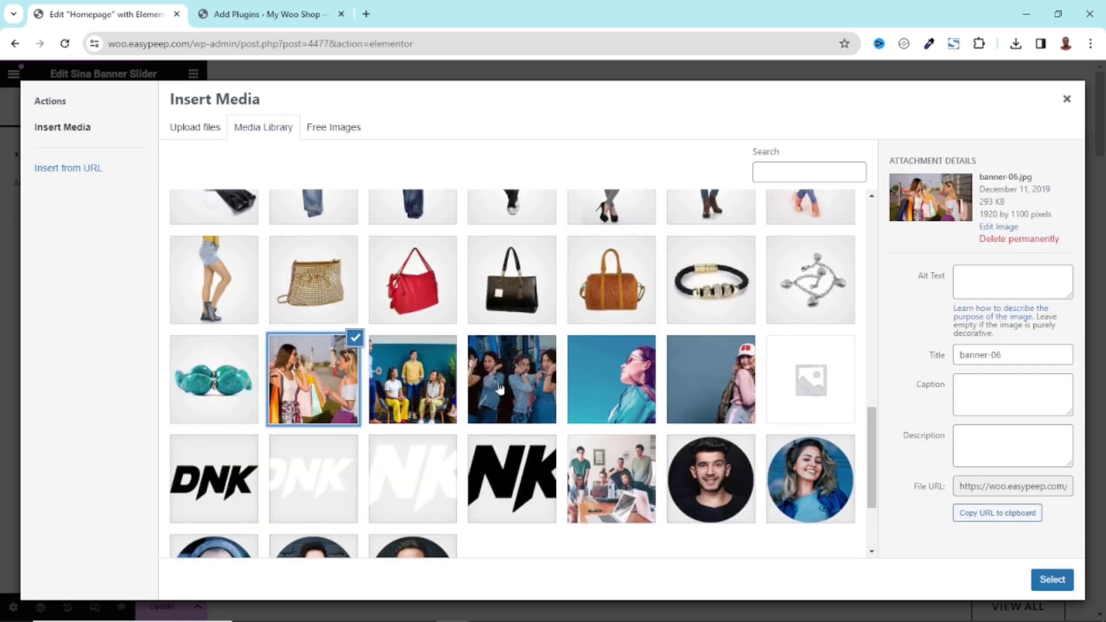
click(1055, 581)
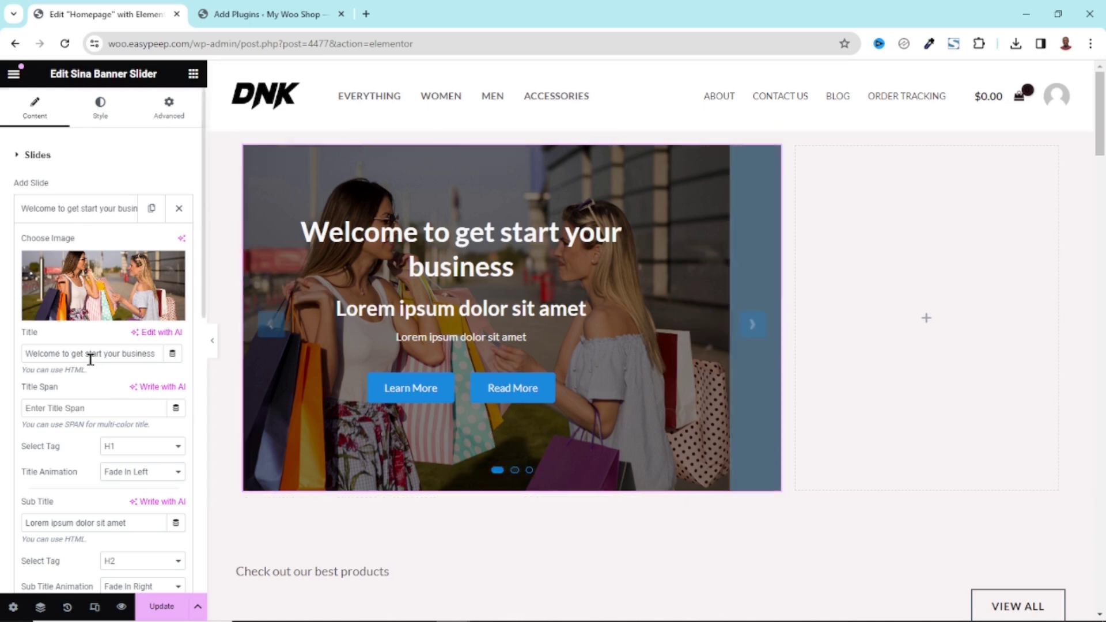
Retitle the first slide "Welcome to DNK Shoes", moving "DNK Shoes" into the title span with a leading space.
triple_click(78, 351)
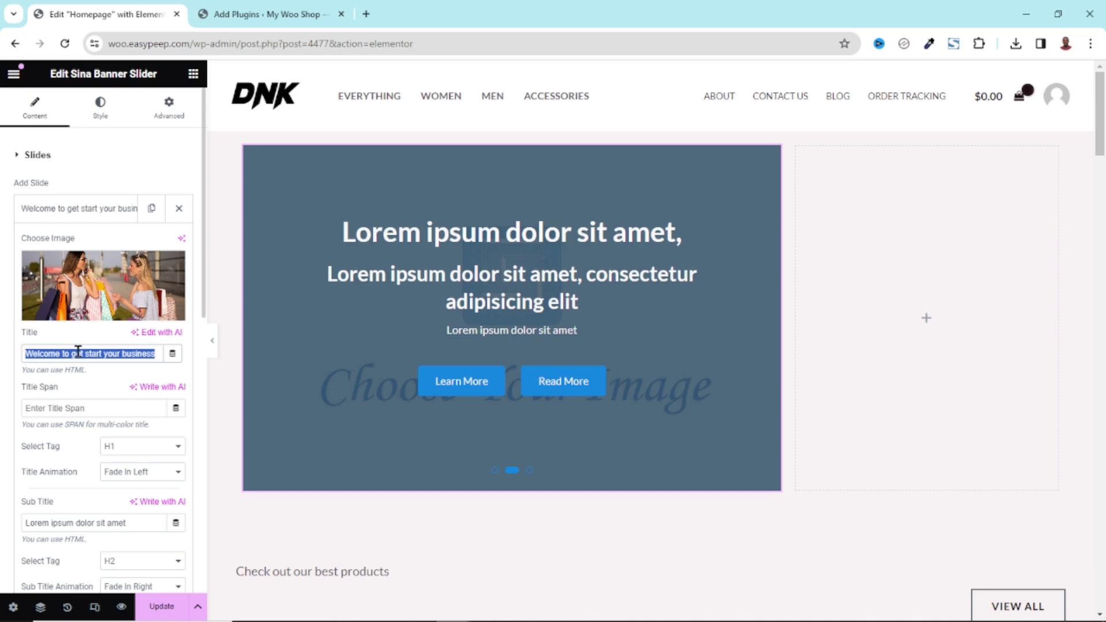
text(Welcome to DNK Shoes)
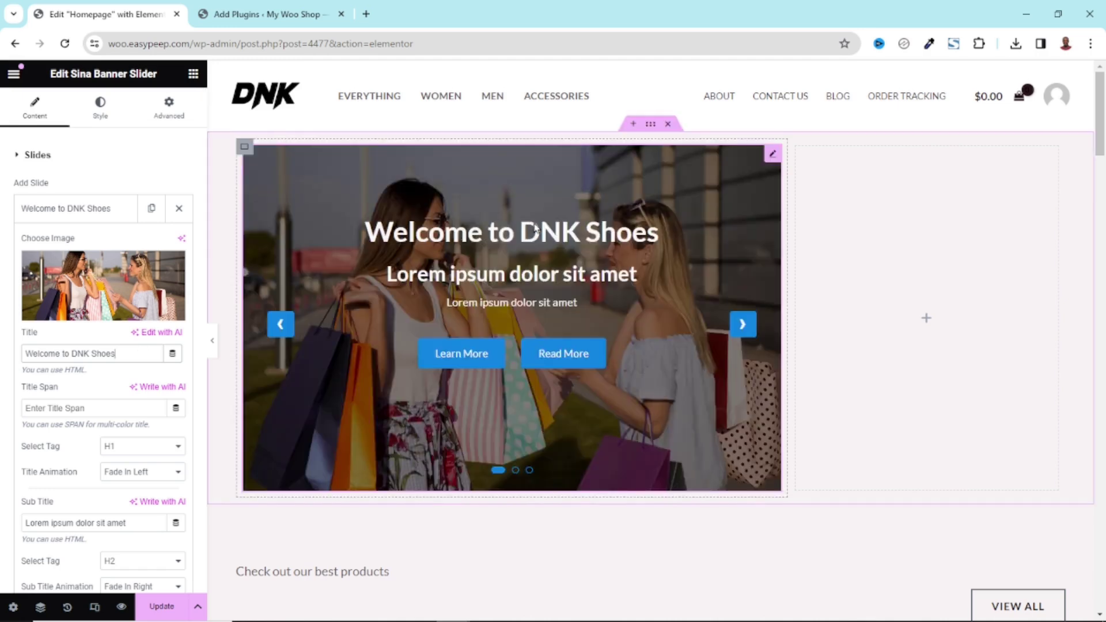
scroll(83, 339, down, 1)
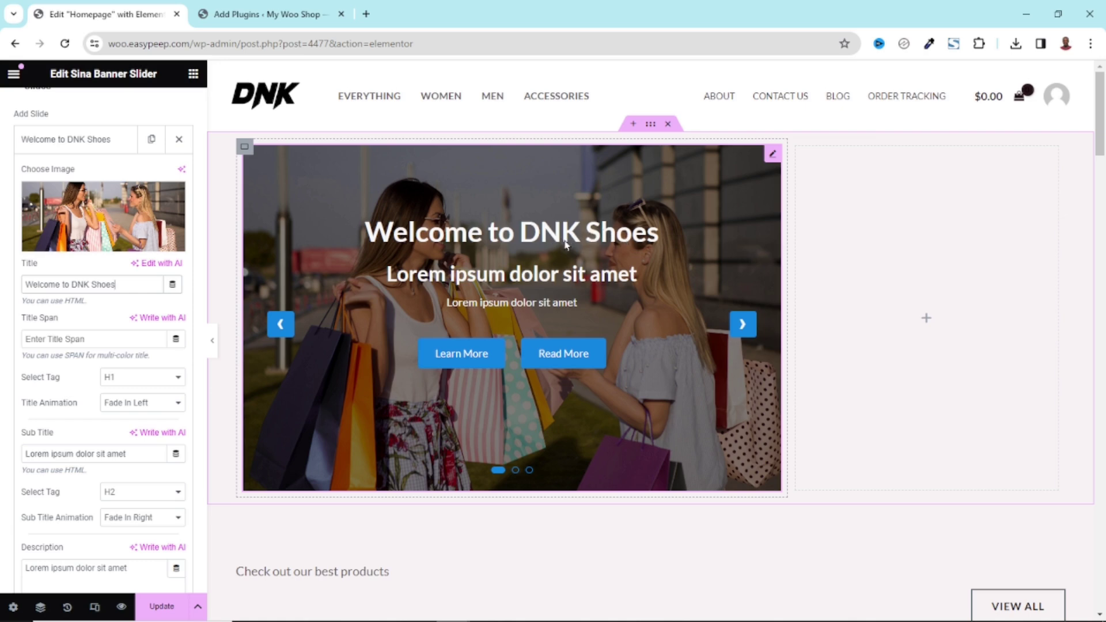
drag(120, 283, 73, 283)
key(ctrl+c)
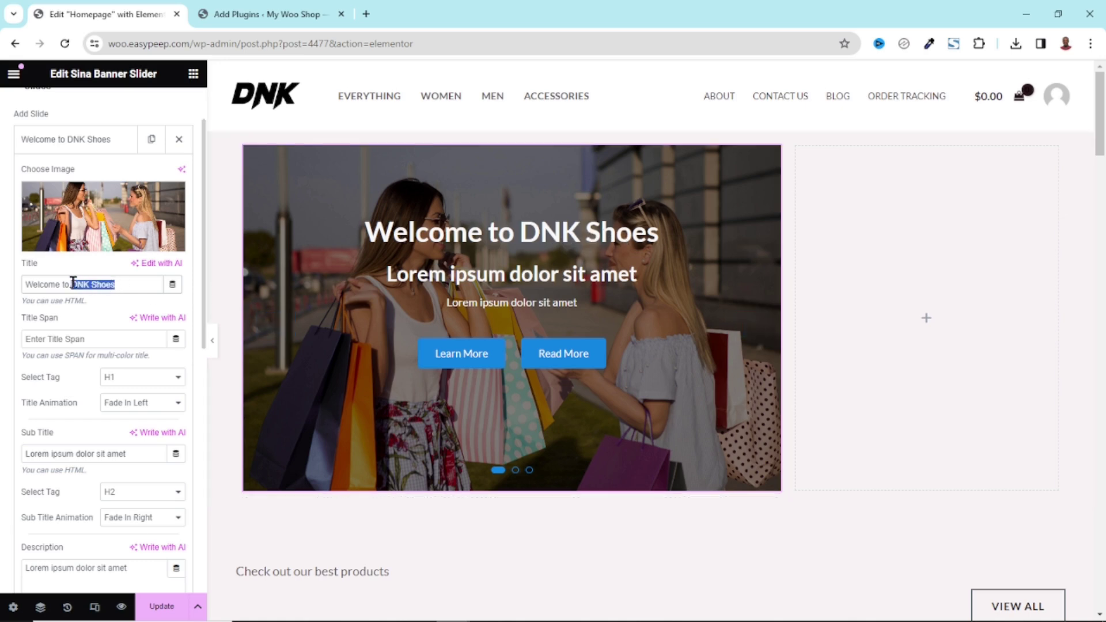
key(BackSpace)
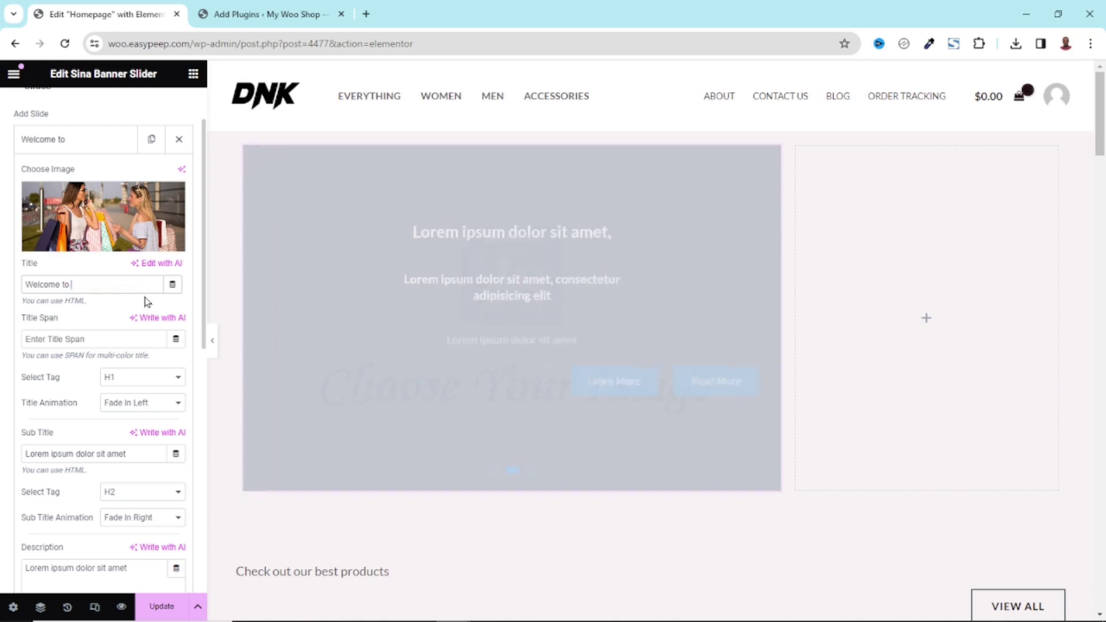
click(66, 340)
key(ctrl+v)
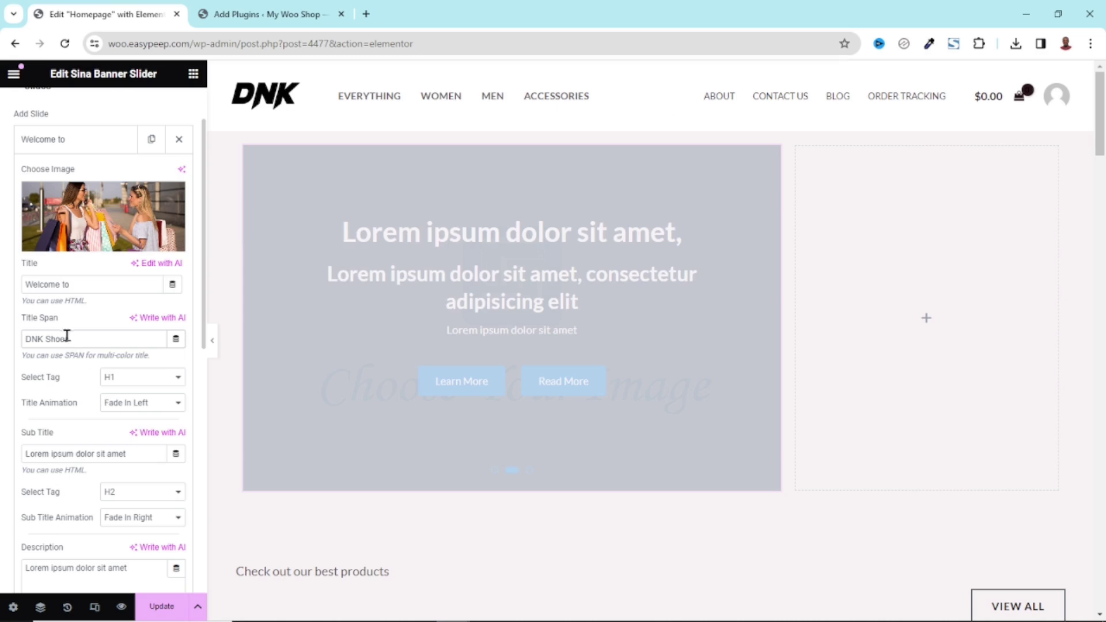
drag(92, 339, 17, 346)
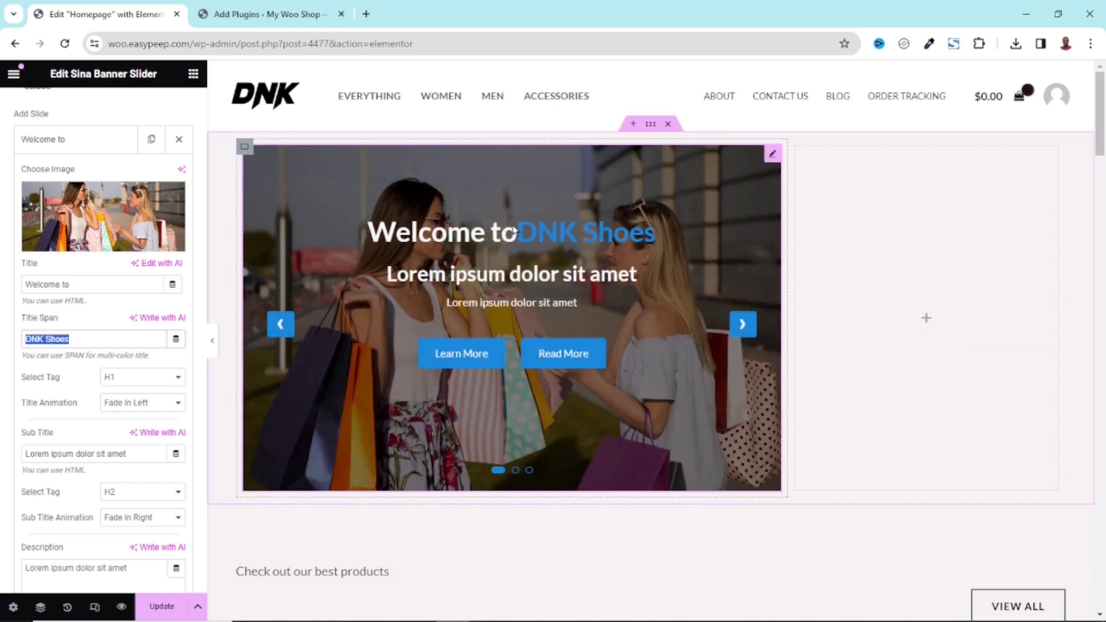
click(24, 338)
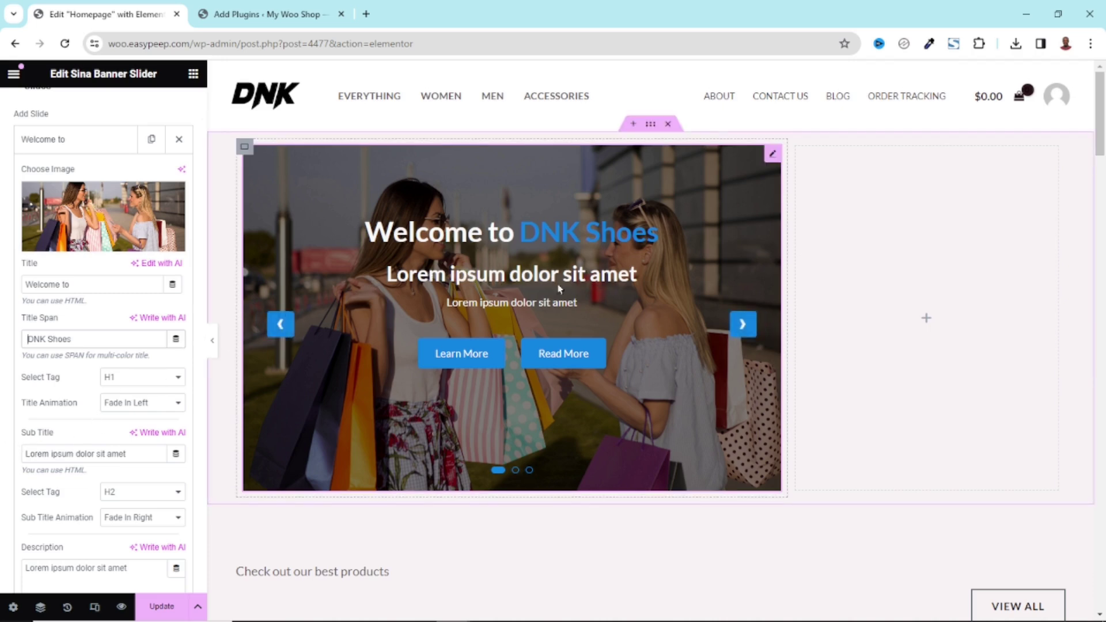
Set the first slide's subtitle to "Your Home of Quality Shoes".
drag(129, 453, 3, 468)
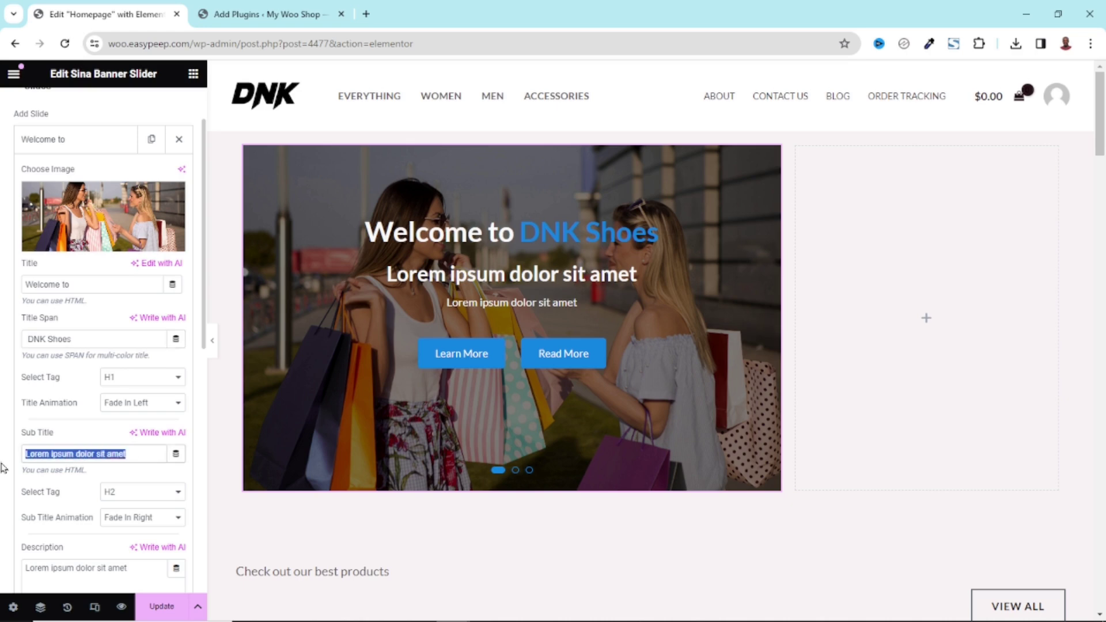
text(Your Home of Quality Shoes)
scroll(104, 471, down, 3)
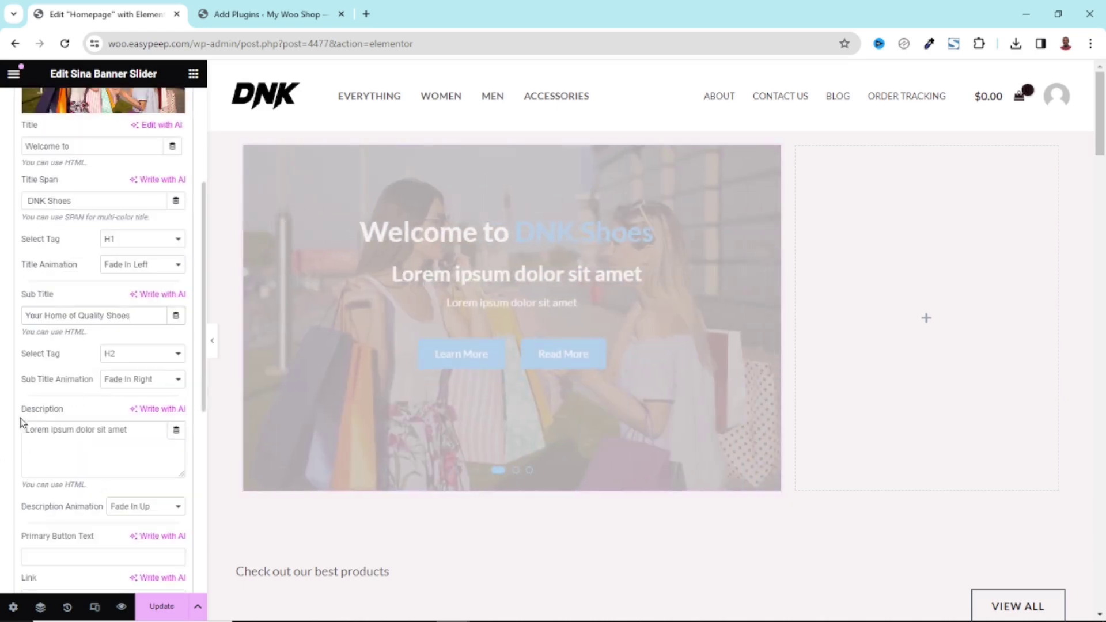
drag(146, 433, 7, 444)
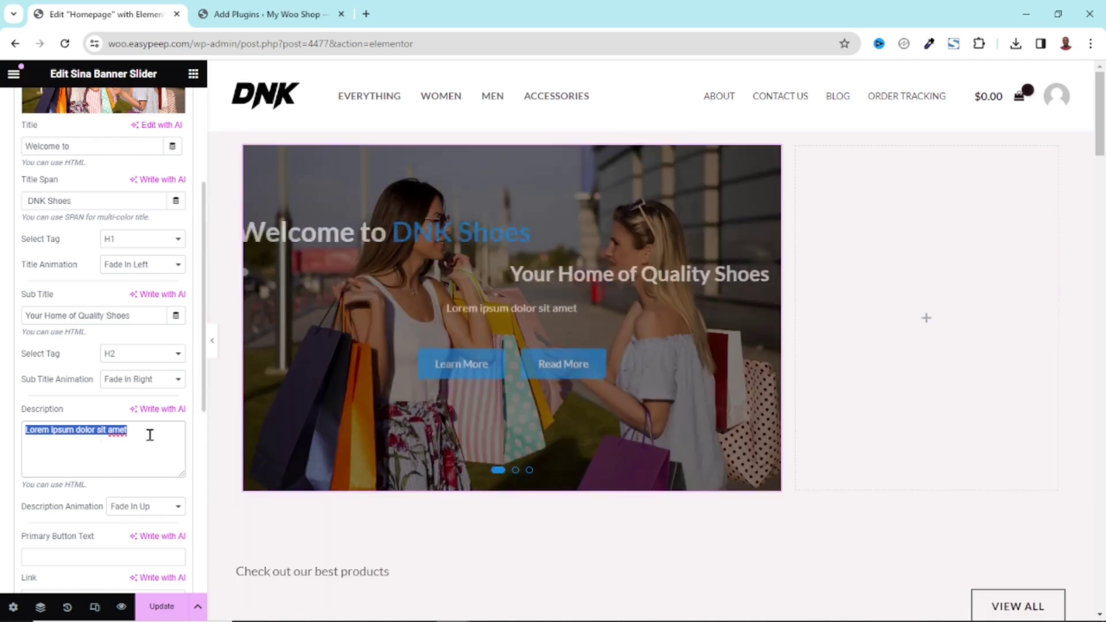
click(149, 434)
drag(148, 433, 3, 441)
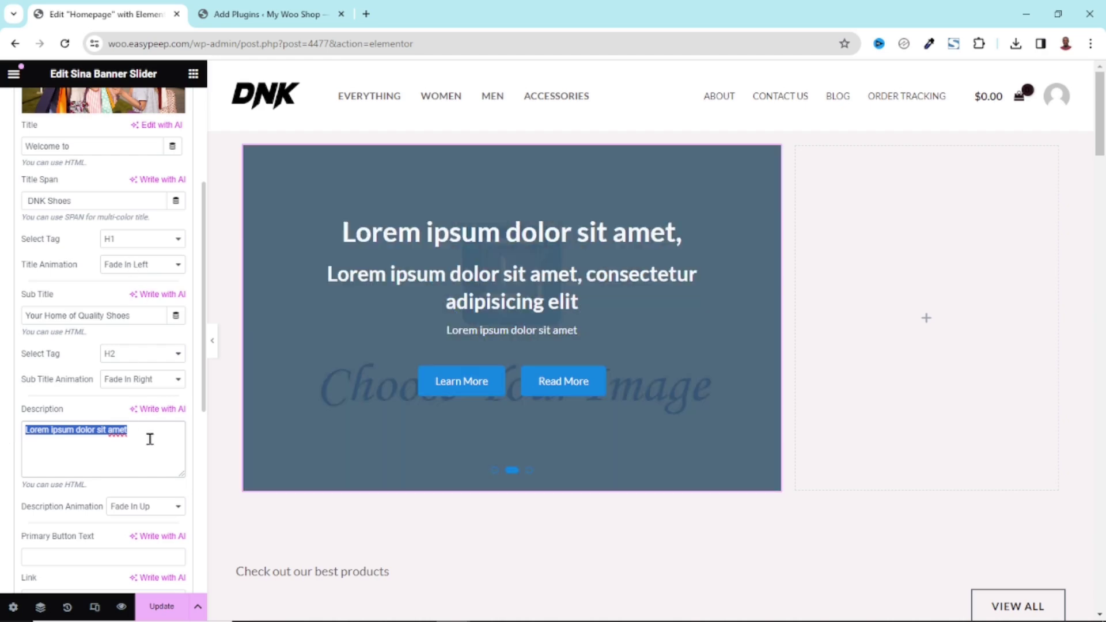
click(138, 436)
scroll(155, 436, down, 6)
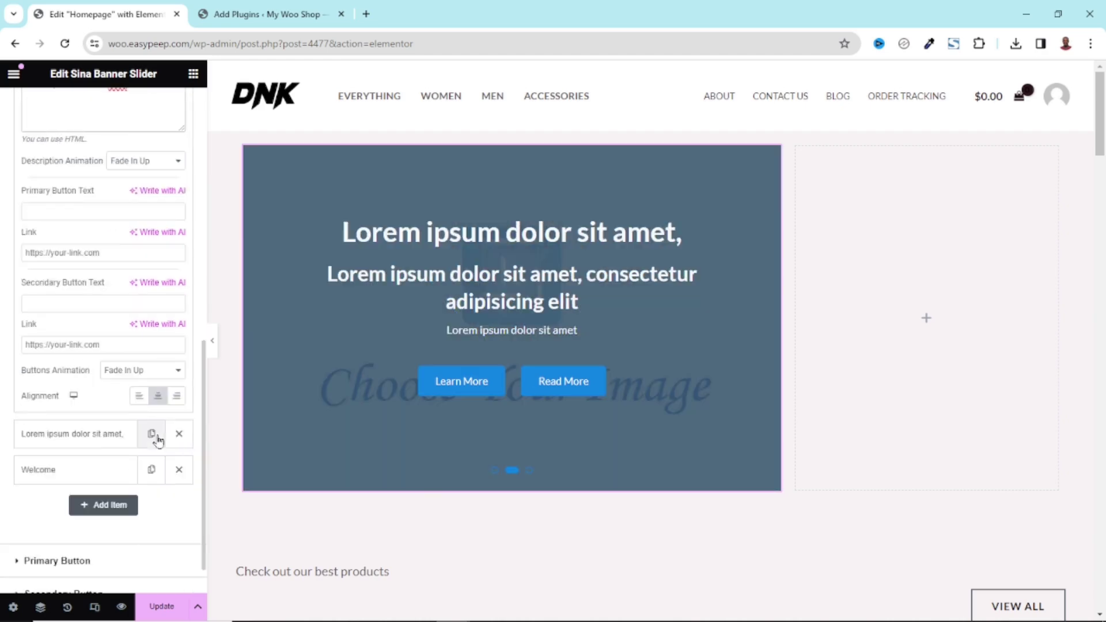
scroll(118, 345, up, 10)
scroll(122, 353, down, 1)
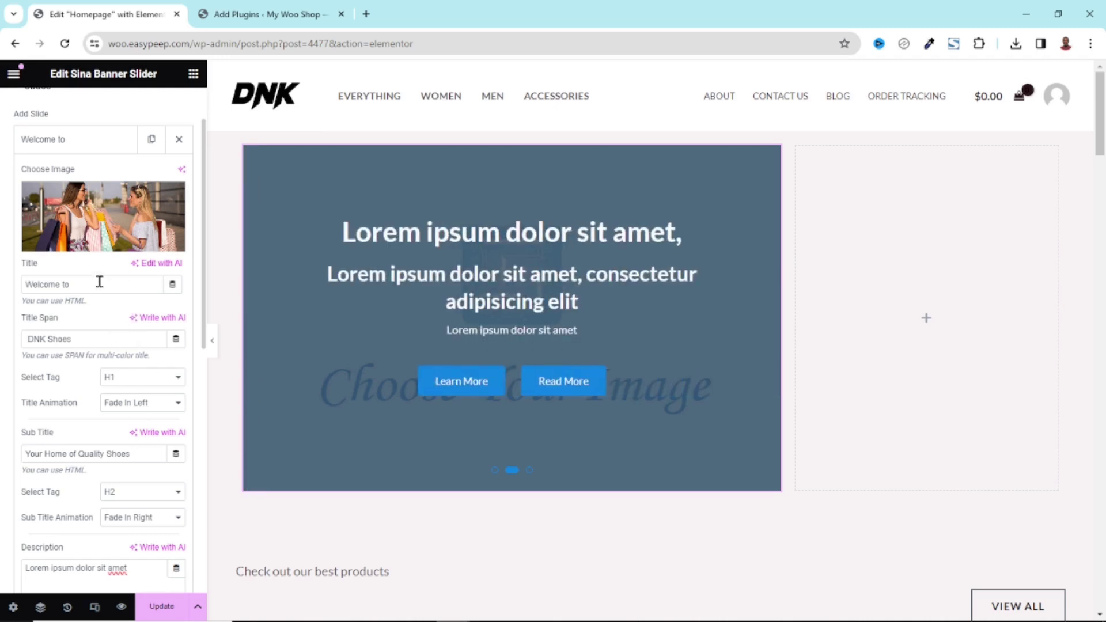
Try the Zoom In title animation on the first slide and set it back to Fade In Left.
scroll(137, 406, down, 1)
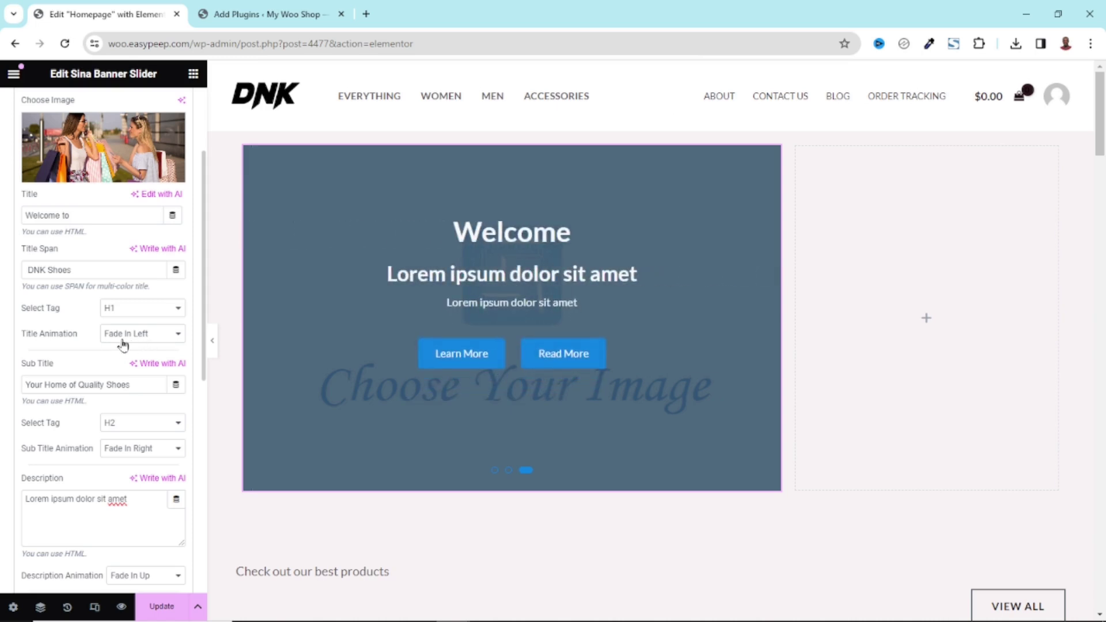
click(178, 335)
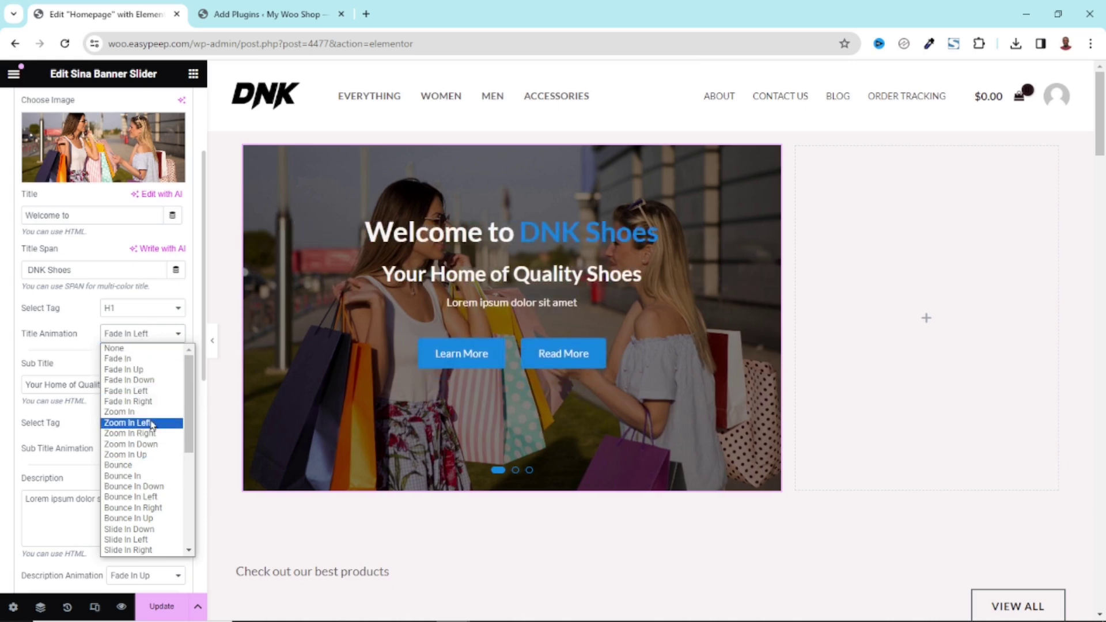
key(Escape)
key(z)
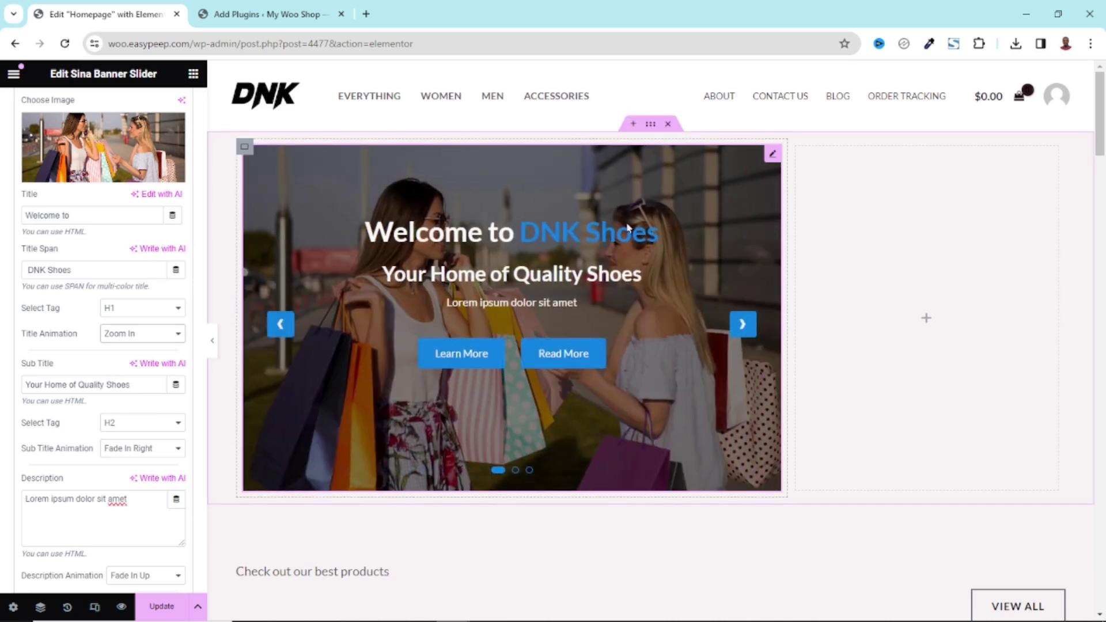
click(163, 339)
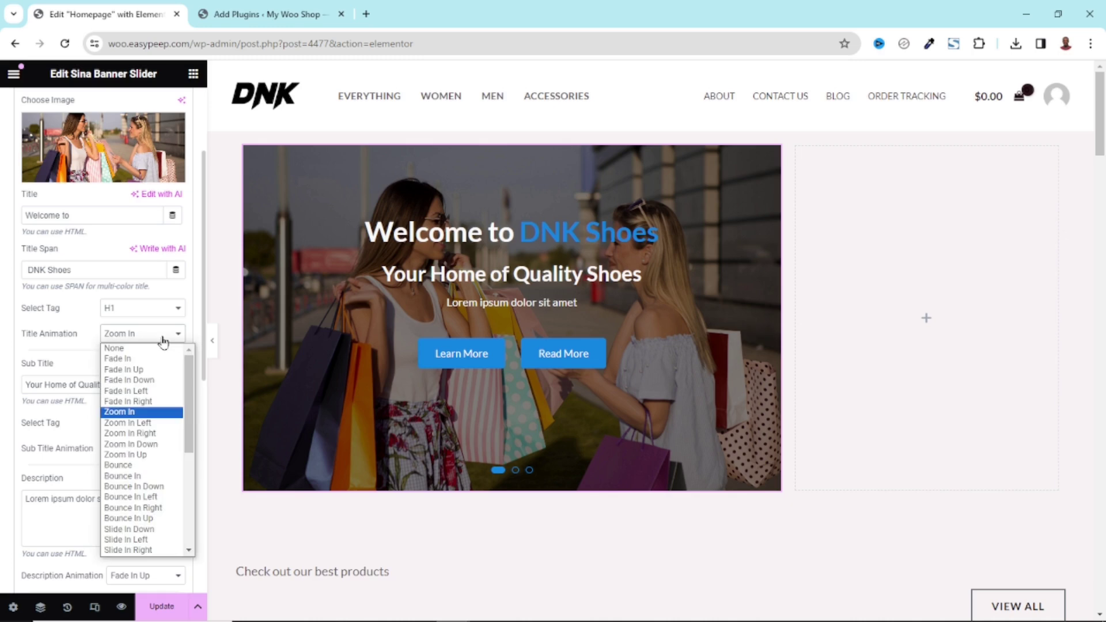
click(154, 391)
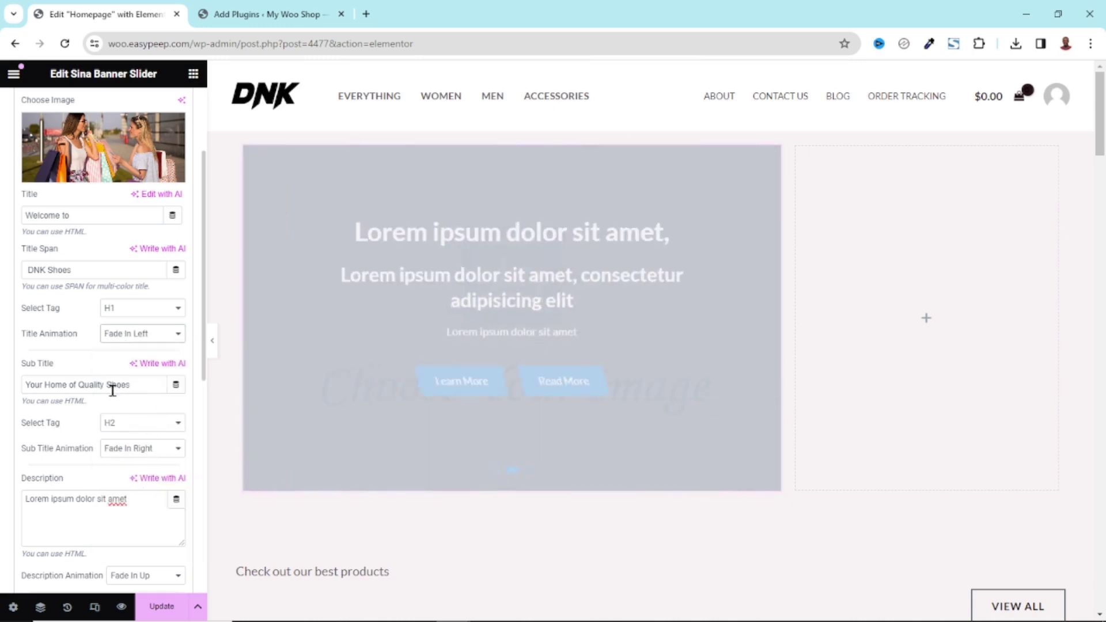
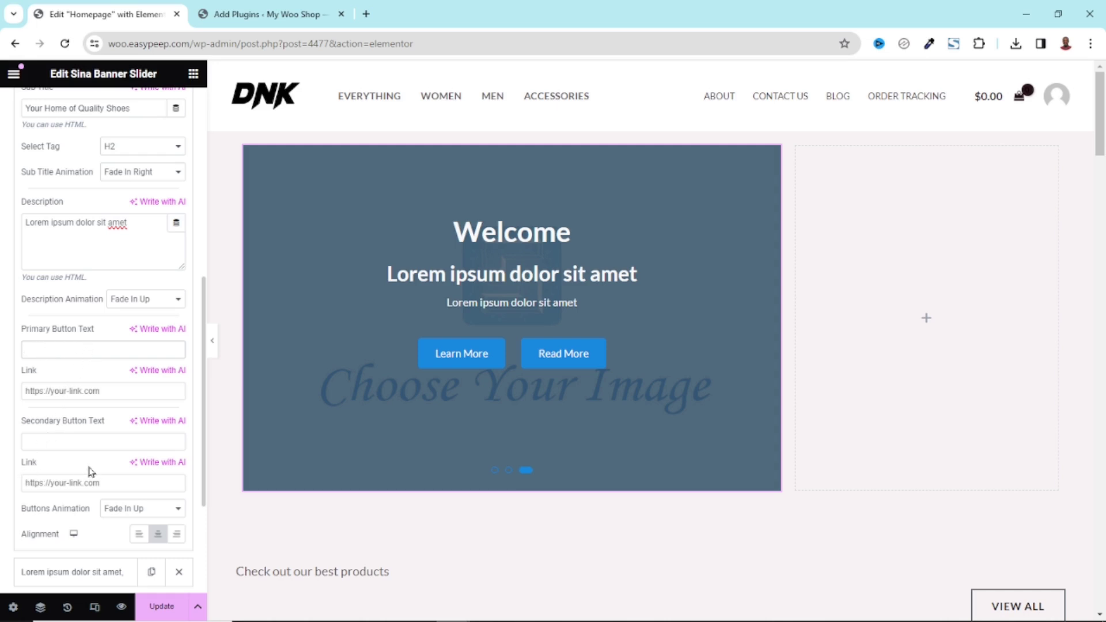
Set the first slide's primary button text to "Shop Now" and check the buttons on the other two slides.
scroll(68, 468, up, 6)
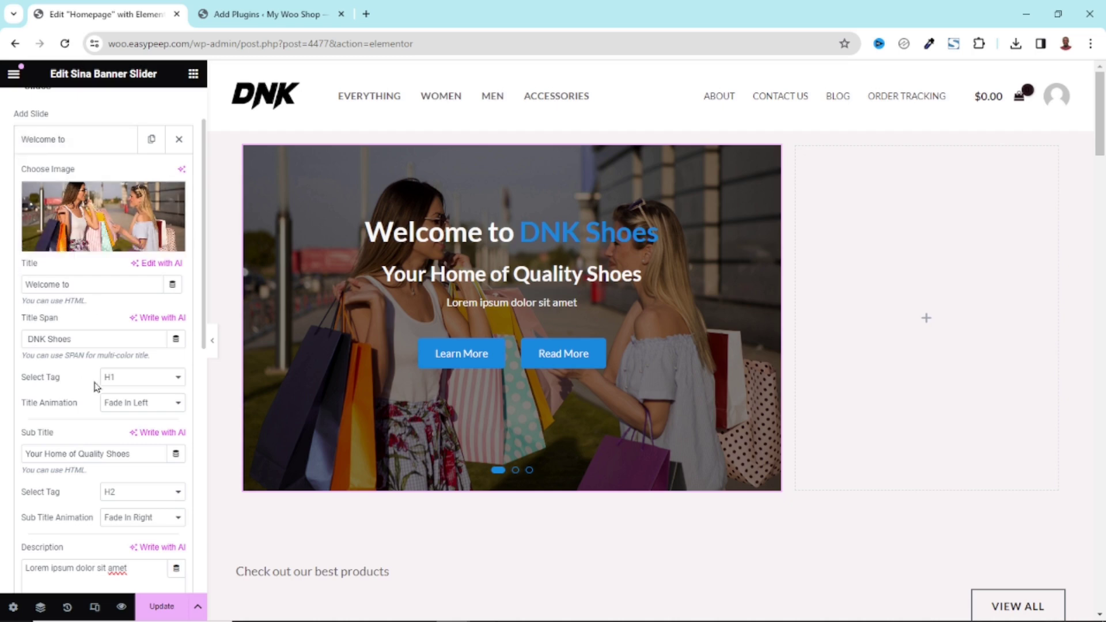
scroll(95, 386, down, 7)
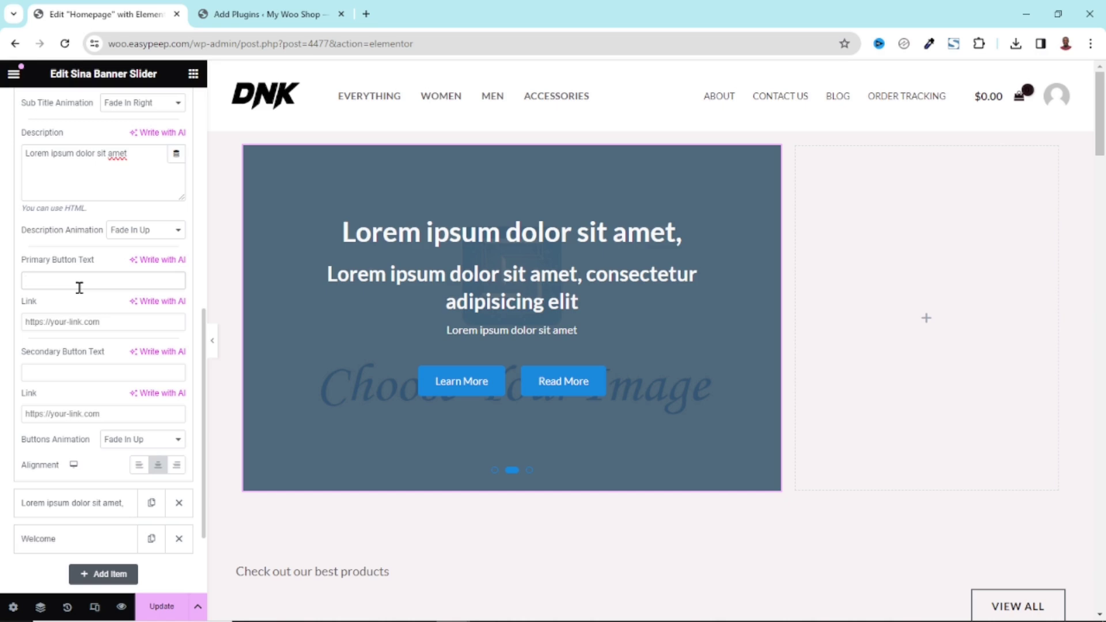
text(Sop)
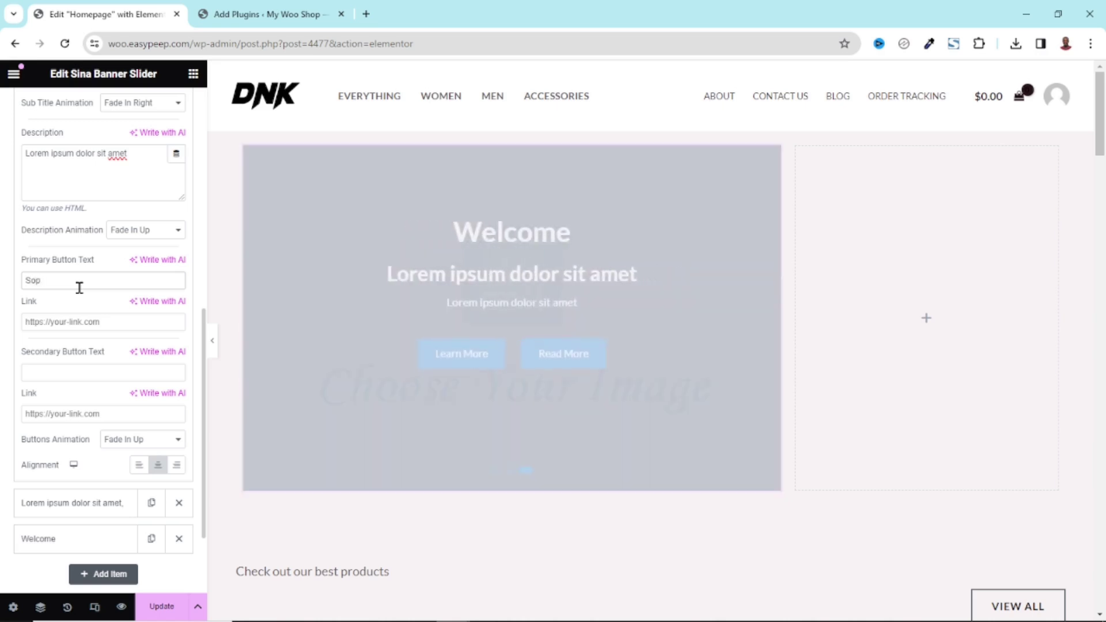
key(BackSpace)
text(hop Now)
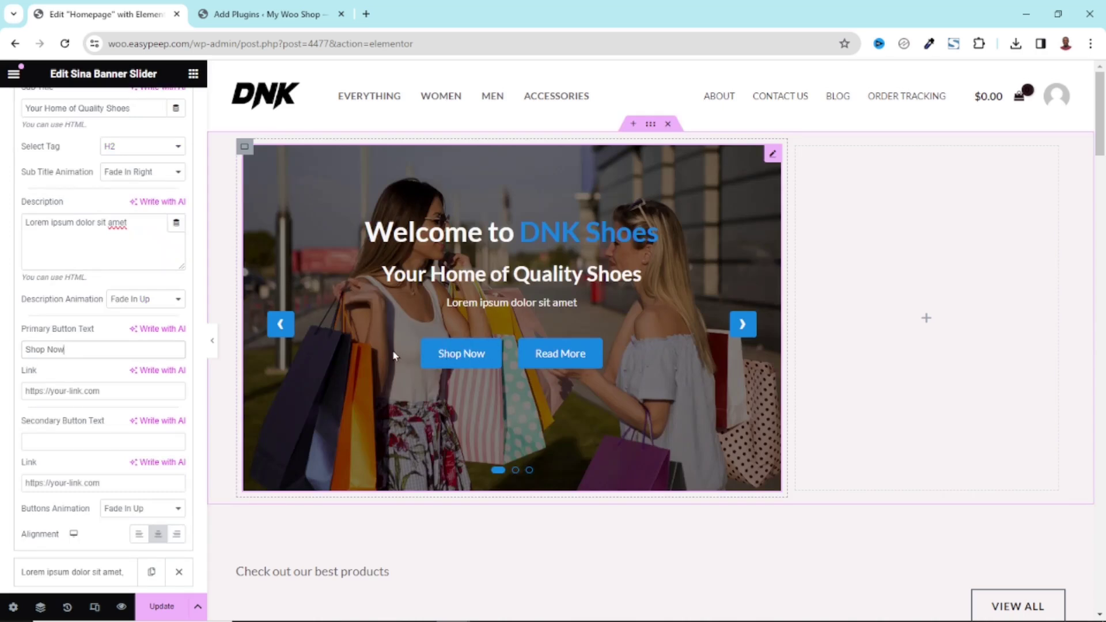
click(743, 327)
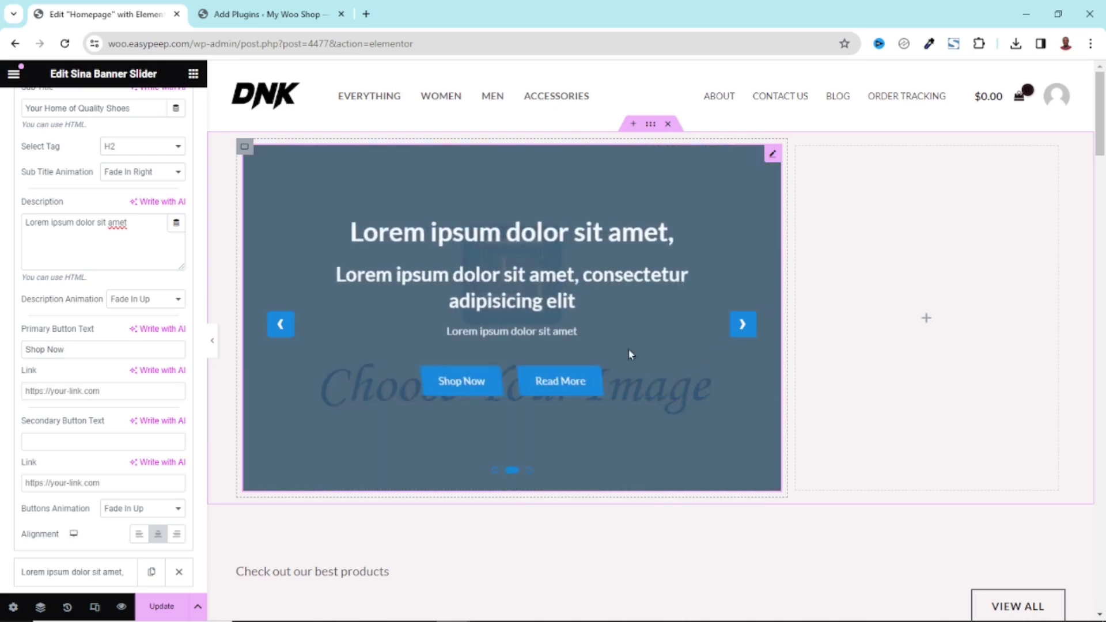
click(742, 325)
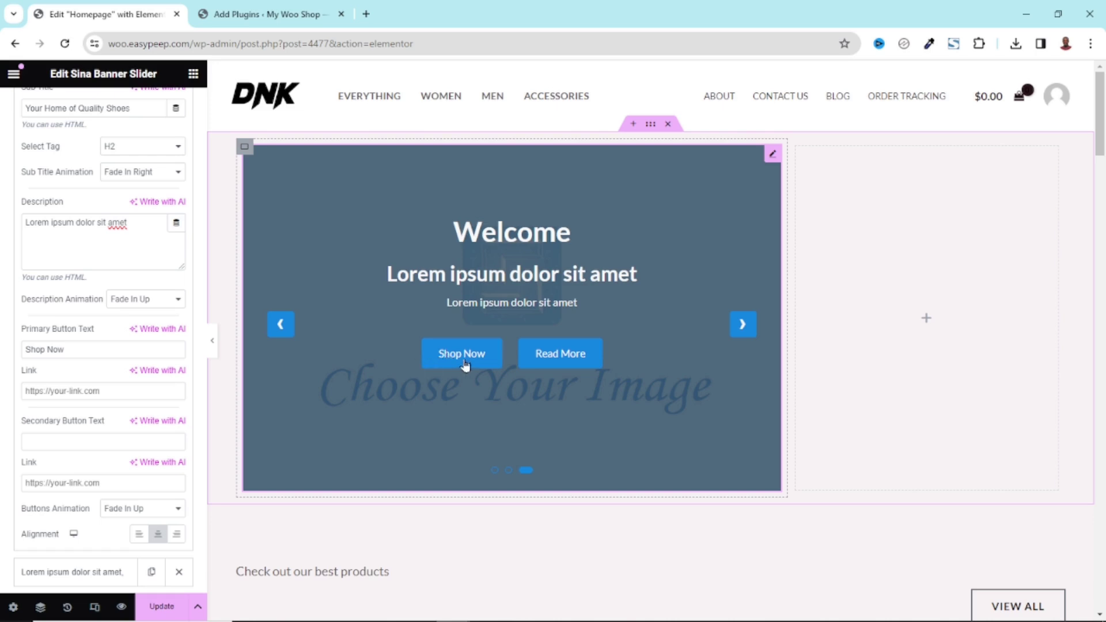
scroll(130, 359, down, 3)
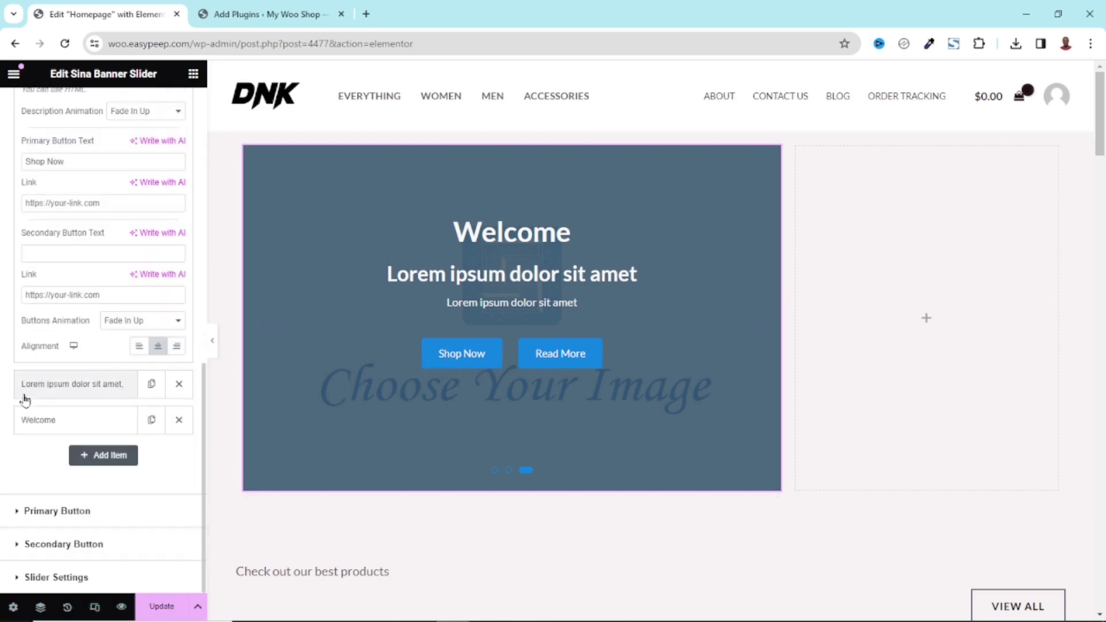
Set the second slide's primary button text to "My Shop" and check the buttons across the slides in the preview.
click(77, 389)
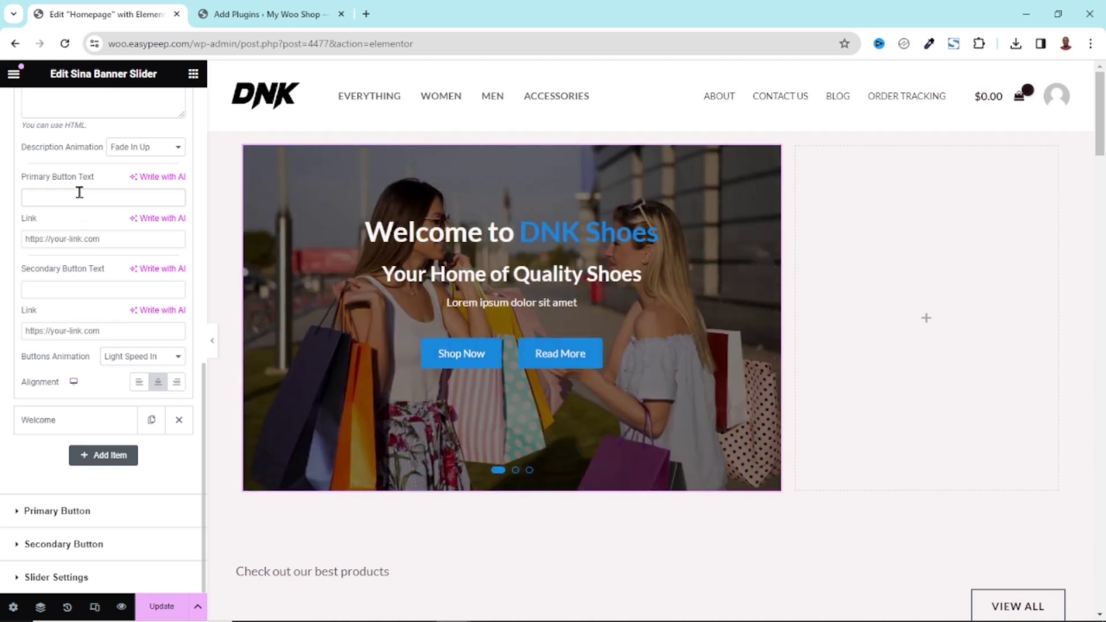
click(79, 197)
text(My Shop)
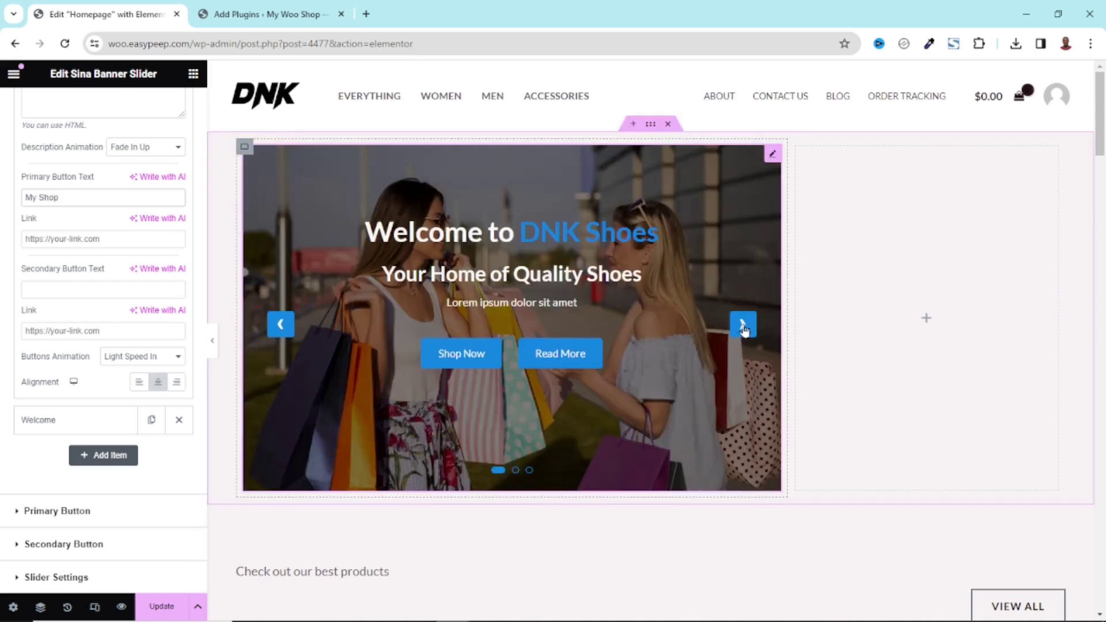
click(741, 324)
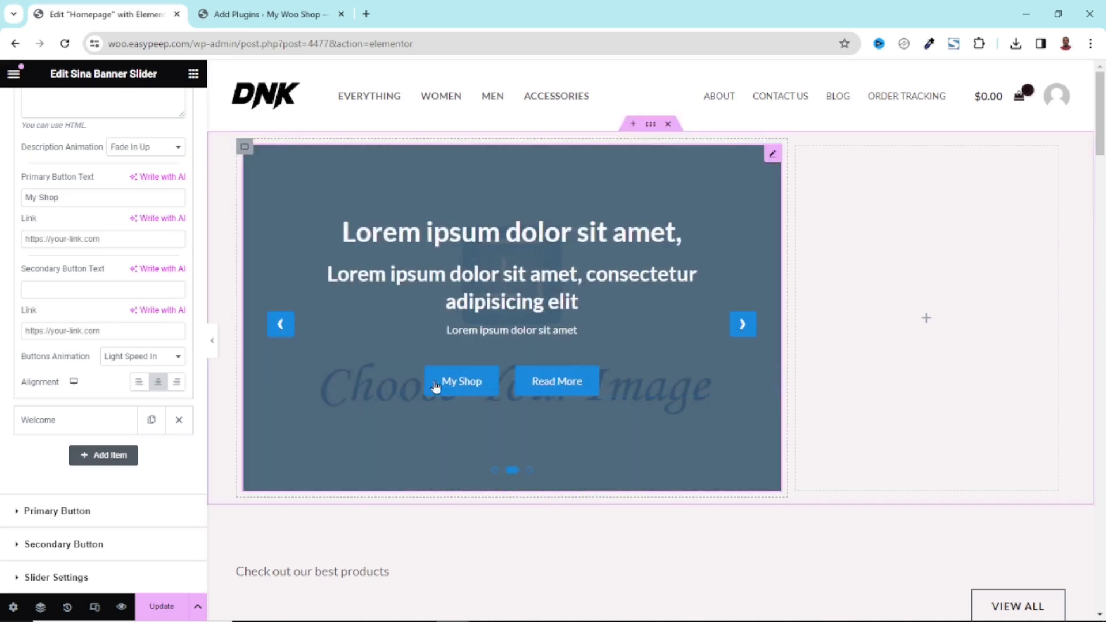
click(743, 325)
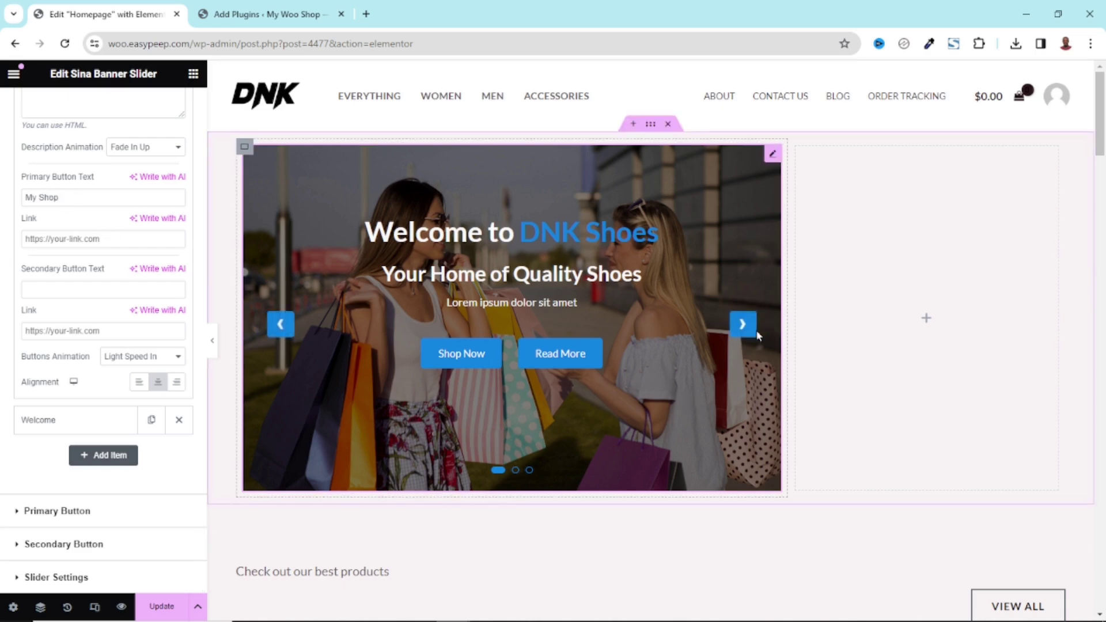
click(747, 333)
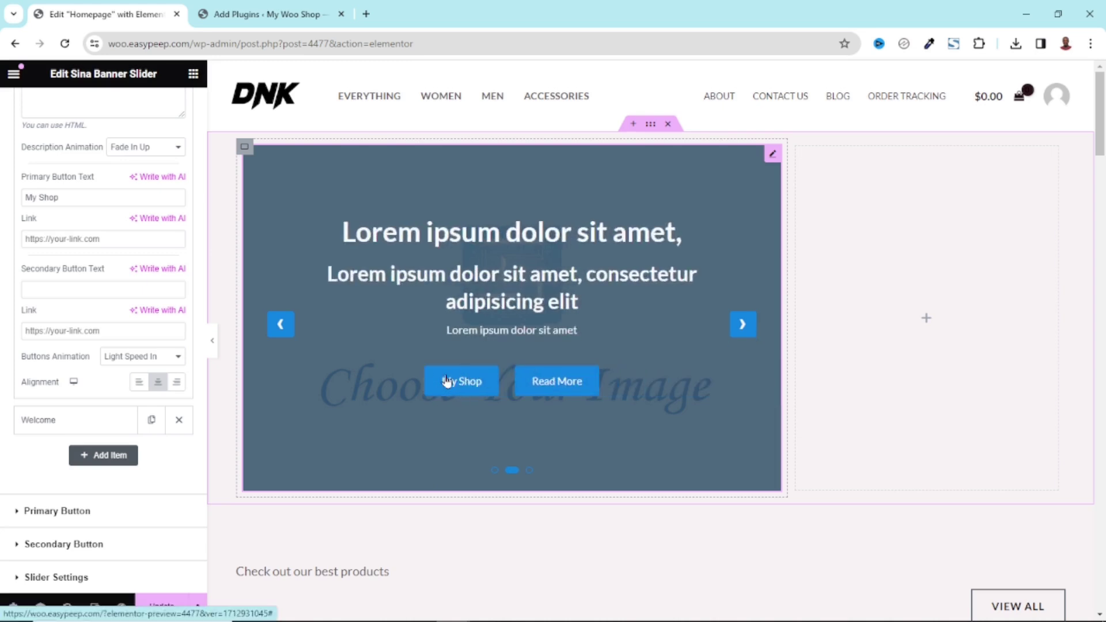
click(743, 324)
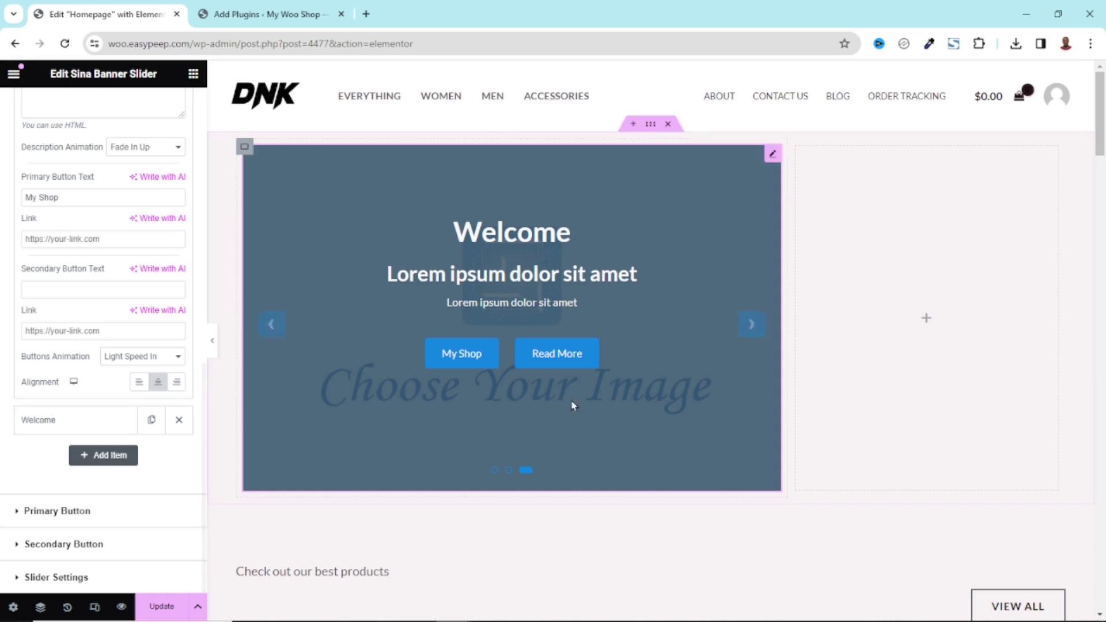
Set the third slide's primary button text to "Blog" and check it in the slider preview.
click(50, 427)
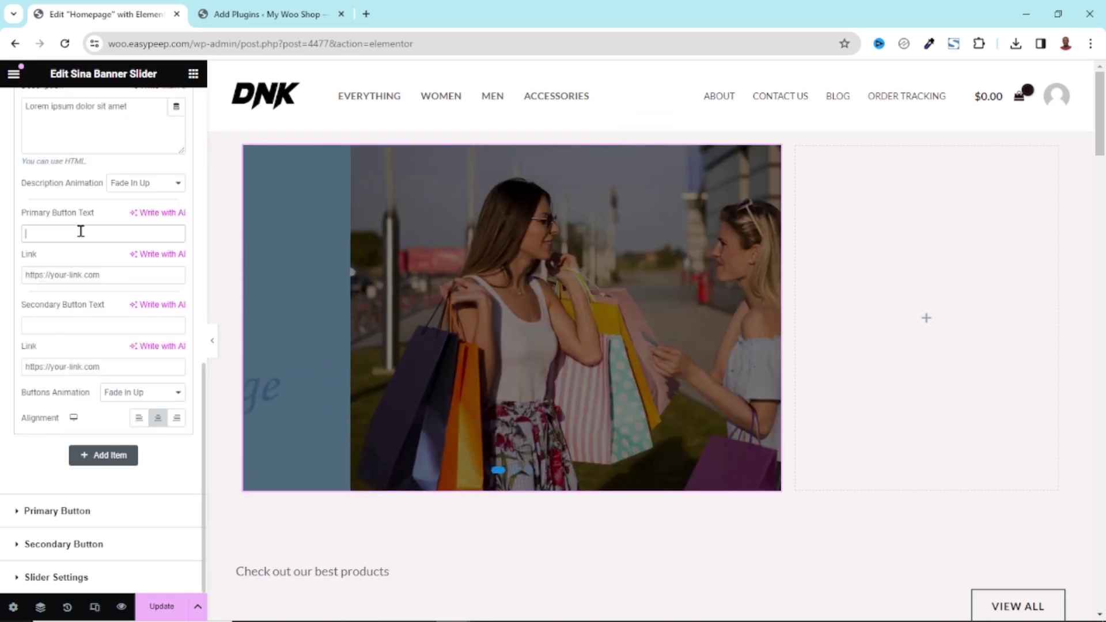
click(83, 239)
text(Blog)
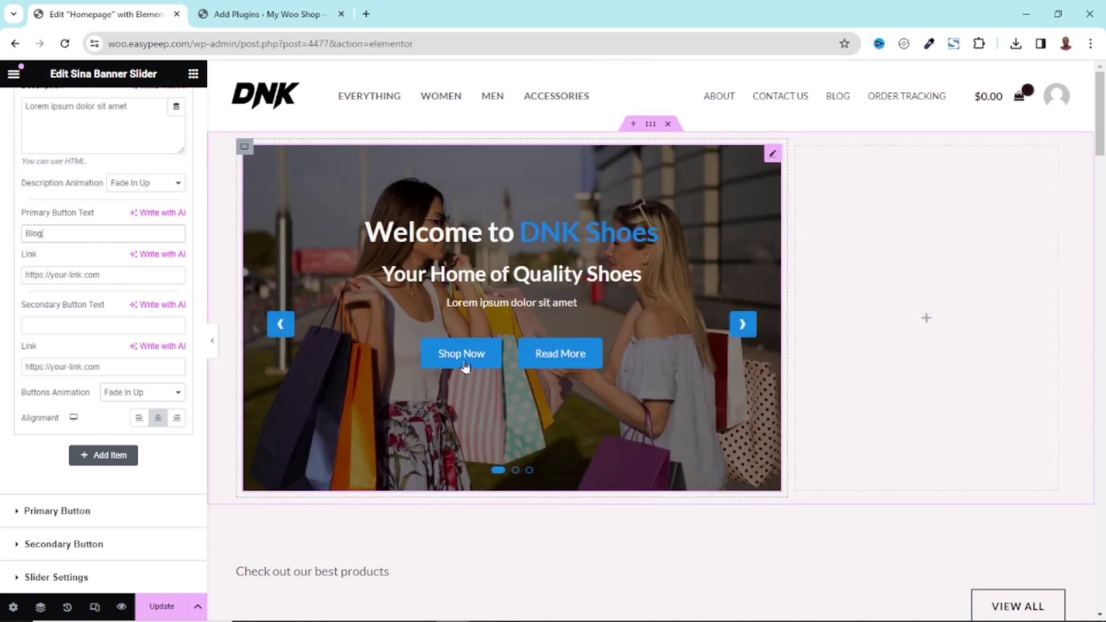
click(743, 337)
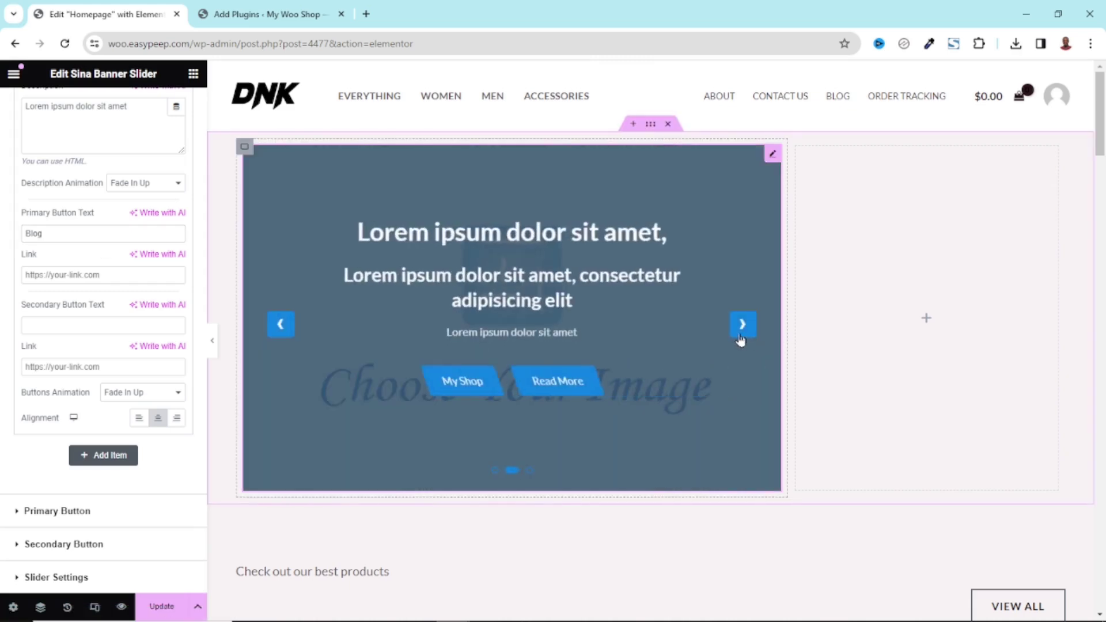
click(747, 331)
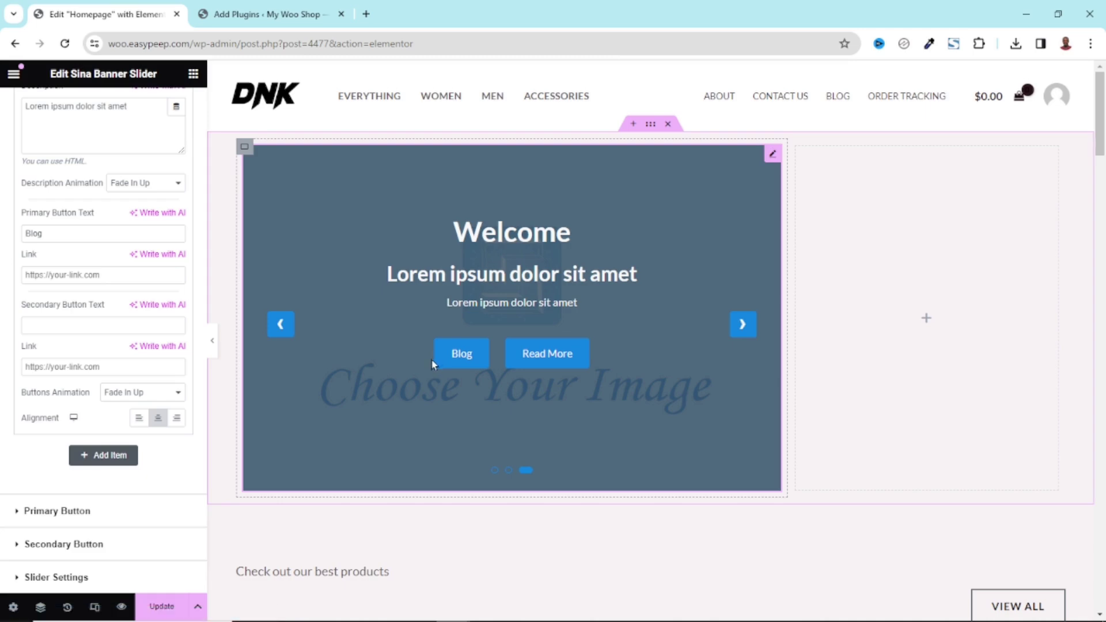
Clear the third slide's primary button text.
click(23, 232)
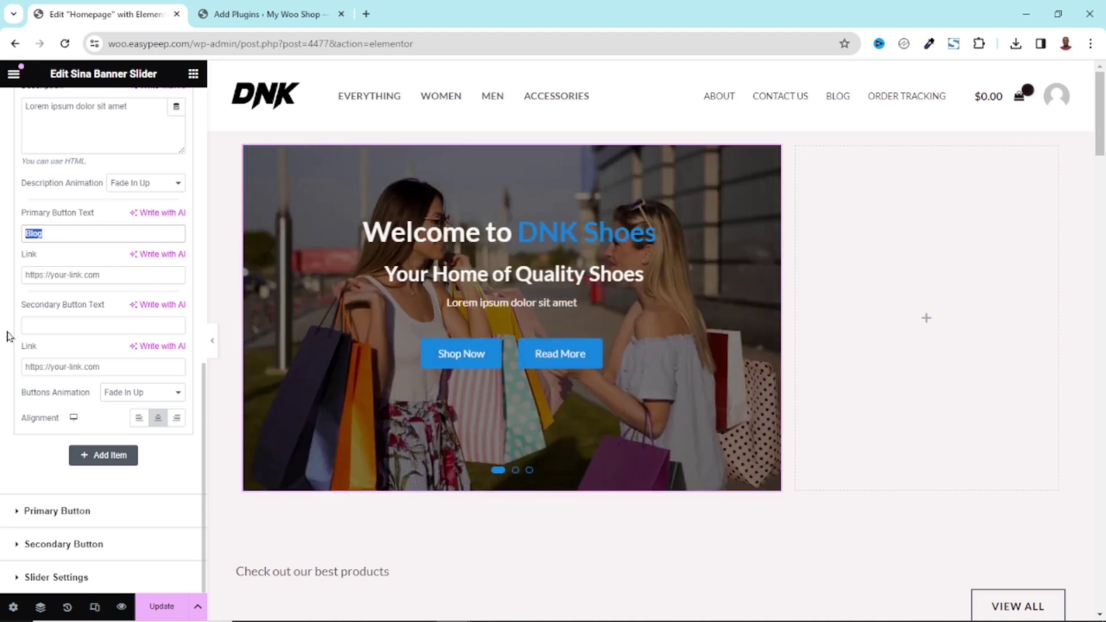
click(46, 324)
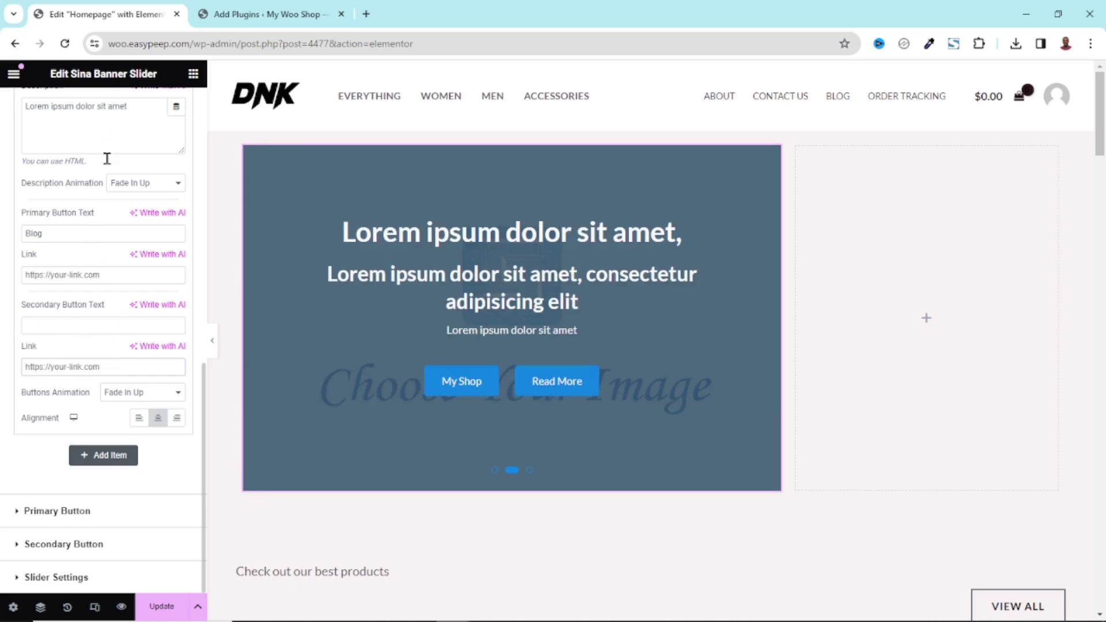
click(65, 321)
drag(54, 231, 3, 245)
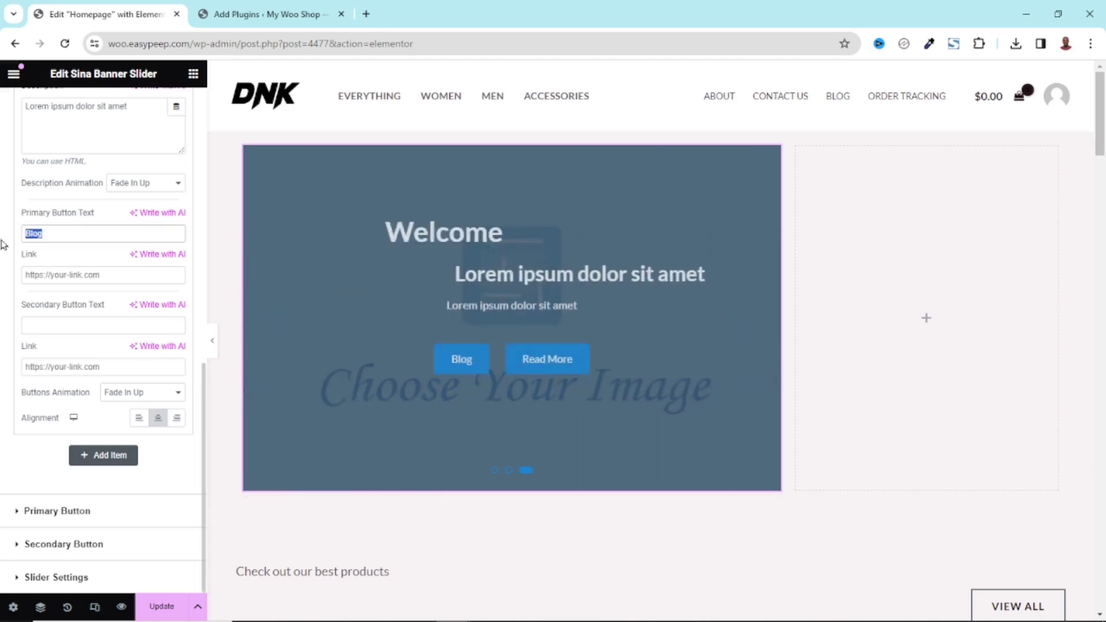
key(BackSpace)
Clear the second slide's primary button text.
scroll(64, 340, up, 6)
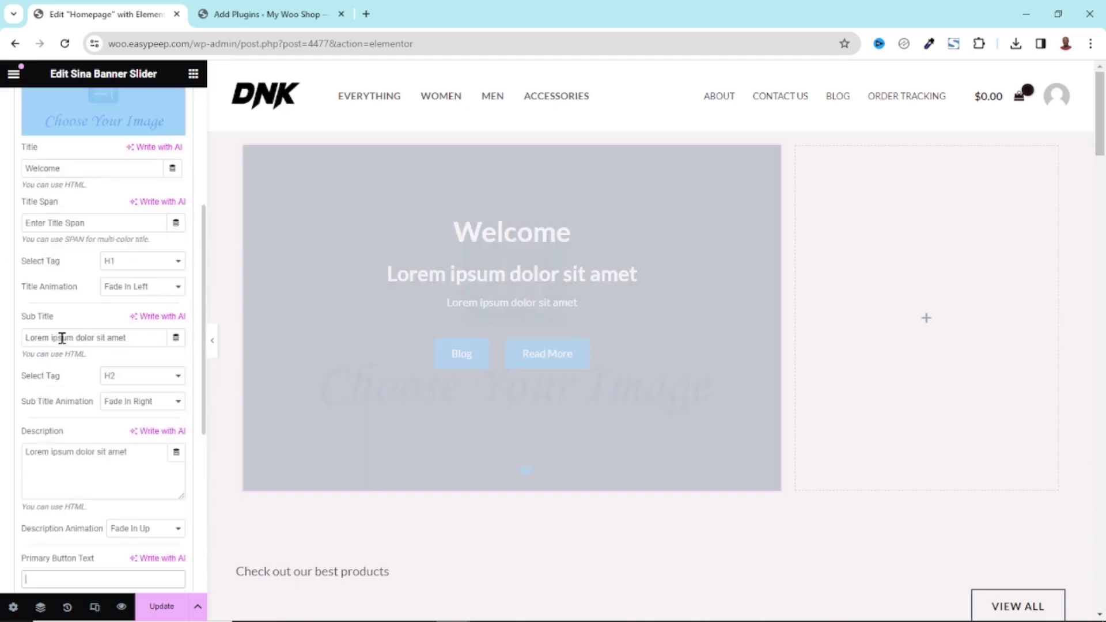
scroll(82, 333, up, 5)
click(103, 247)
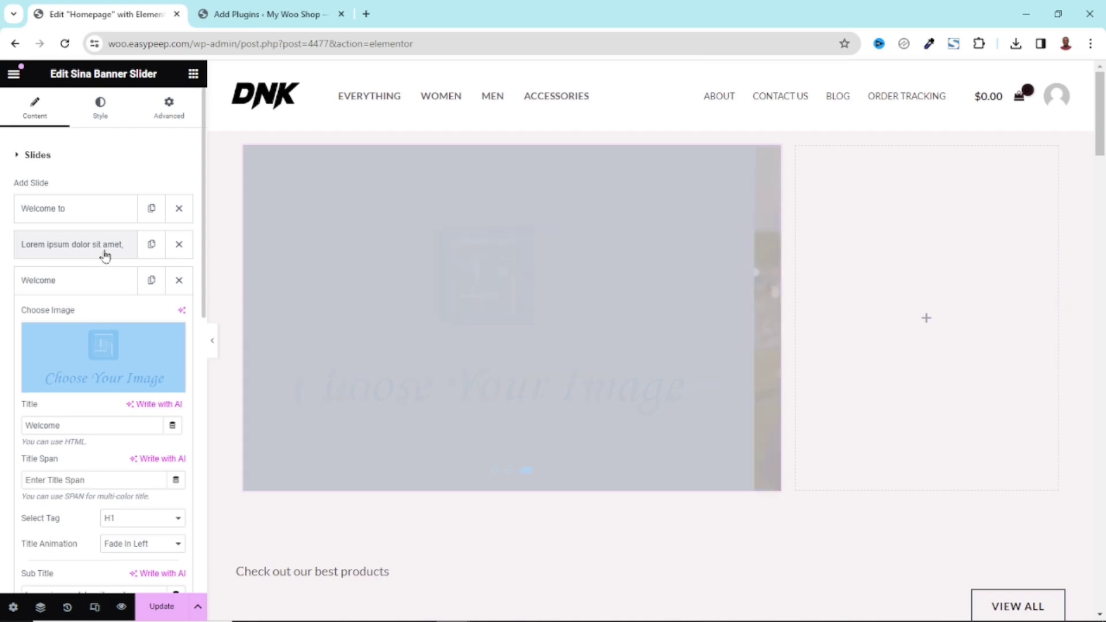
scroll(98, 314, down, 10)
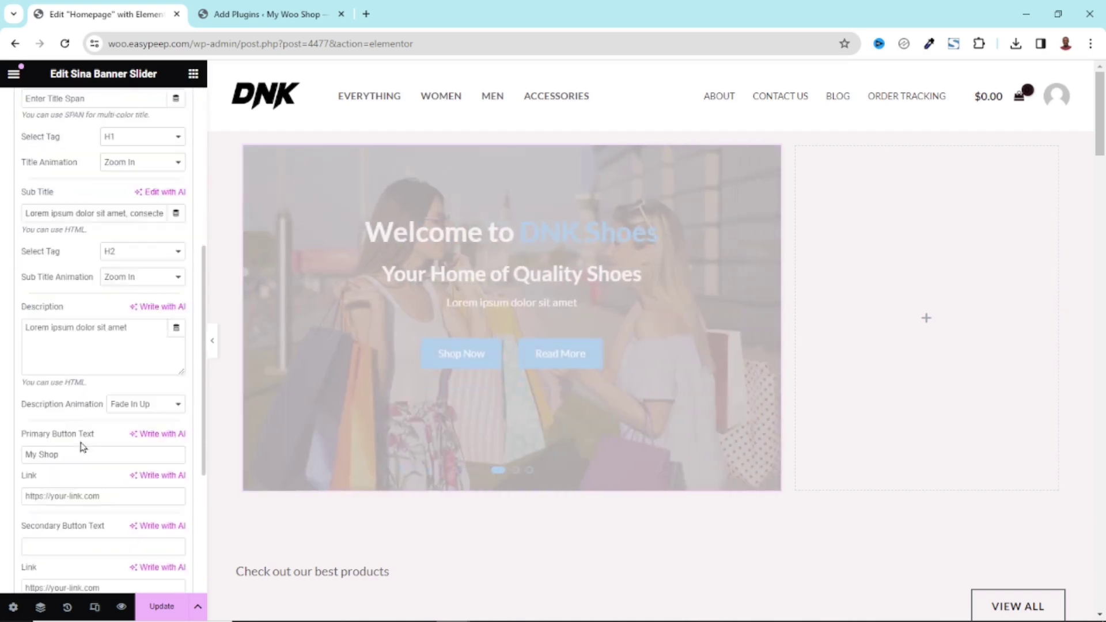
triple_click(83, 246)
key(BackSpace)
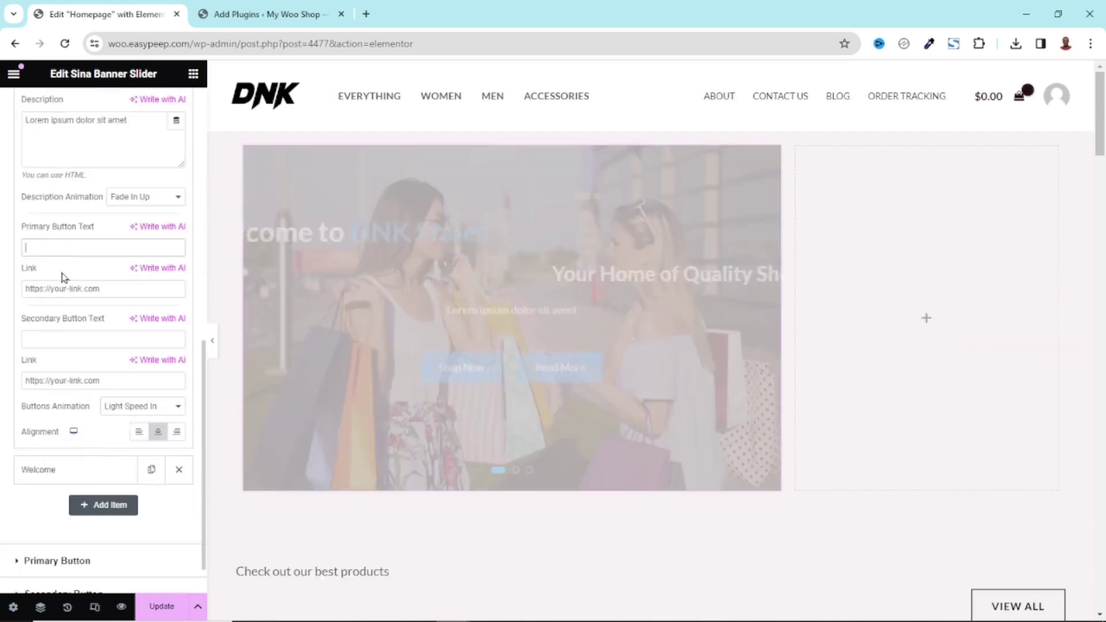
Clear the first slide's primary button text.
scroll(114, 290, up, 6)
scroll(114, 290, up, 3)
click(55, 209)
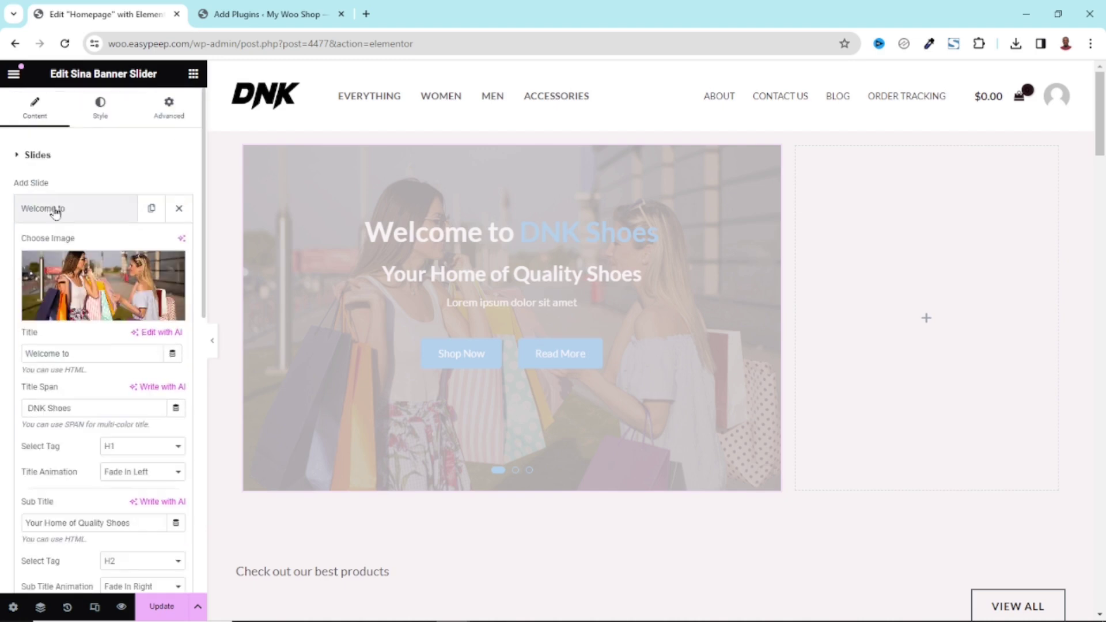
scroll(93, 405, down, 4)
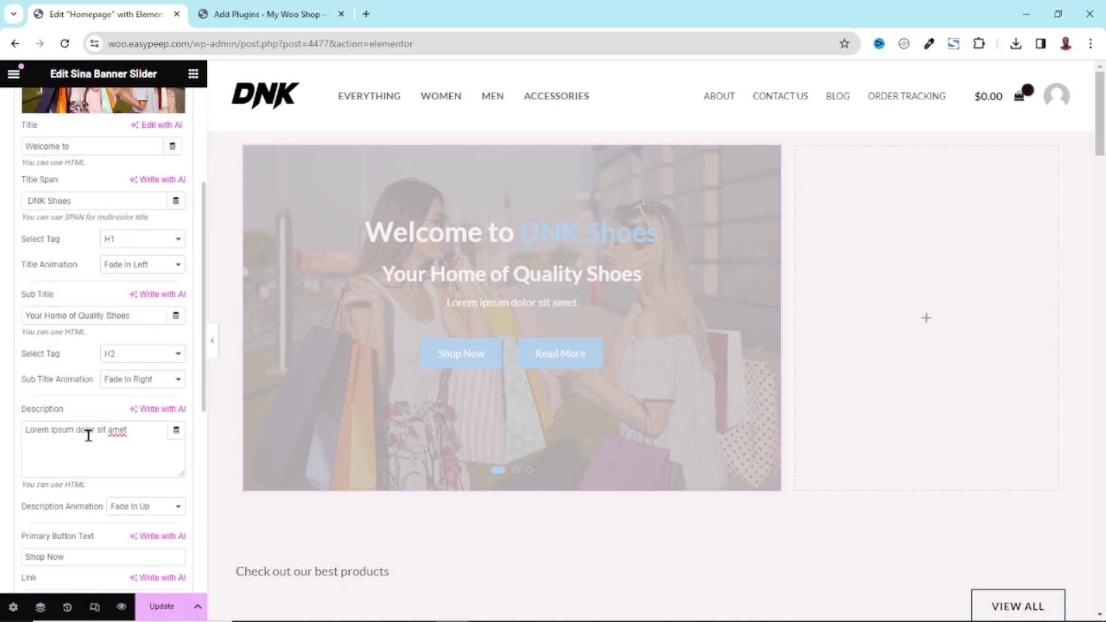
scroll(89, 455, down, 3)
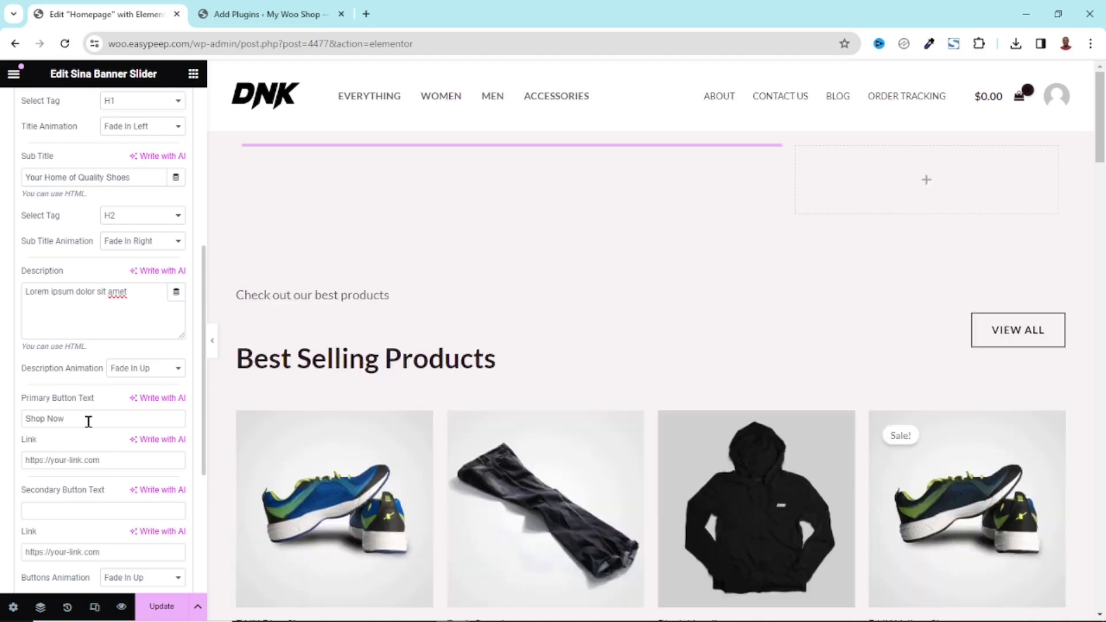
triple_click(88, 421)
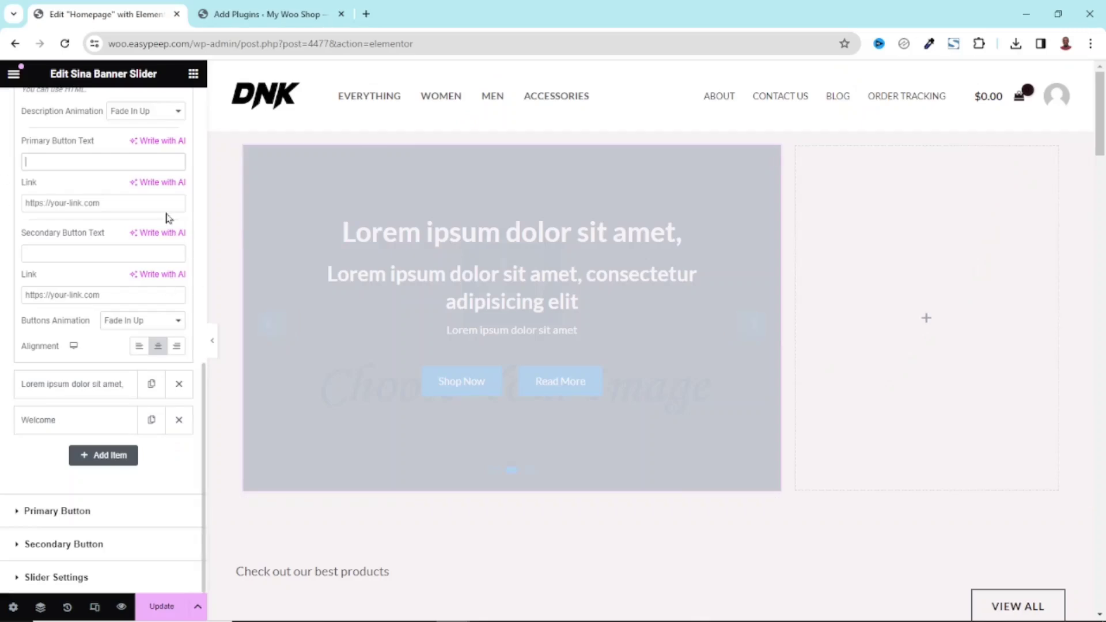
Set the second slide's image to the media library photo of the group sitting and standing against a teal wall.
scroll(103, 233, up, 4)
scroll(104, 233, up, 6)
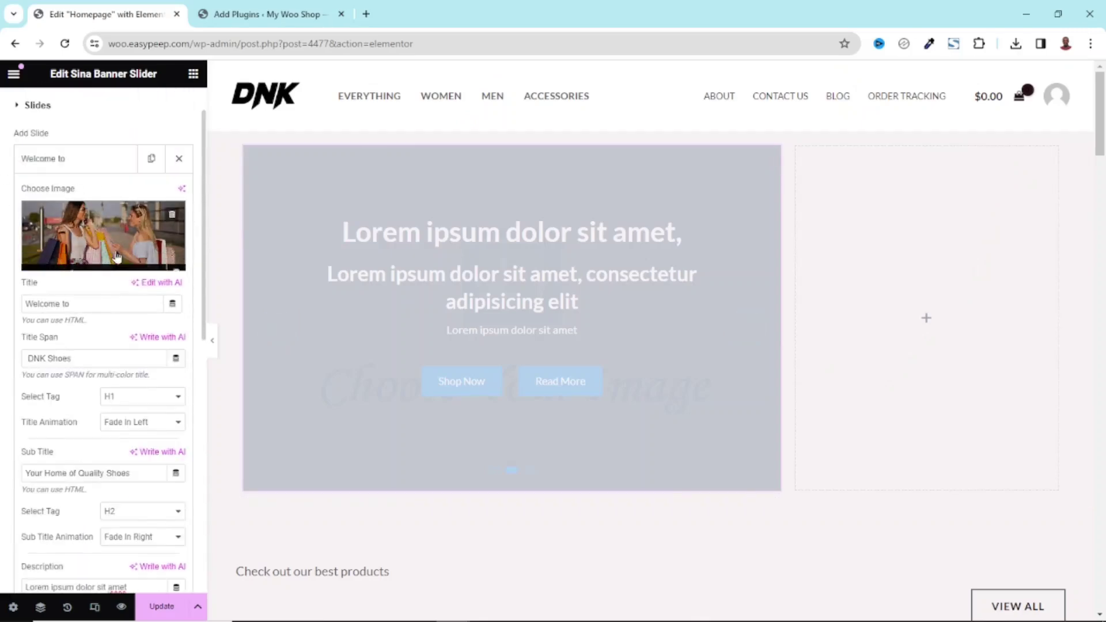
scroll(117, 257, down, 2)
scroll(117, 257, up, 2)
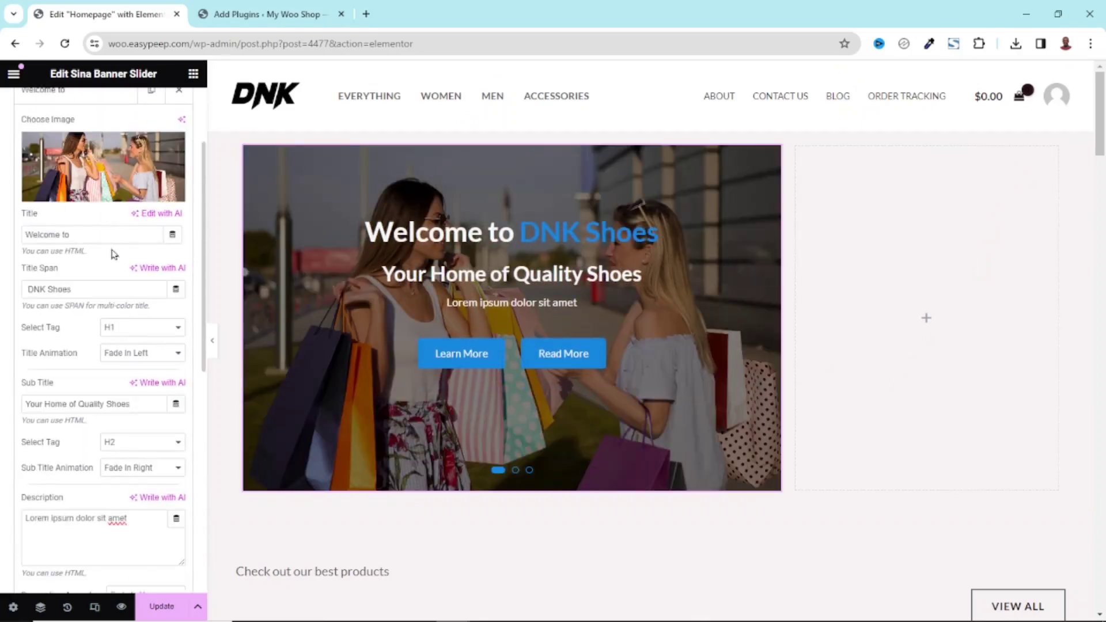
scroll(111, 253, down, 8)
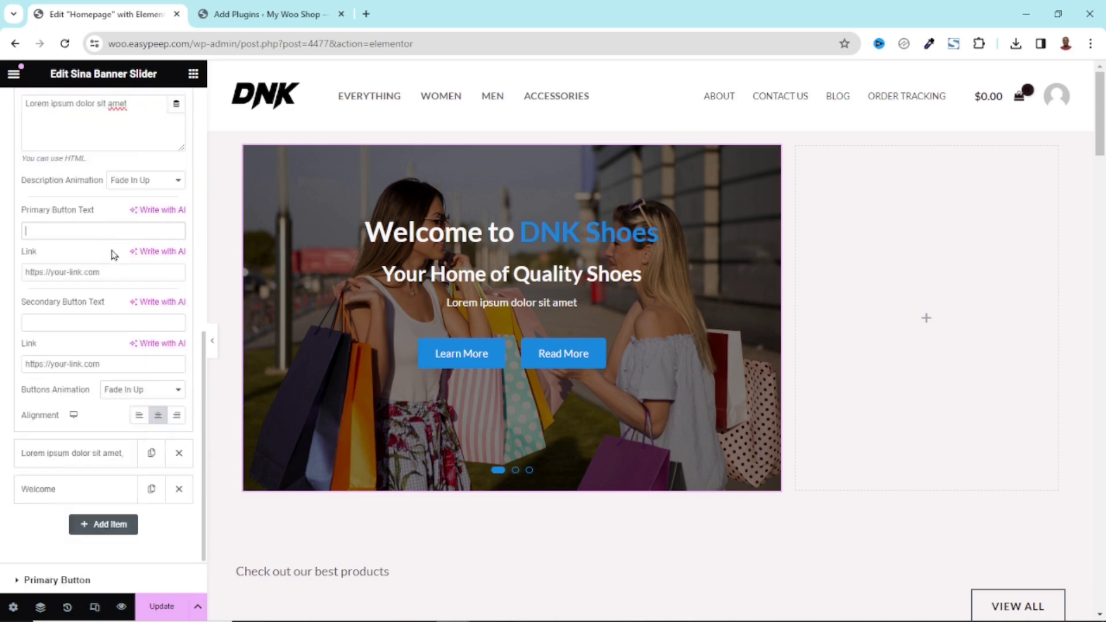
click(54, 386)
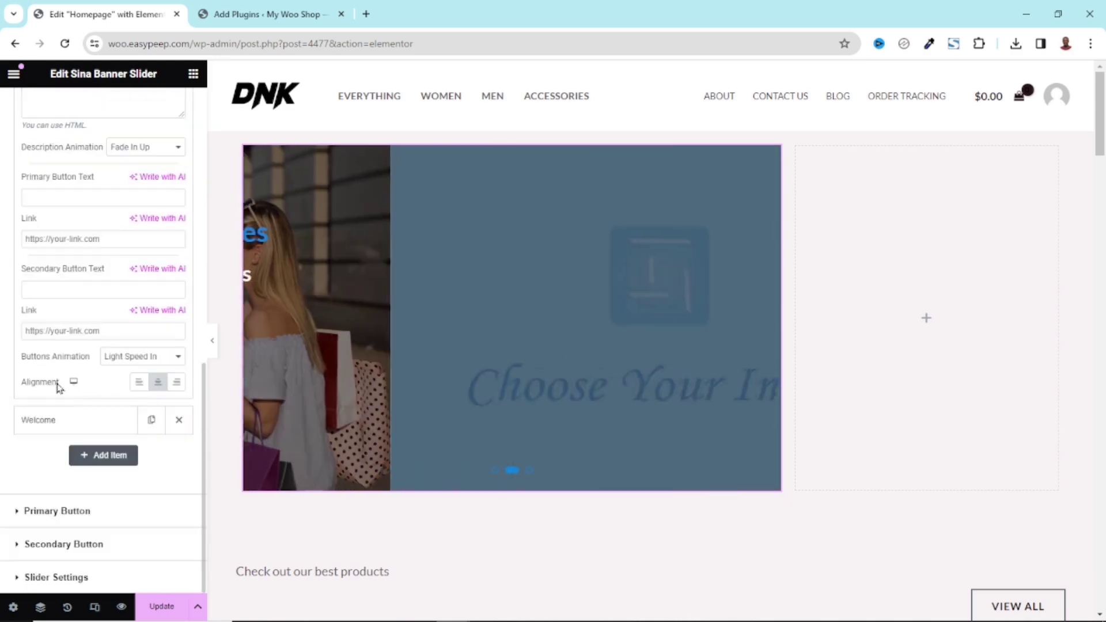
scroll(98, 241, up, 2)
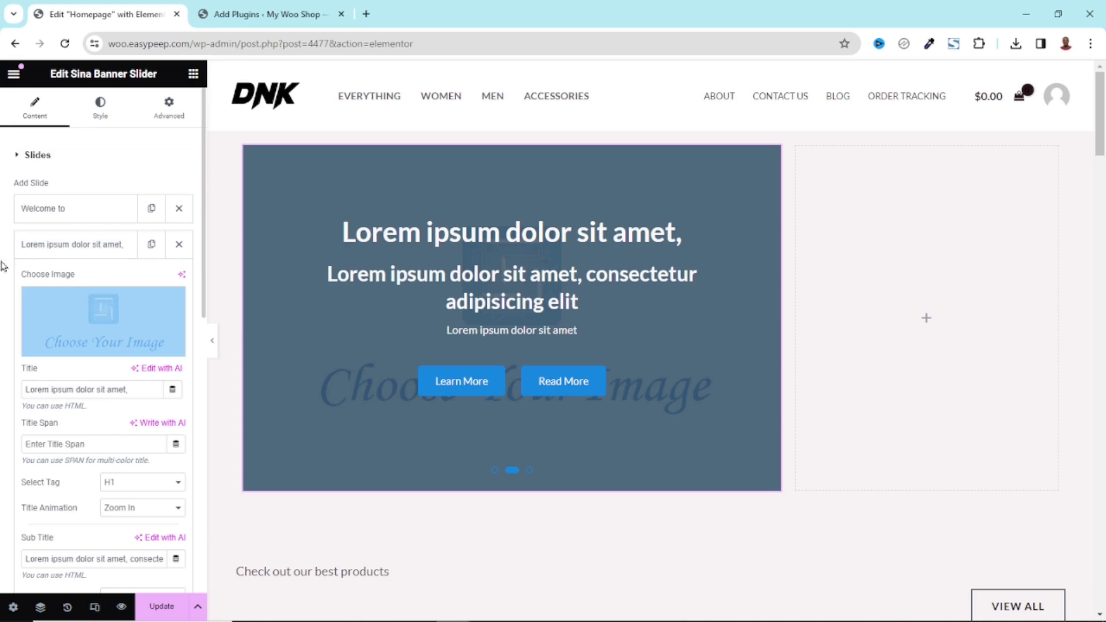
click(88, 314)
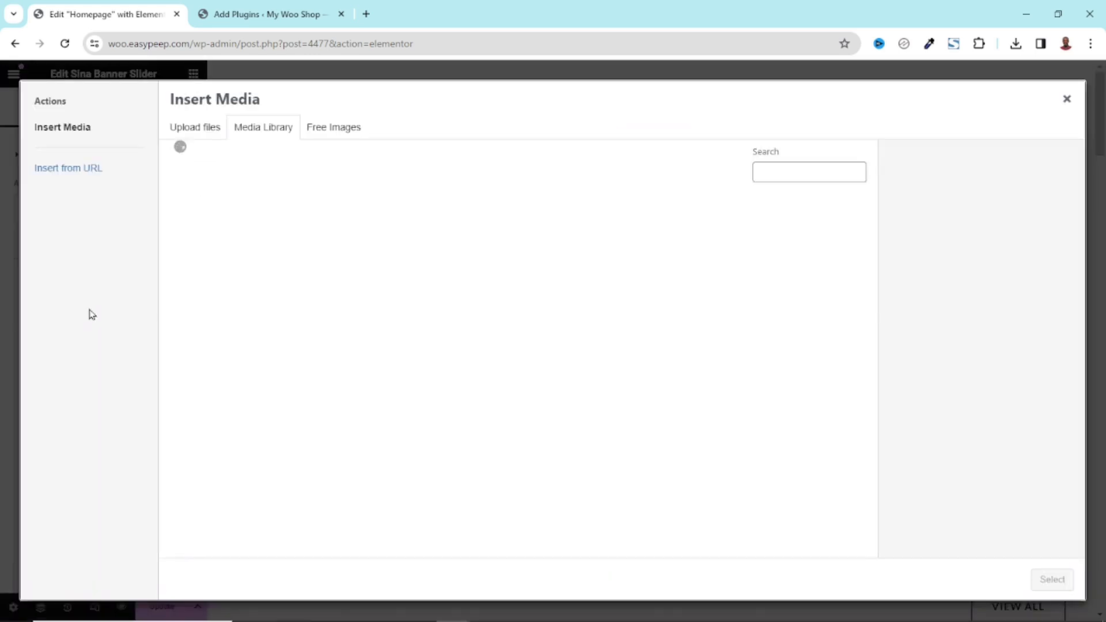
click(412, 240)
click(1050, 579)
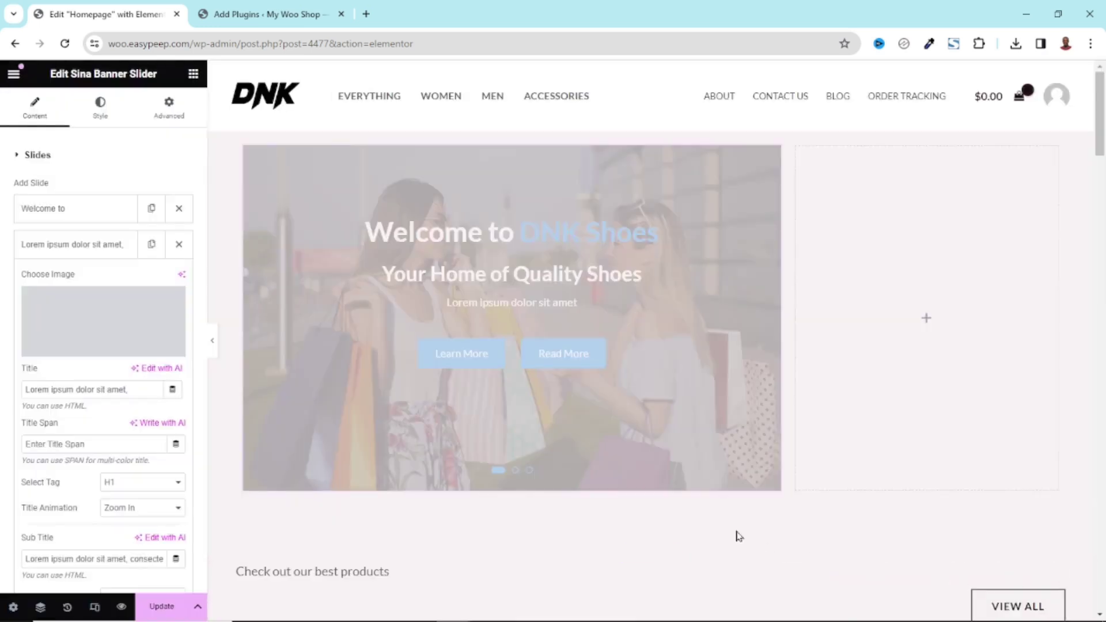
Set the third slide's image to the media library photo of the women in denim against a dark blue wall.
scroll(114, 439, down, 5)
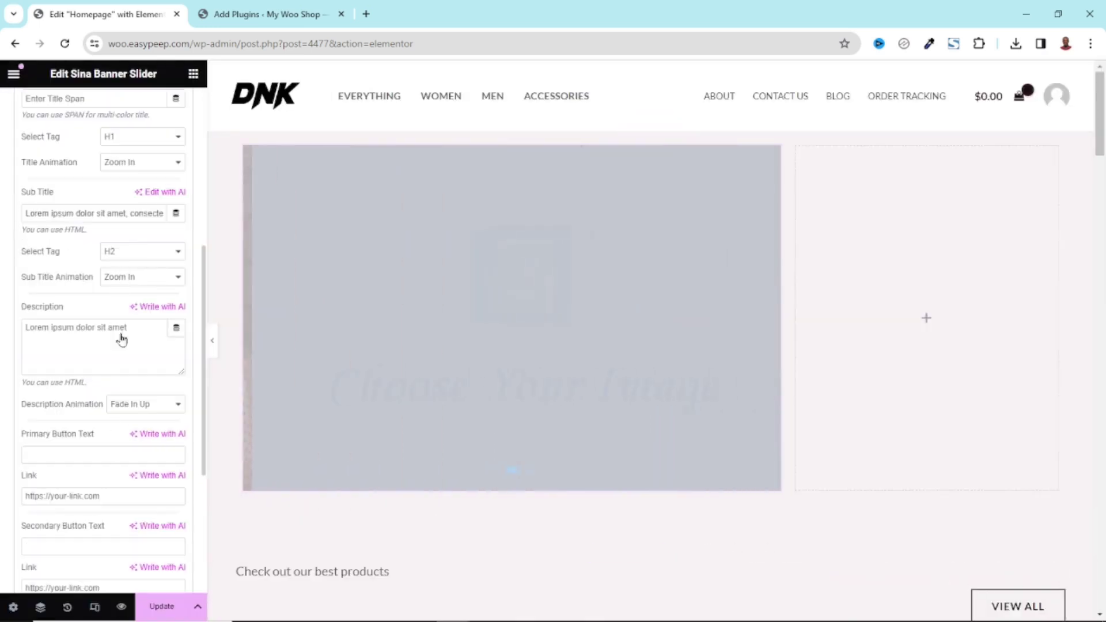
scroll(123, 346, down, 4)
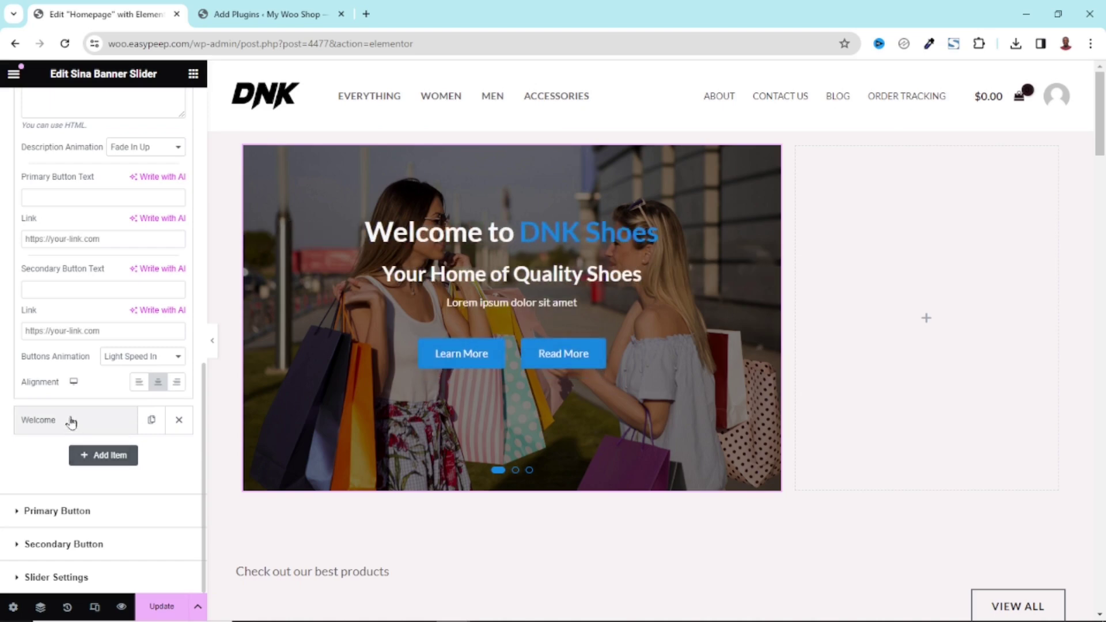
click(72, 423)
scroll(125, 321, up, 7)
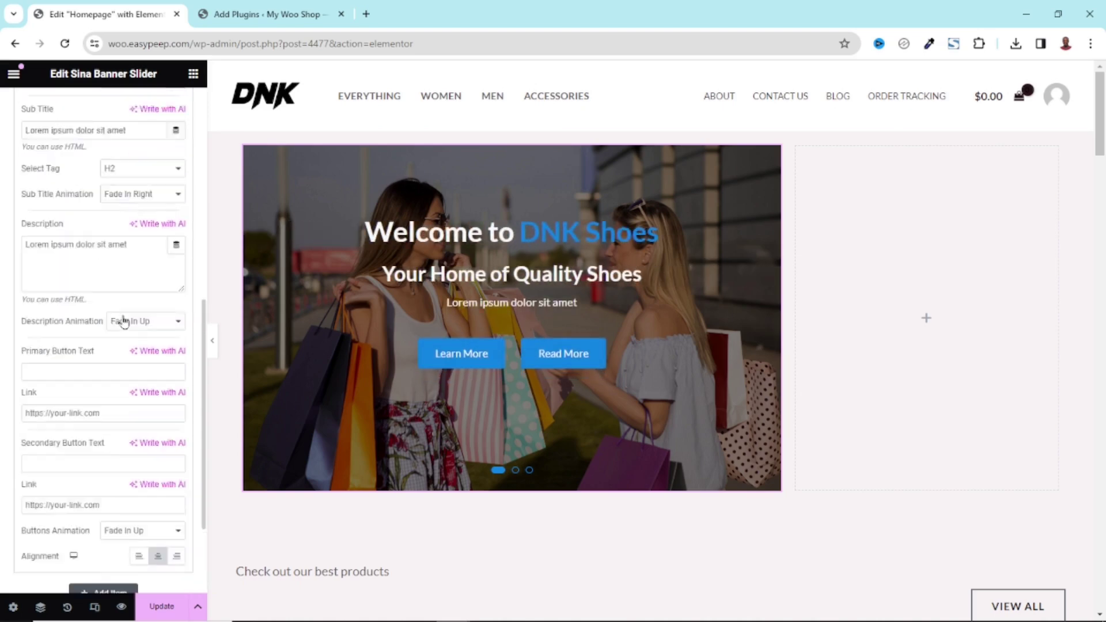
click(95, 157)
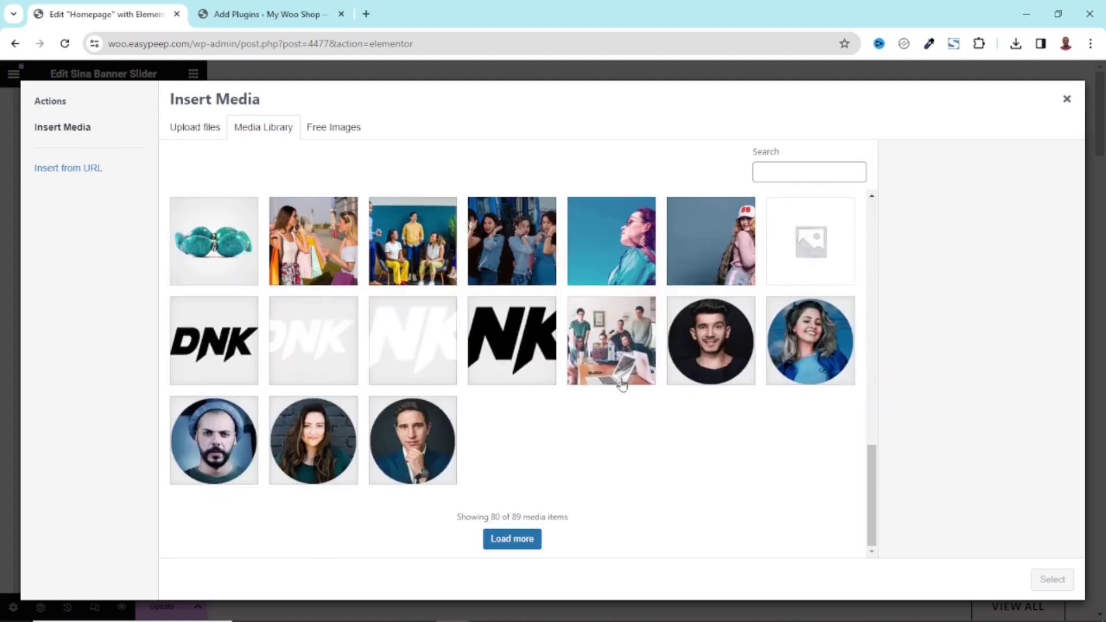
click(523, 245)
click(1058, 578)
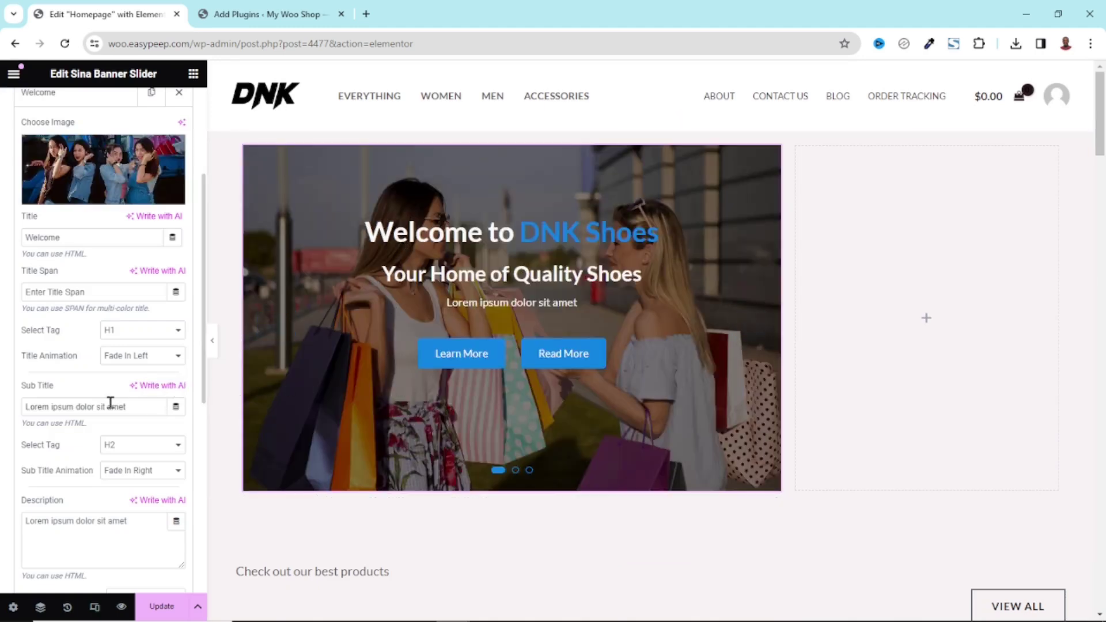
Set the shared primary button's label to "Shop Now".
scroll(132, 409, down, 7)
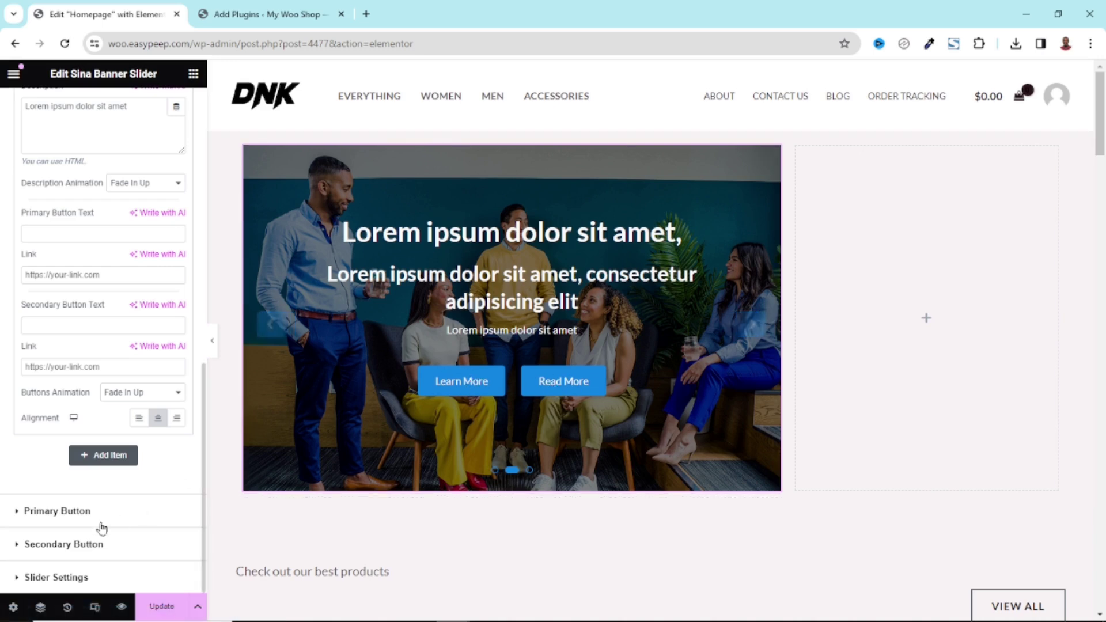
click(50, 514)
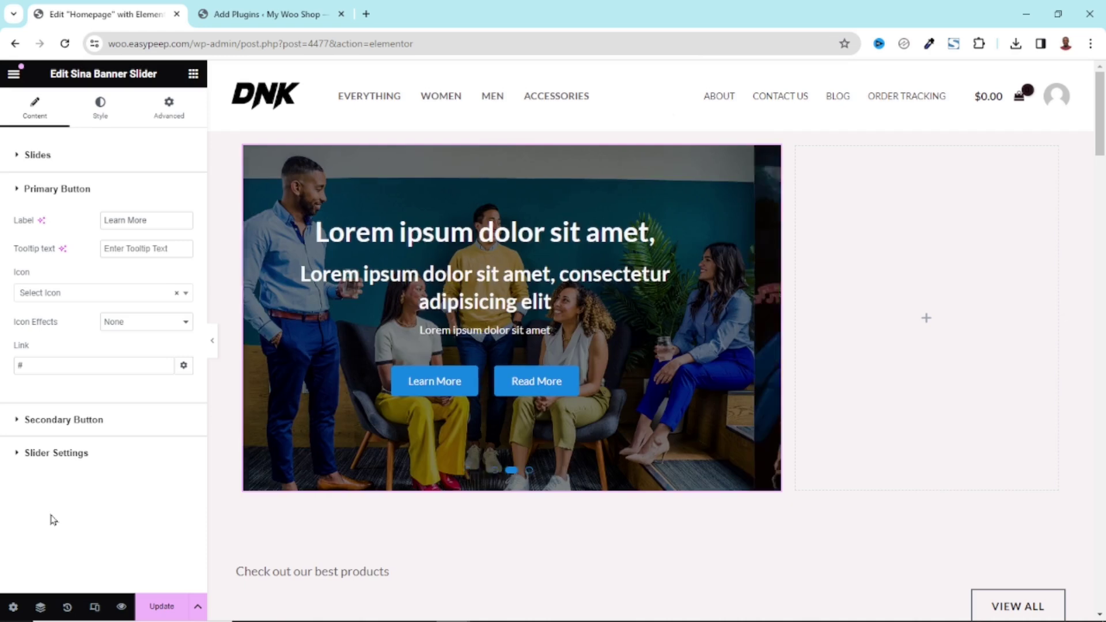
drag(165, 219, 97, 231)
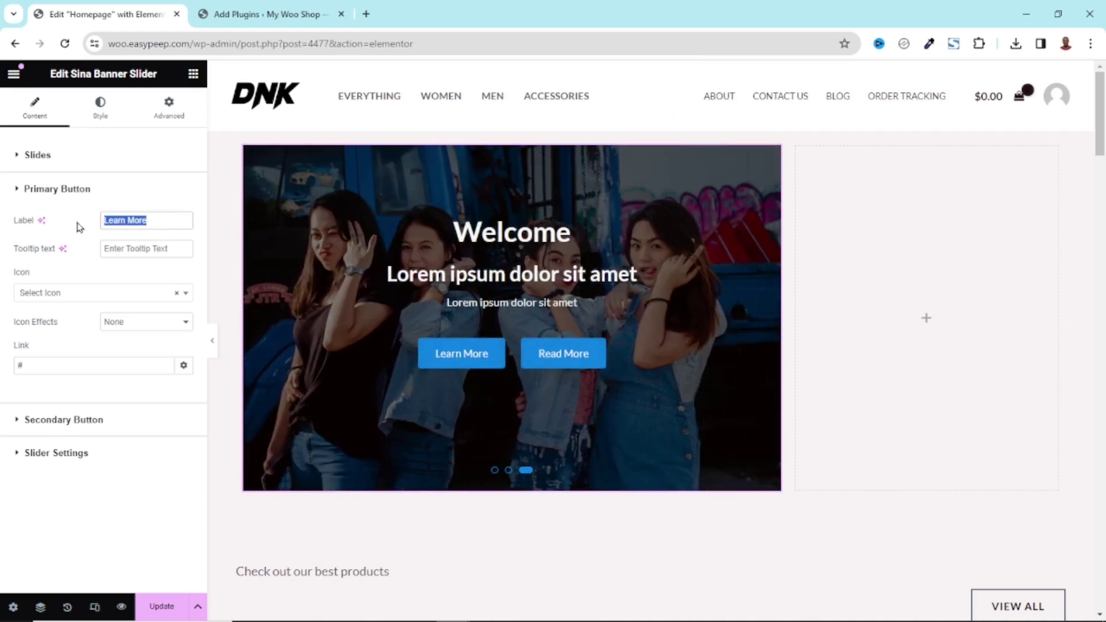
text(Shop Now)
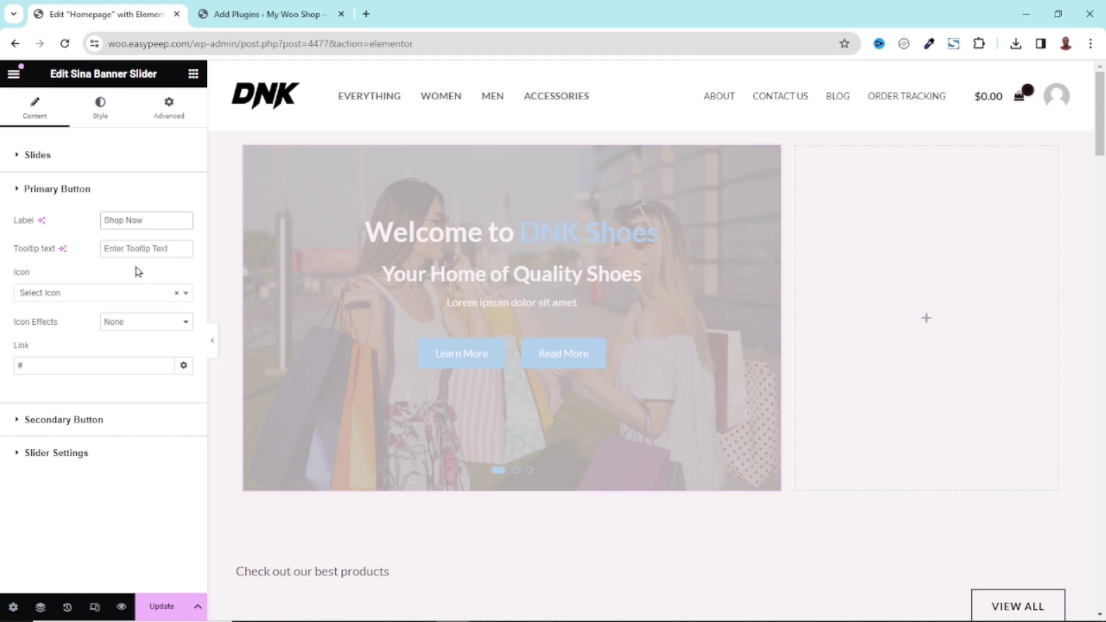
Link the shared primary button to the Store page and check the button across the slides.
drag(49, 364, 12, 375)
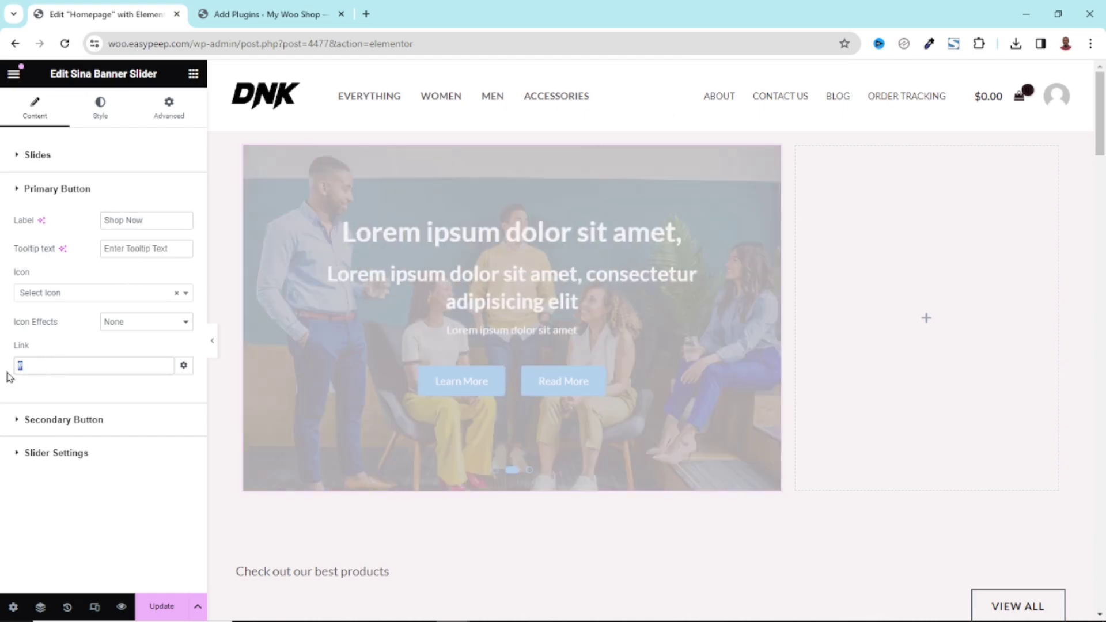
text(hop)
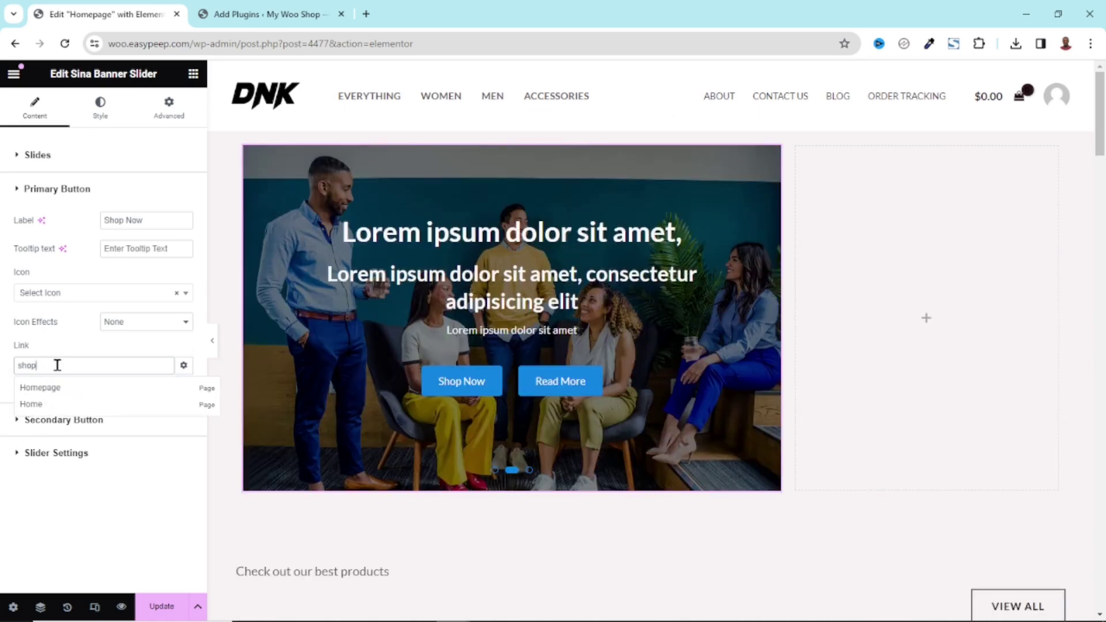
double_click(58, 365)
text(s)
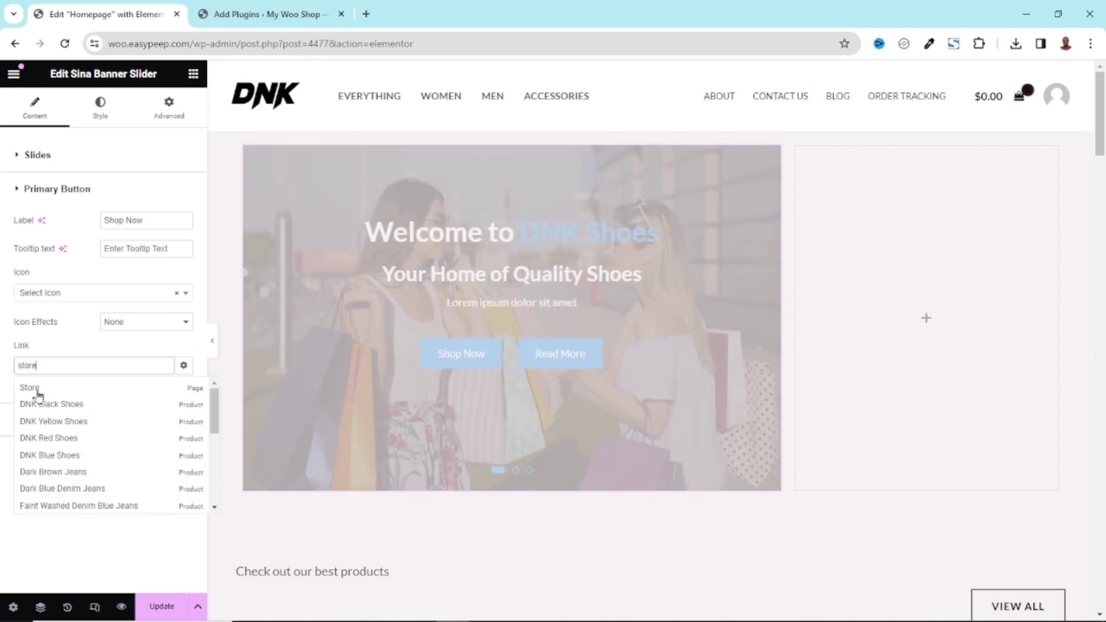
click(36, 392)
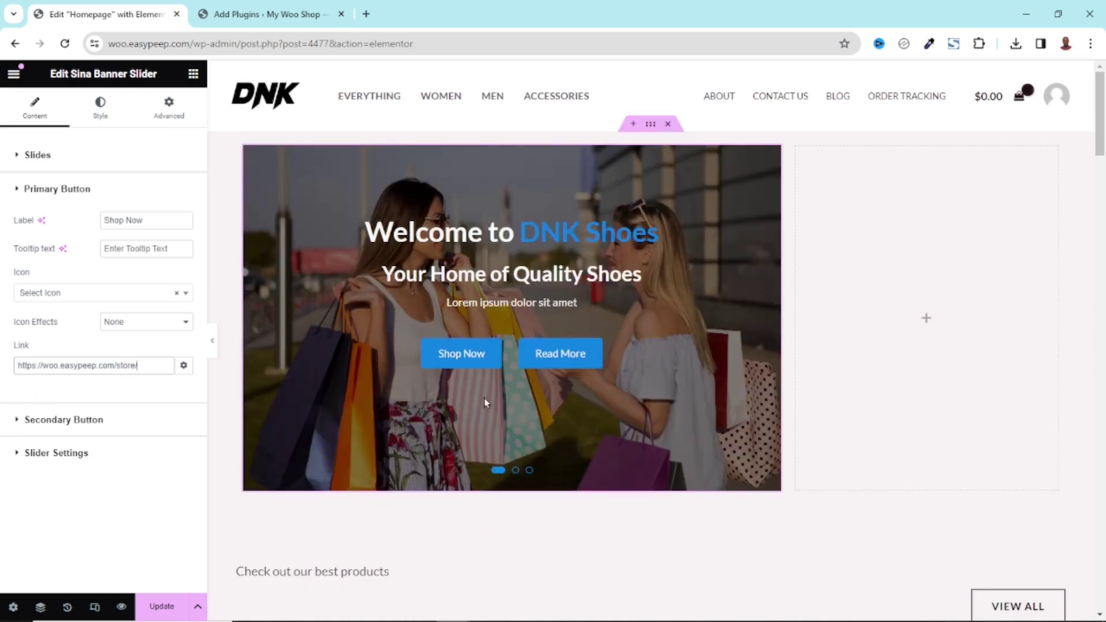
click(743, 324)
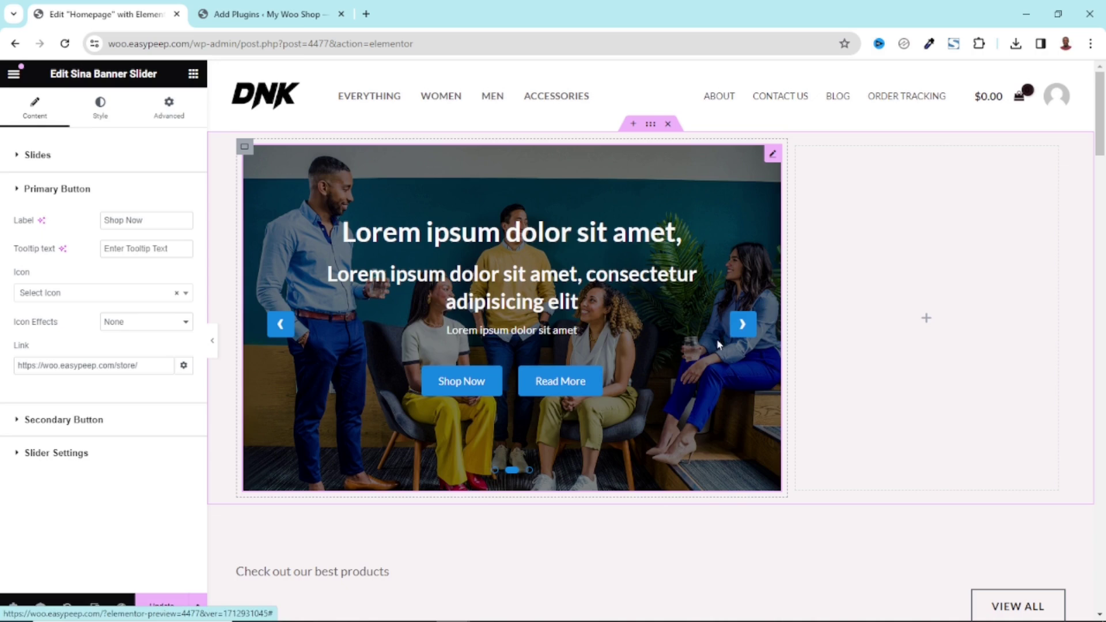
click(743, 324)
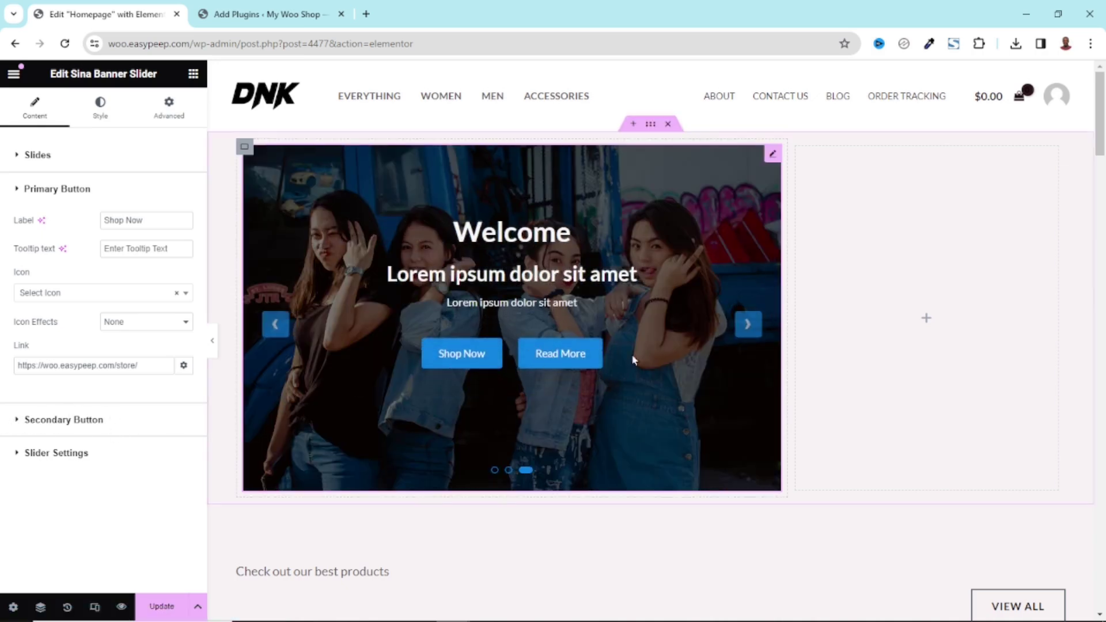
Clear the shared secondary button's label so that only the primary button is used.
click(56, 420)
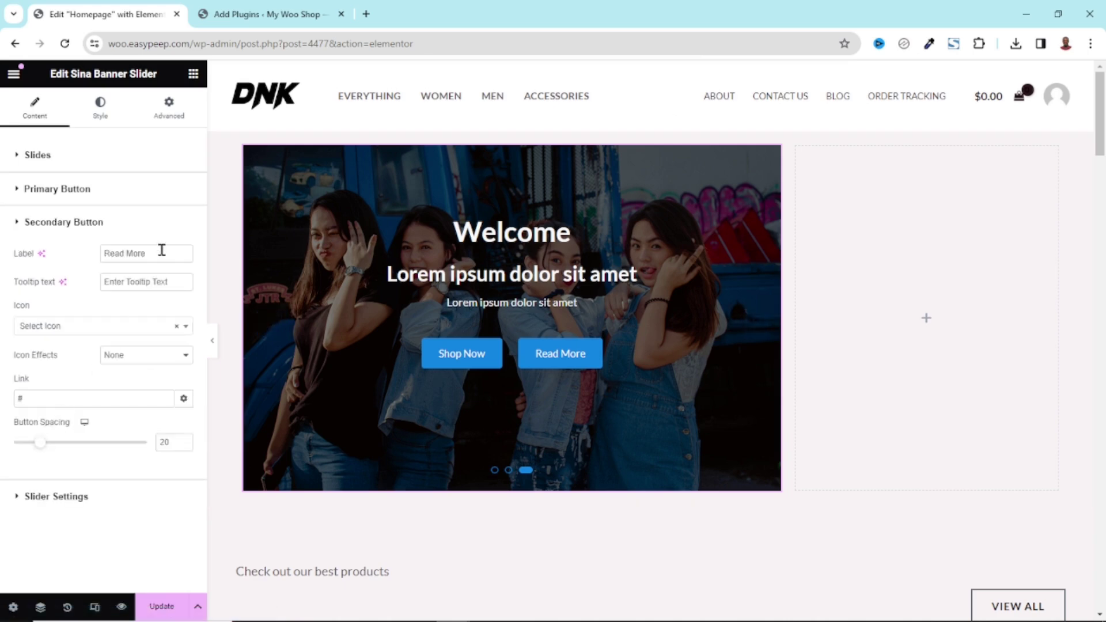
drag(161, 249, 74, 259)
key(BackSpace)
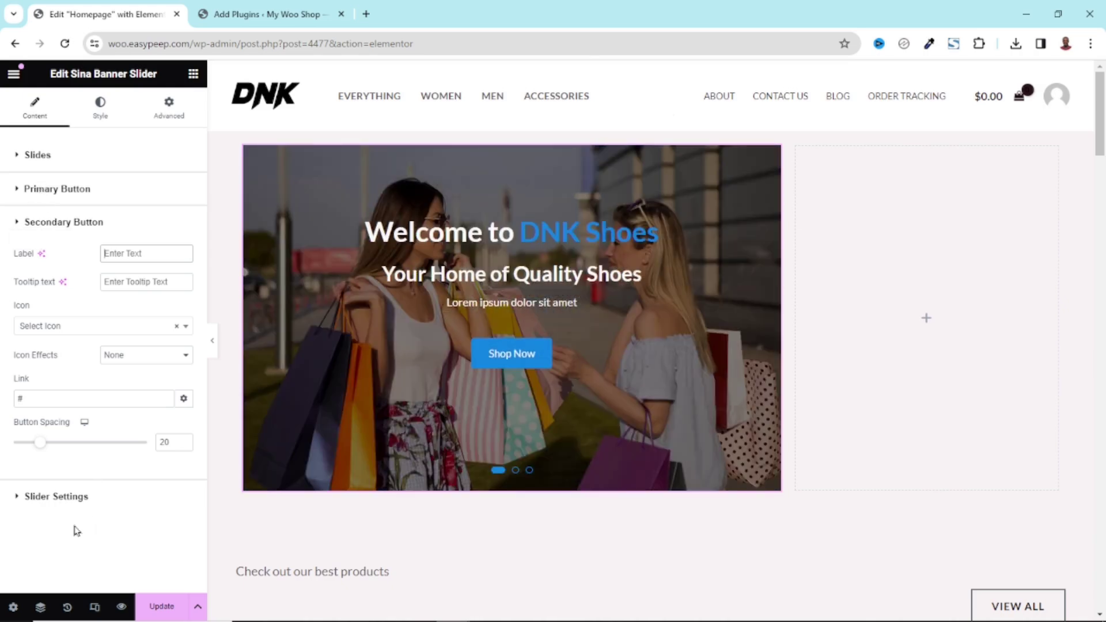
Preview the slides with the slider's overlay turned off and switch the overlay back on.
click(48, 497)
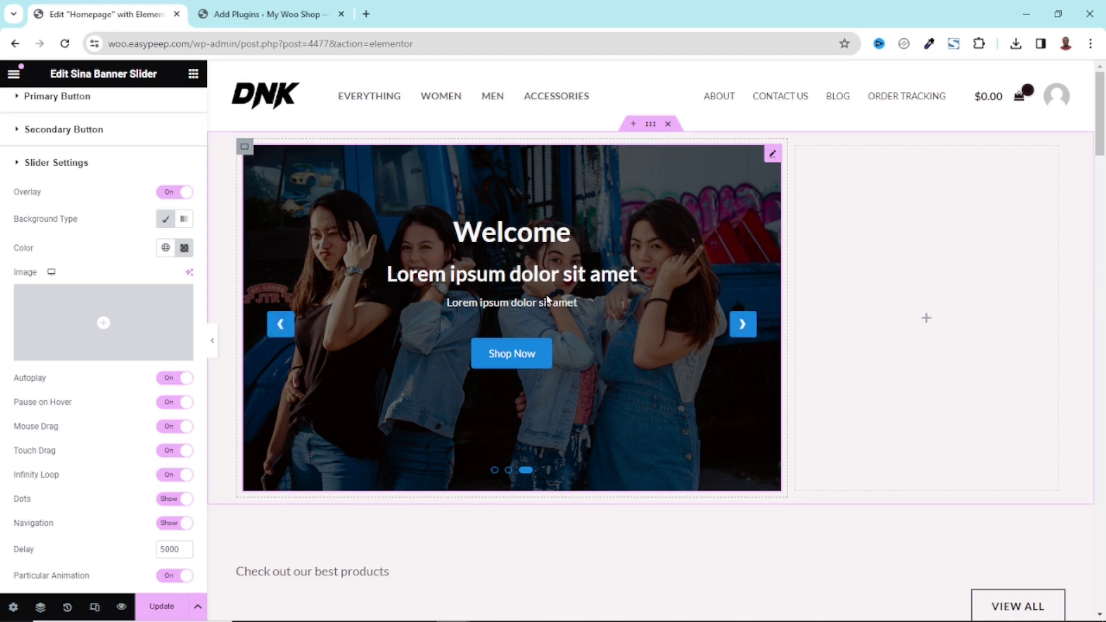
click(167, 192)
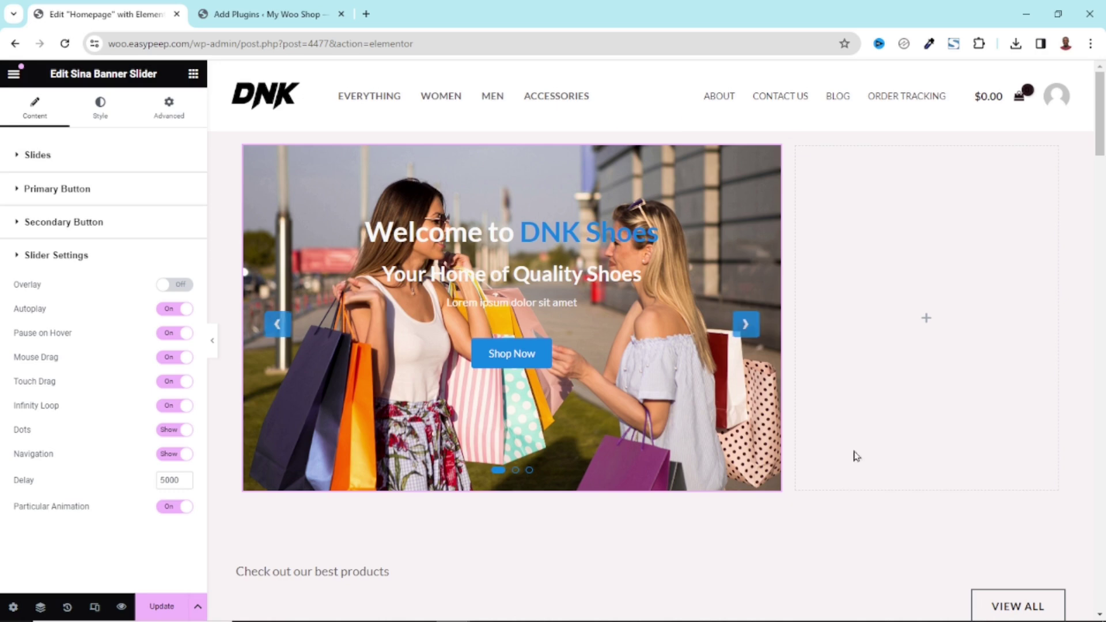
click(736, 336)
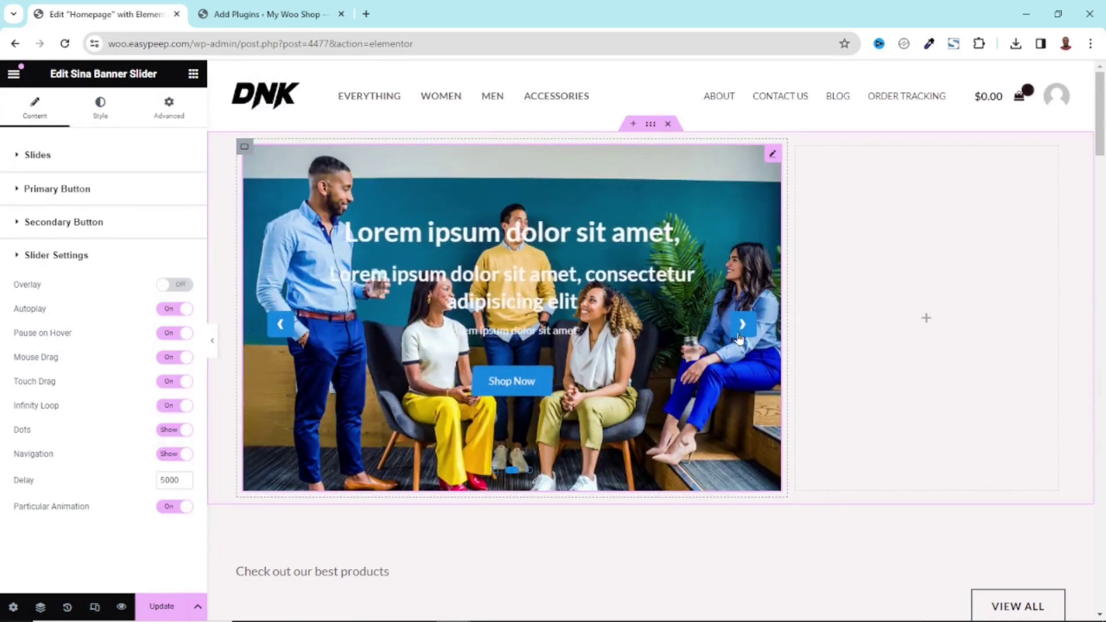
click(737, 337)
click(739, 338)
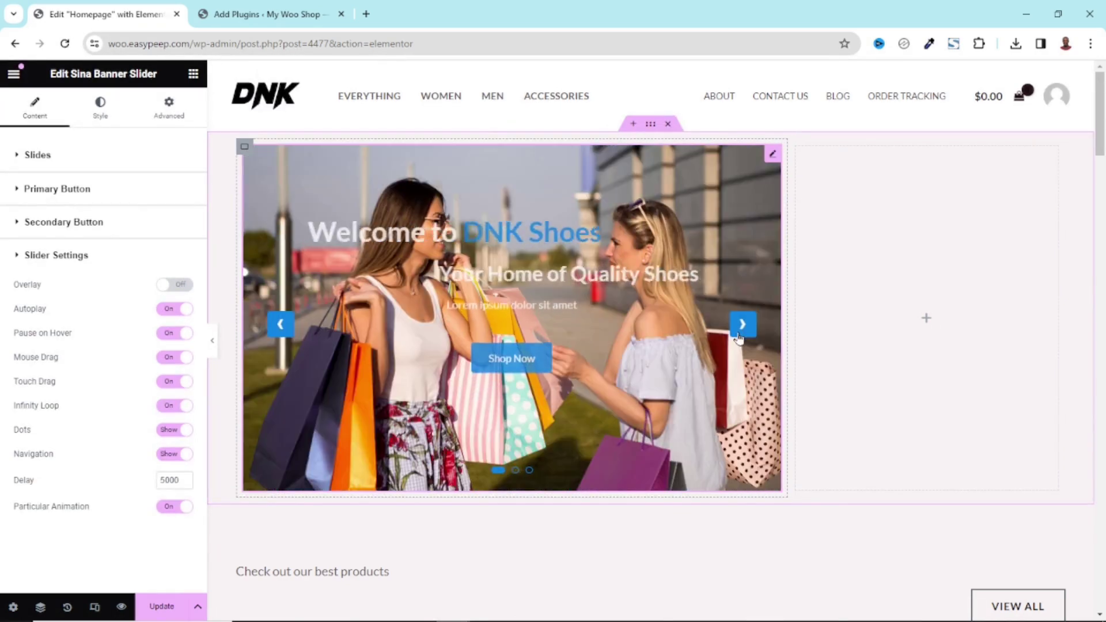
click(739, 337)
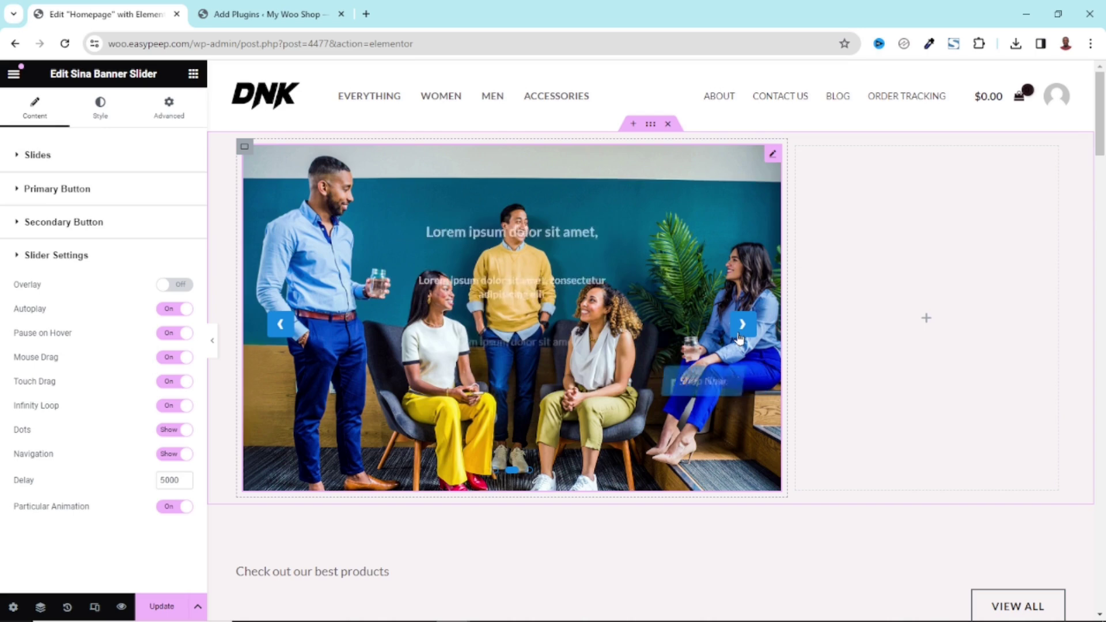
click(181, 286)
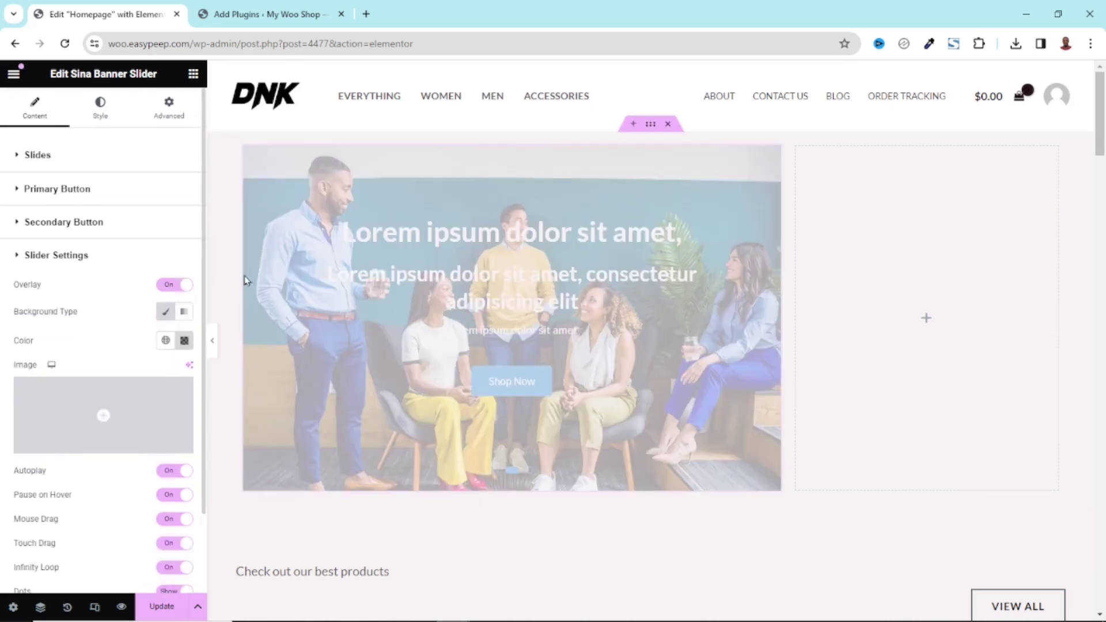
Examine the overlay's color options and the remaining slider settings.
click(183, 341)
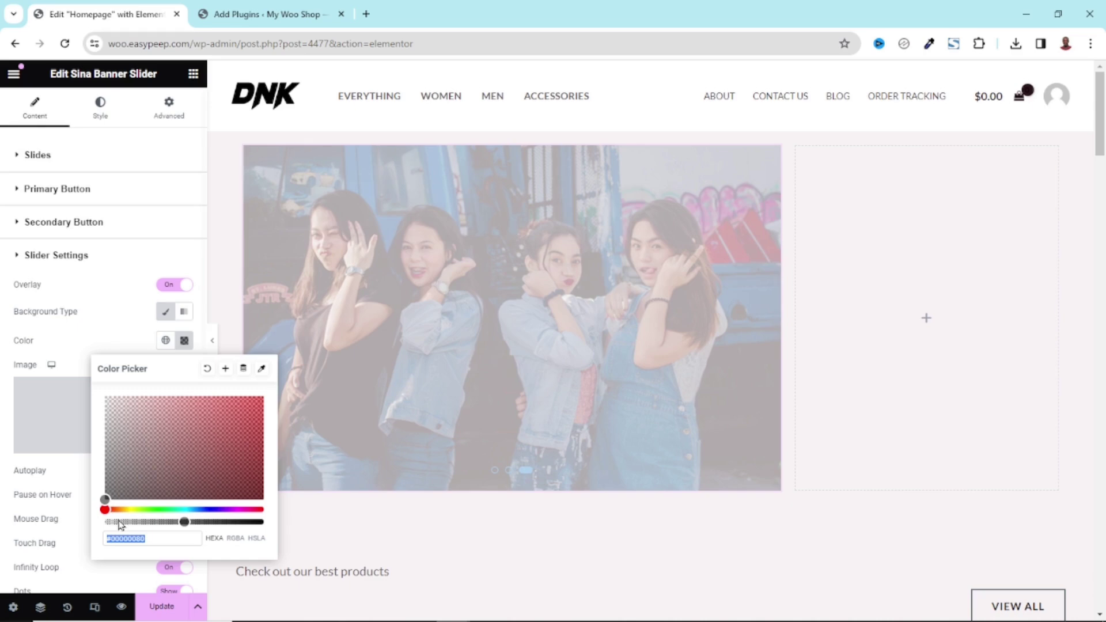
scroll(148, 535, down, 2)
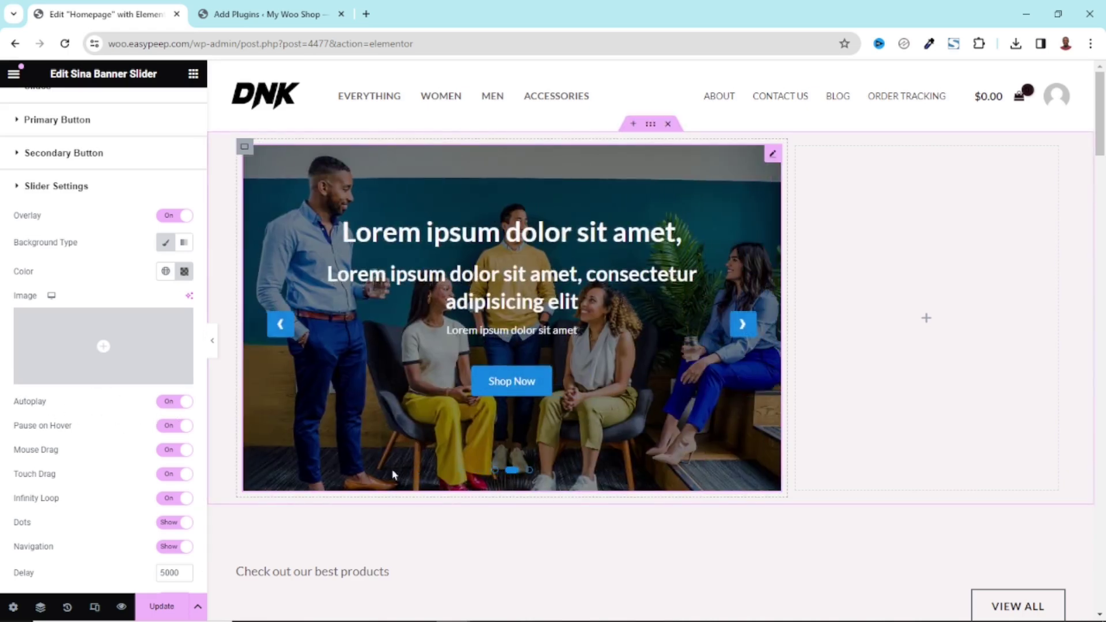
scroll(93, 441, down, 1)
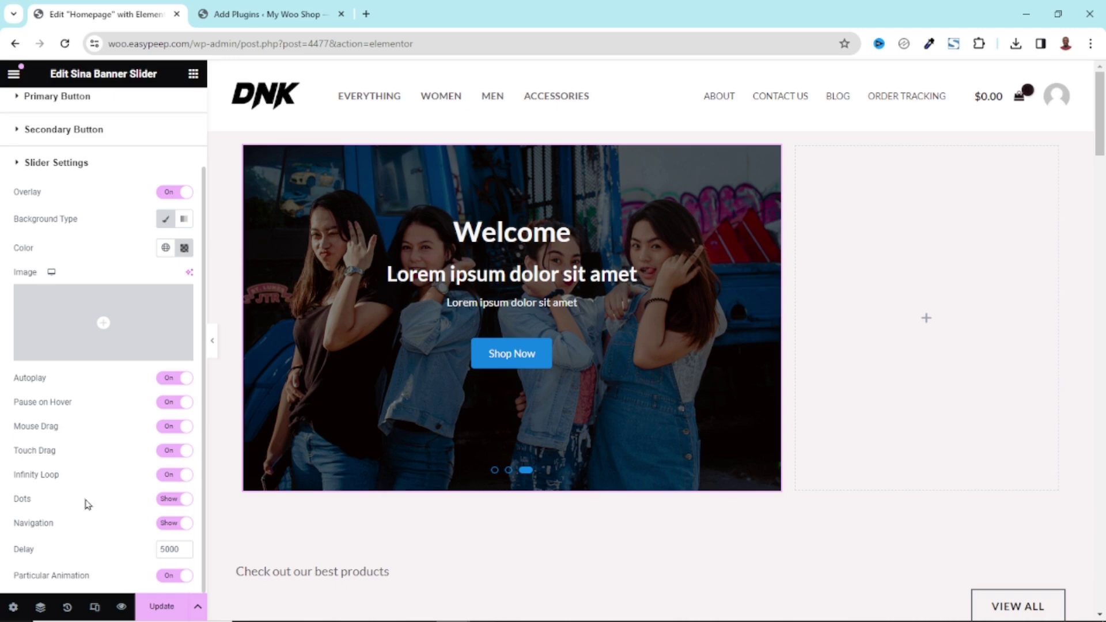
scroll(88, 525, up, 2)
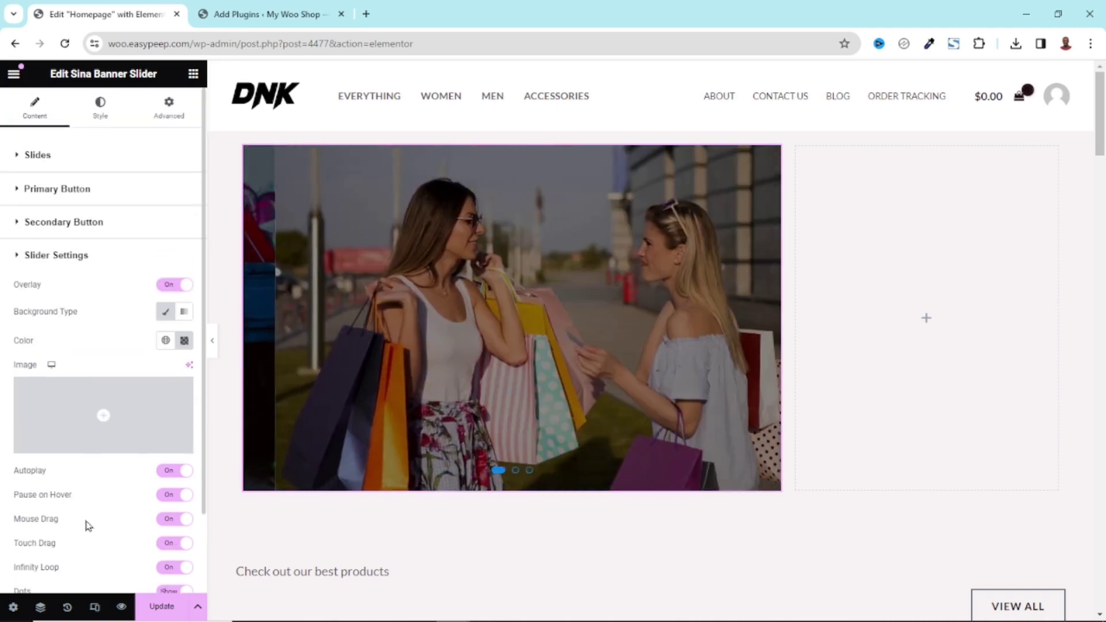
Open the slider's style settings and review the global color options for the title text.
click(101, 113)
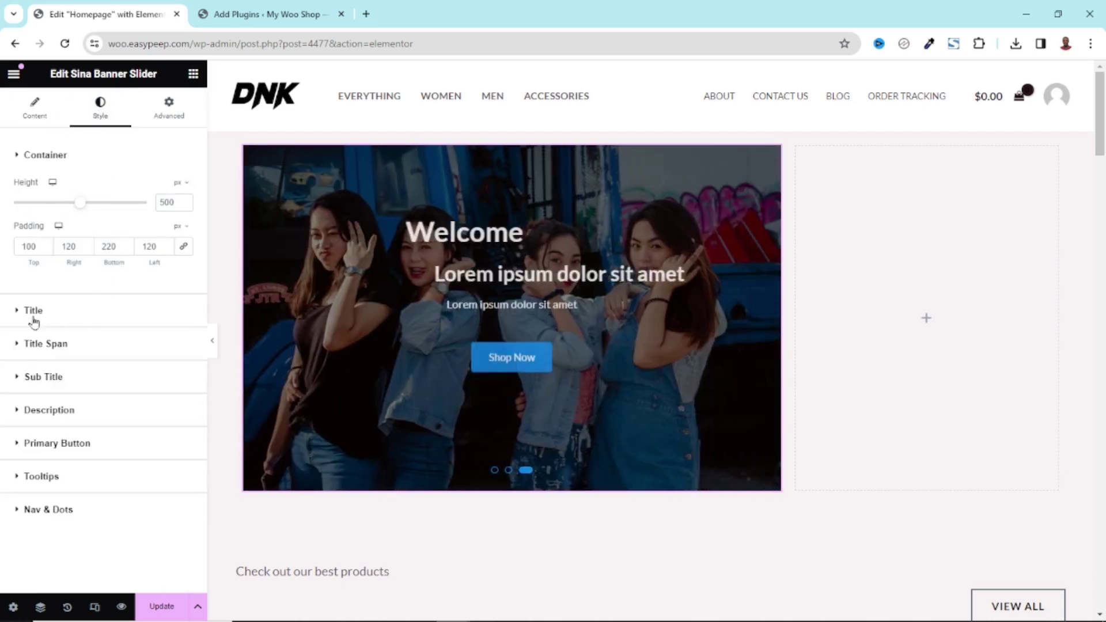
click(32, 311)
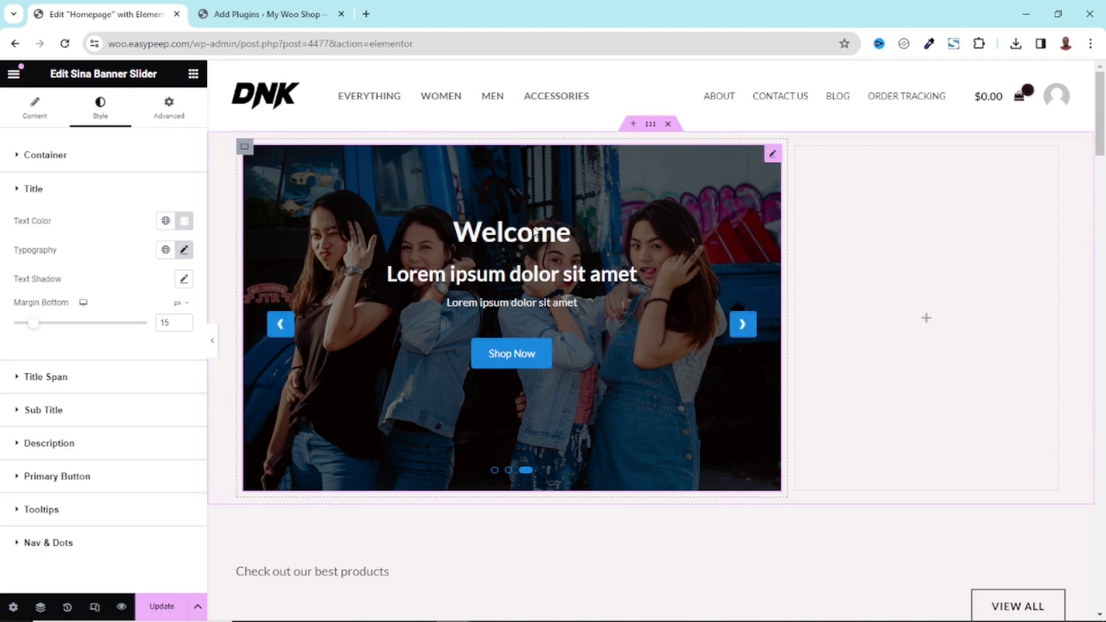
click(166, 220)
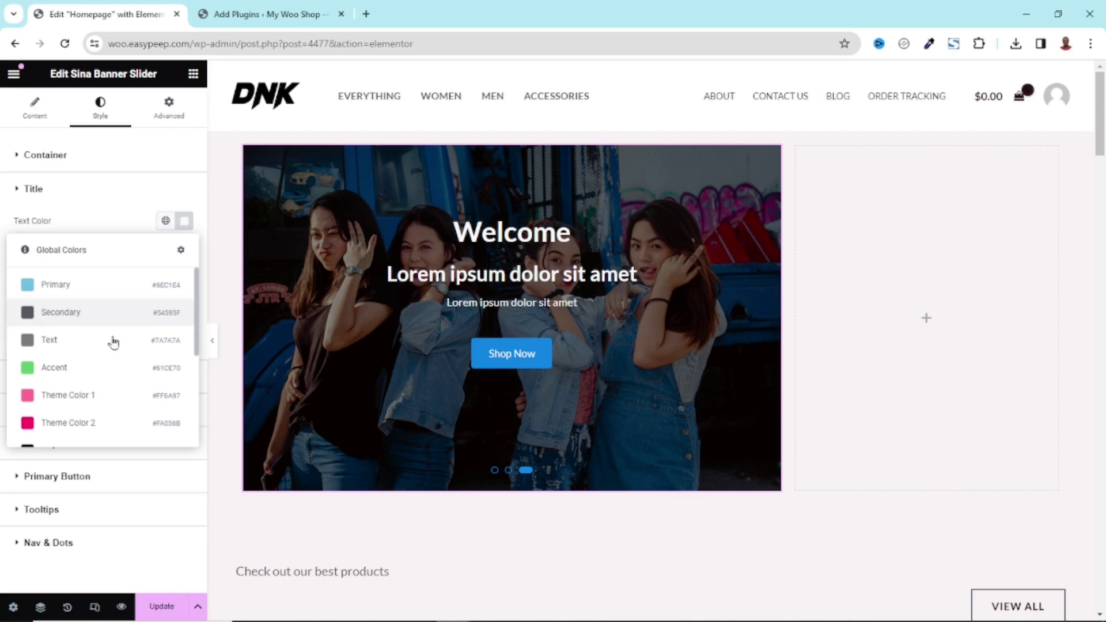
click(96, 211)
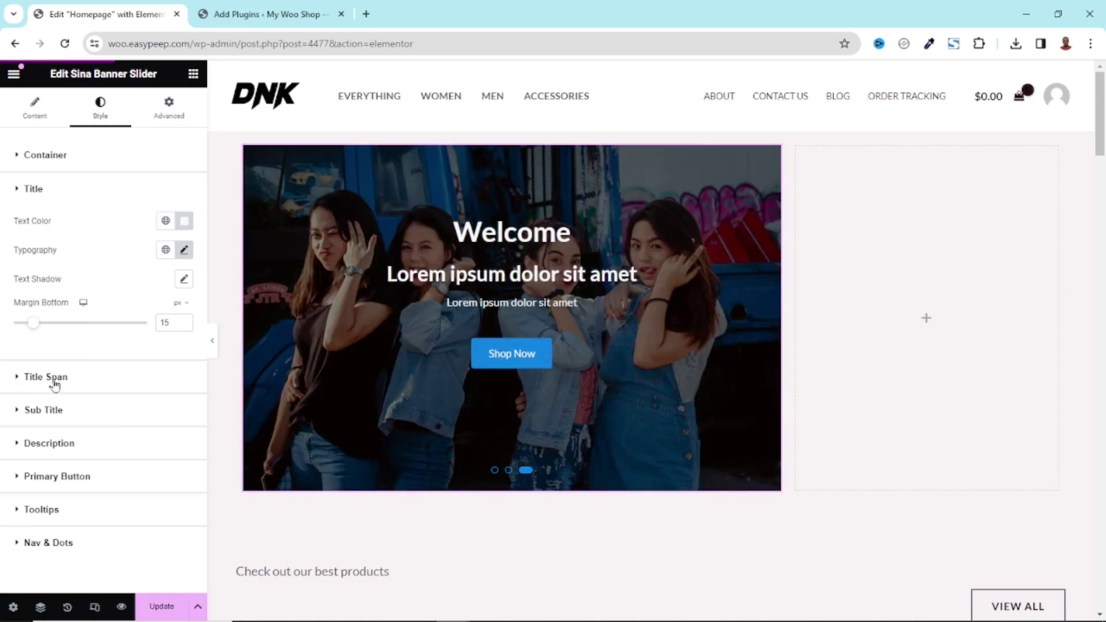
Set the title span's text color to the global Theme Color 2.
click(55, 382)
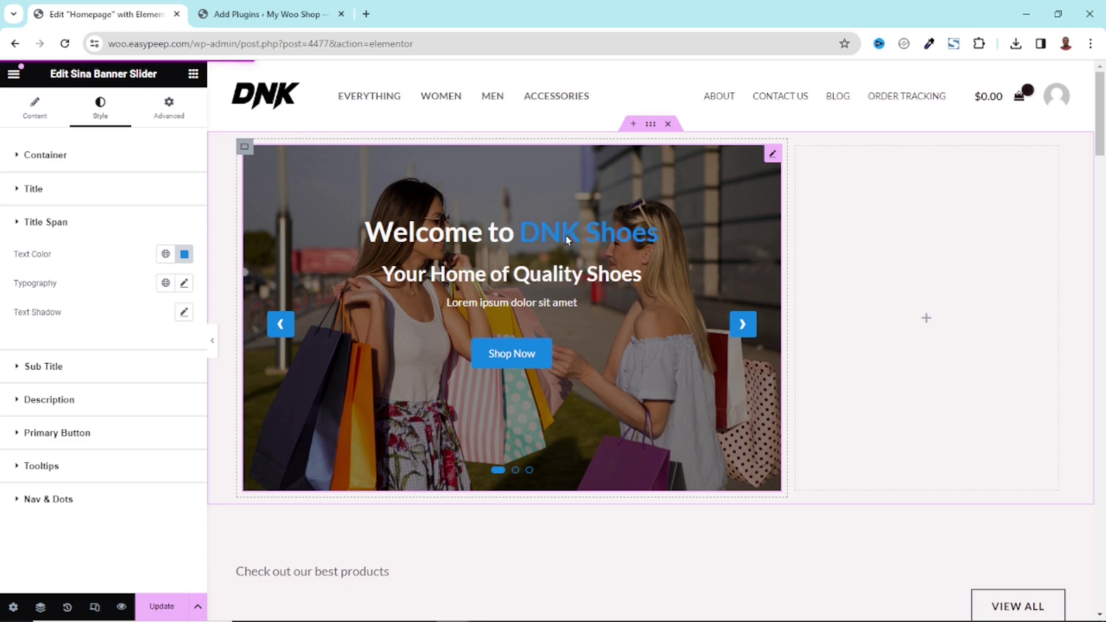
click(165, 254)
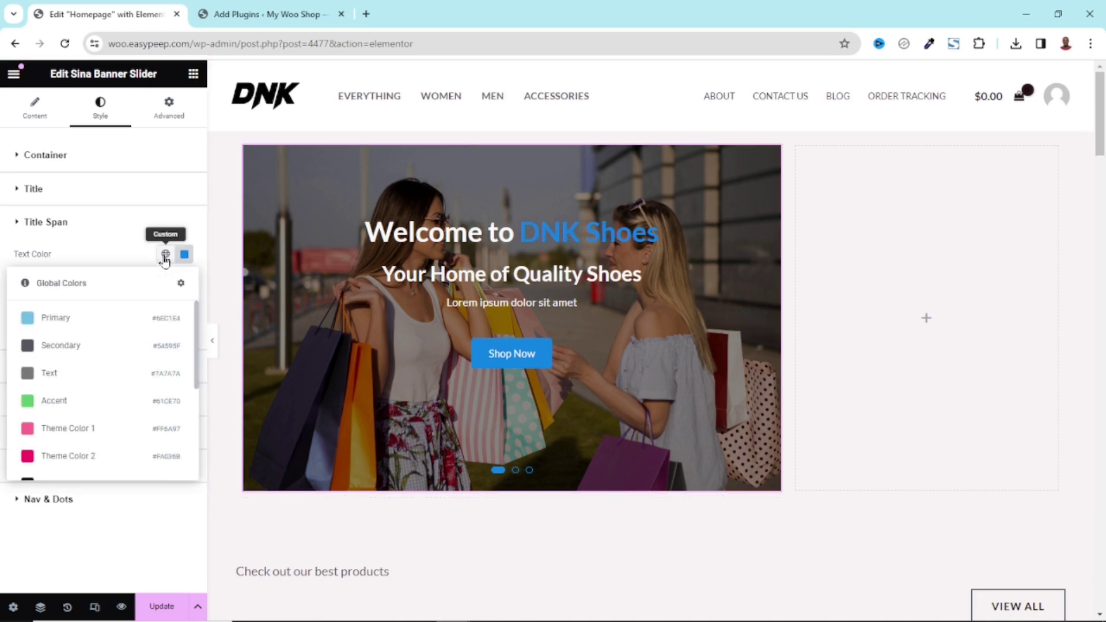
scroll(134, 339, down, 1)
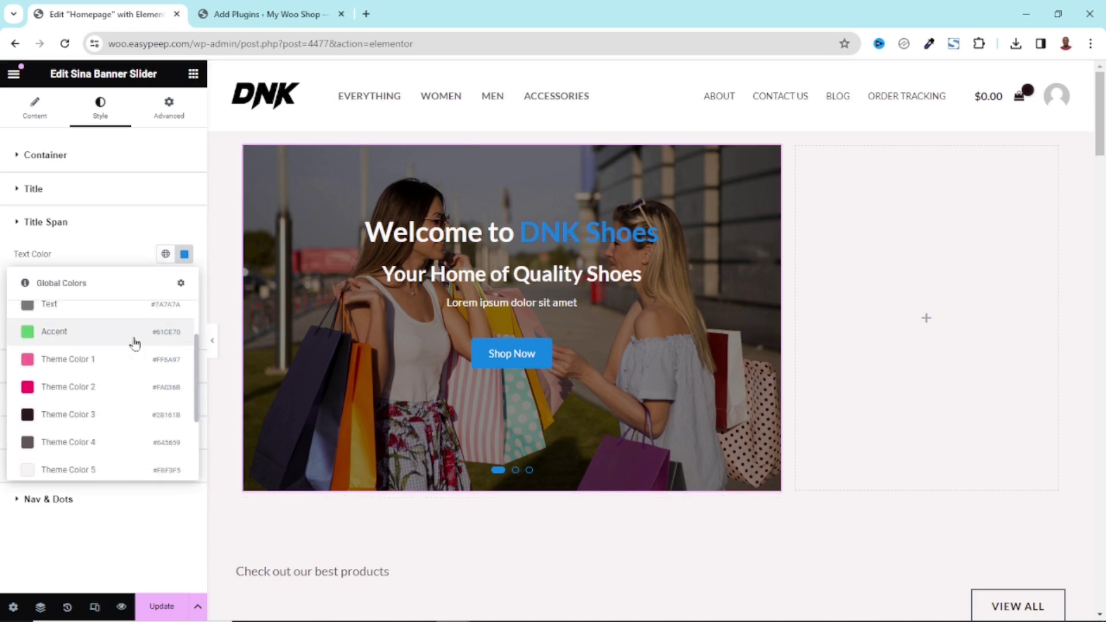
click(53, 387)
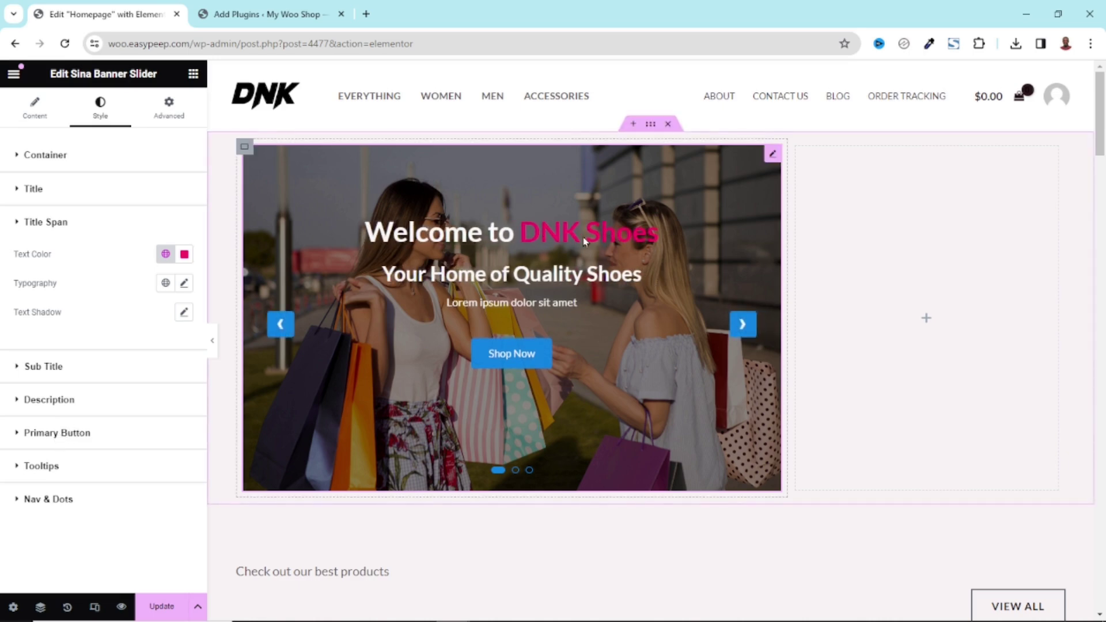
Set the primary button's normal background color to the global Theme Color 2.
click(114, 444)
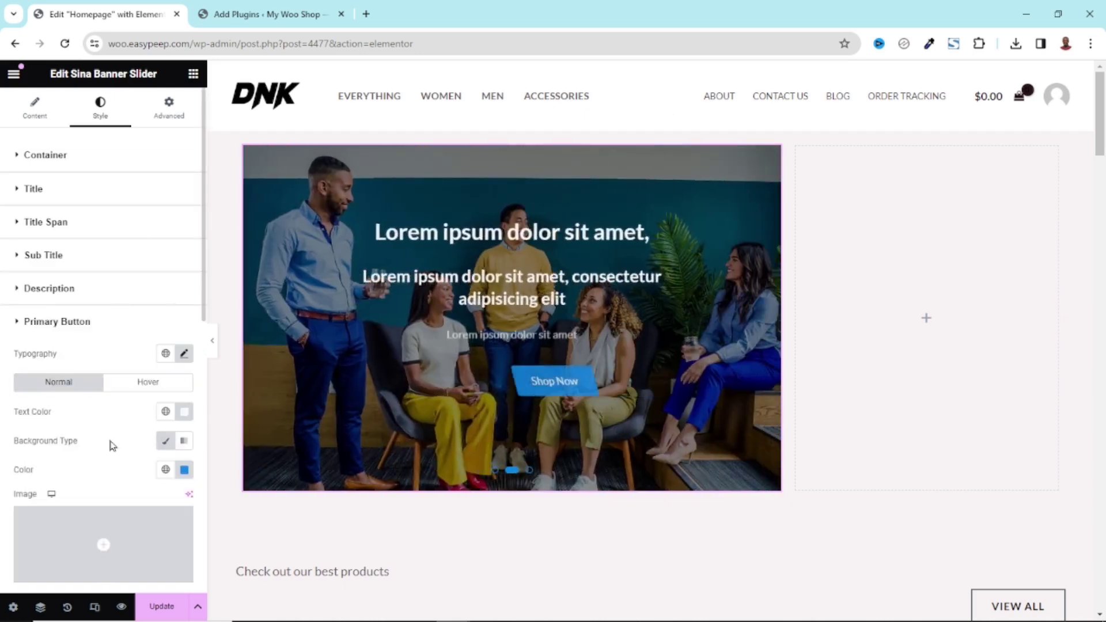
scroll(109, 444, down, 4)
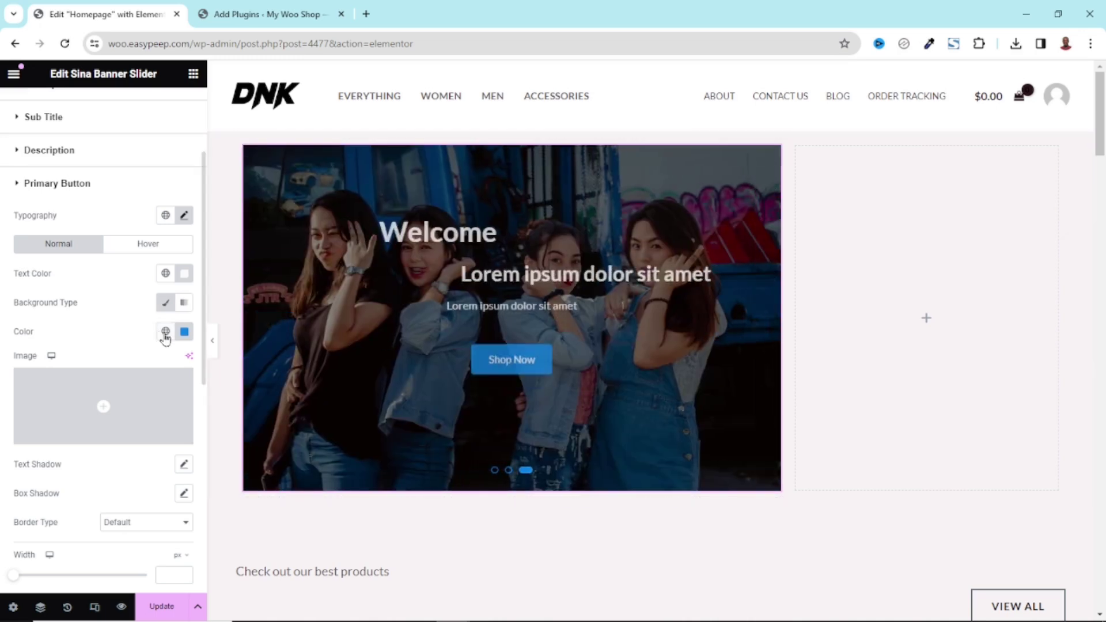
click(164, 333)
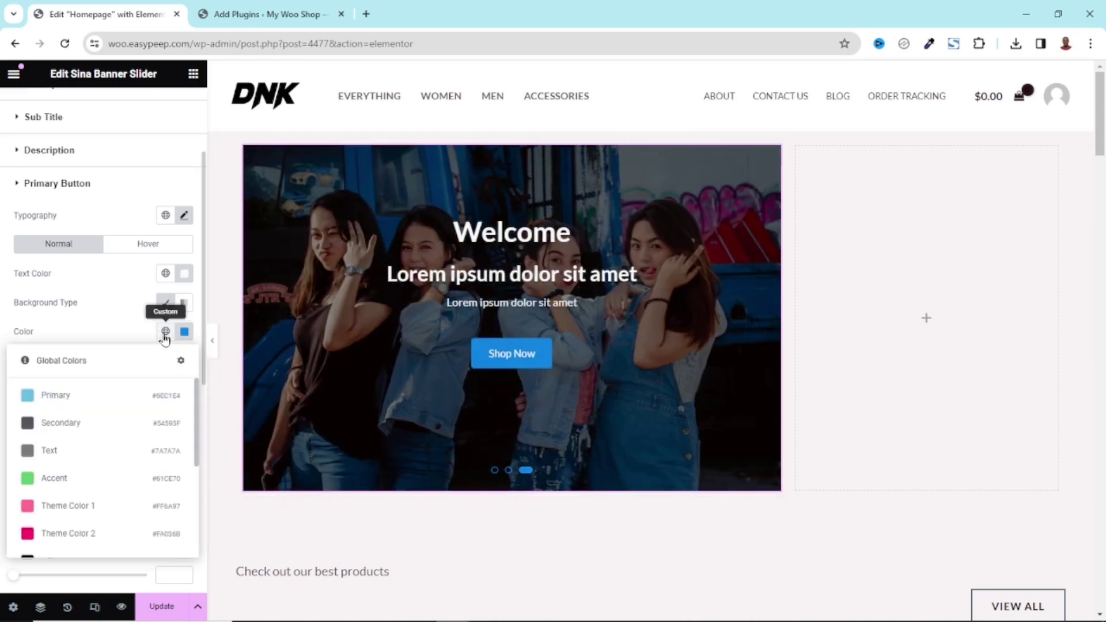
click(64, 536)
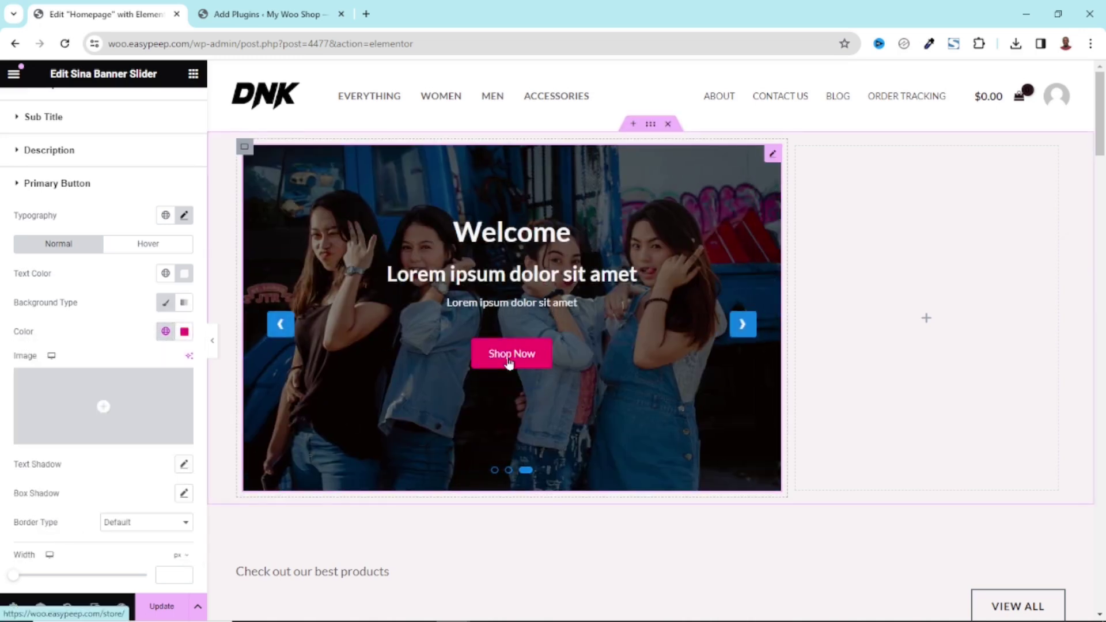
Set the primary button's hover background to the classic type with the global Theme Color 1.
click(153, 246)
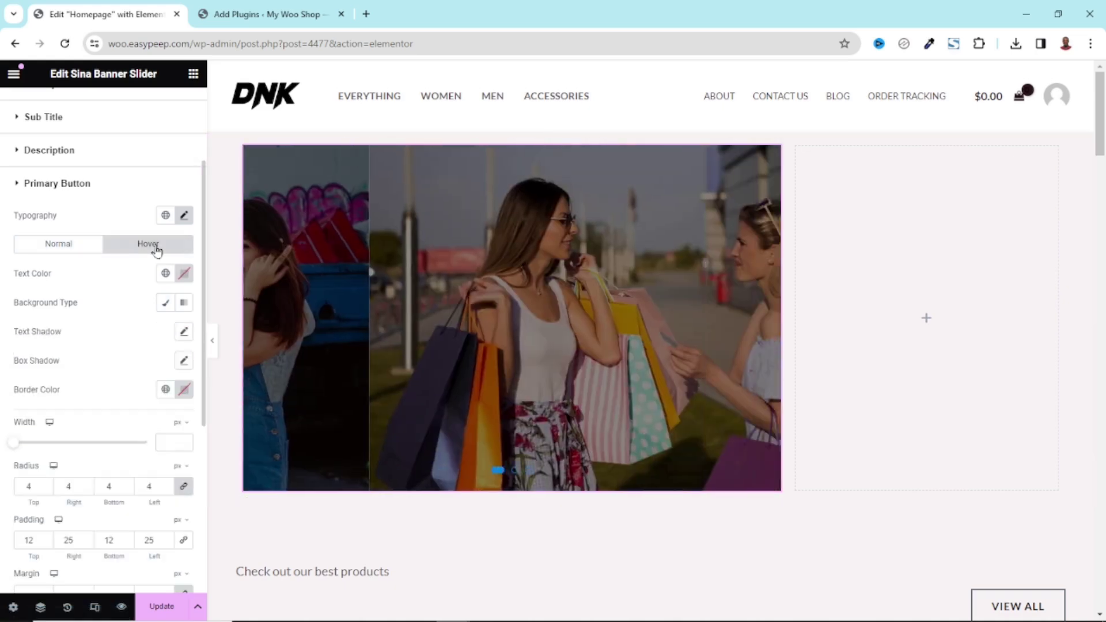
click(165, 304)
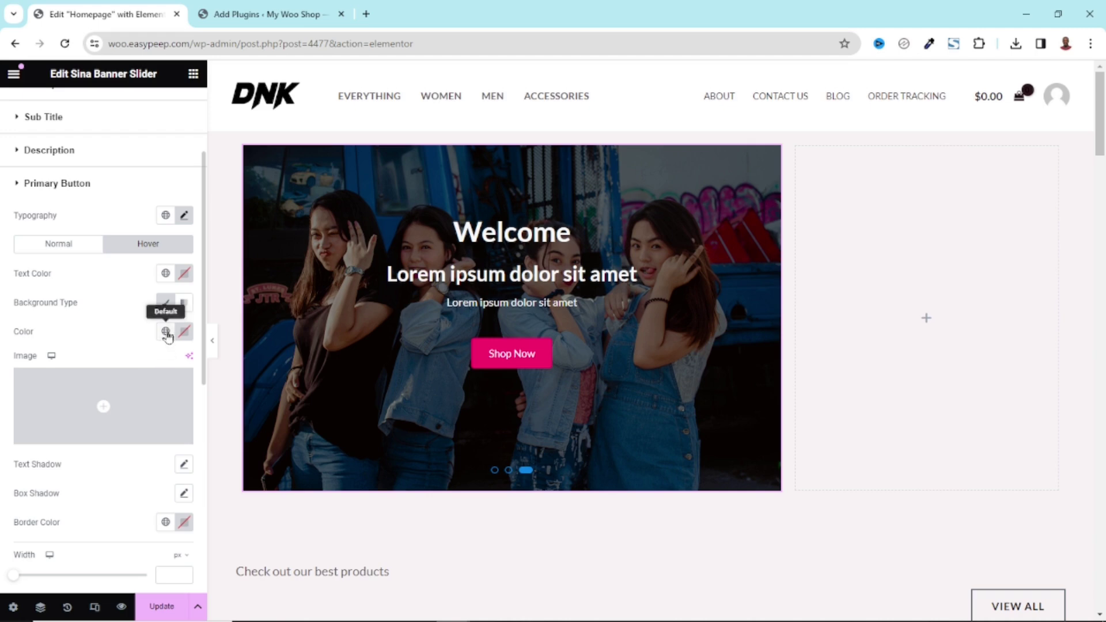
click(167, 334)
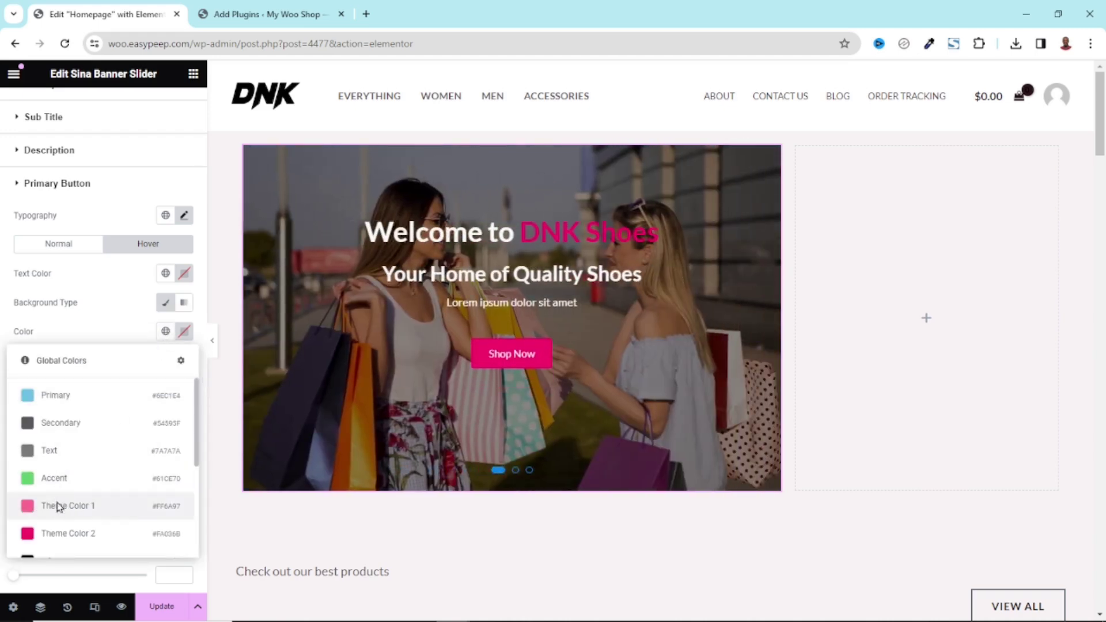
click(58, 506)
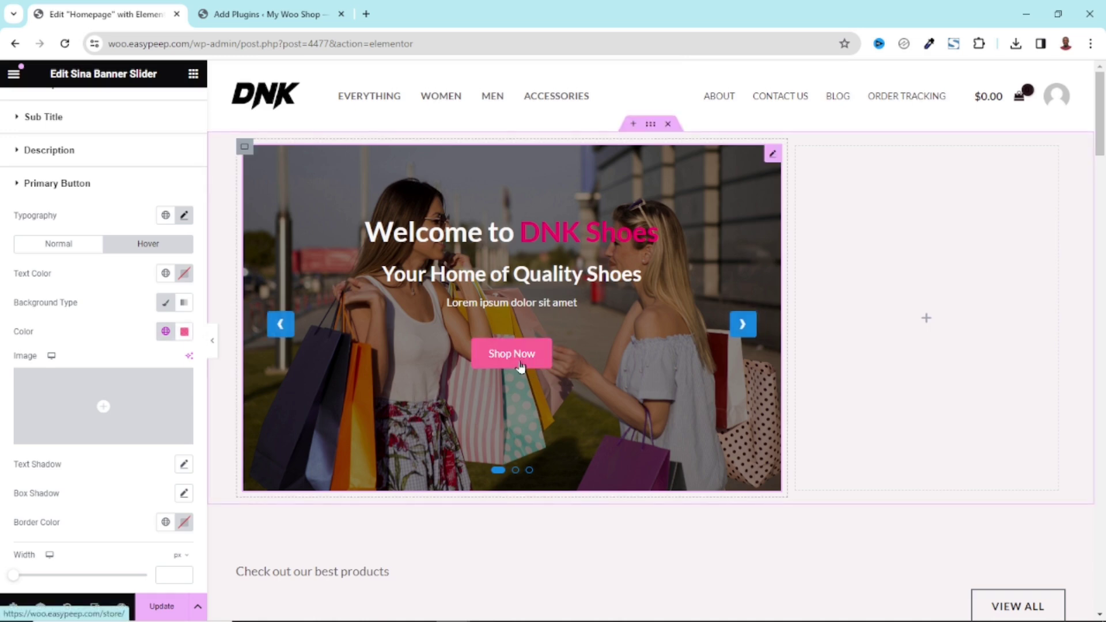
click(520, 366)
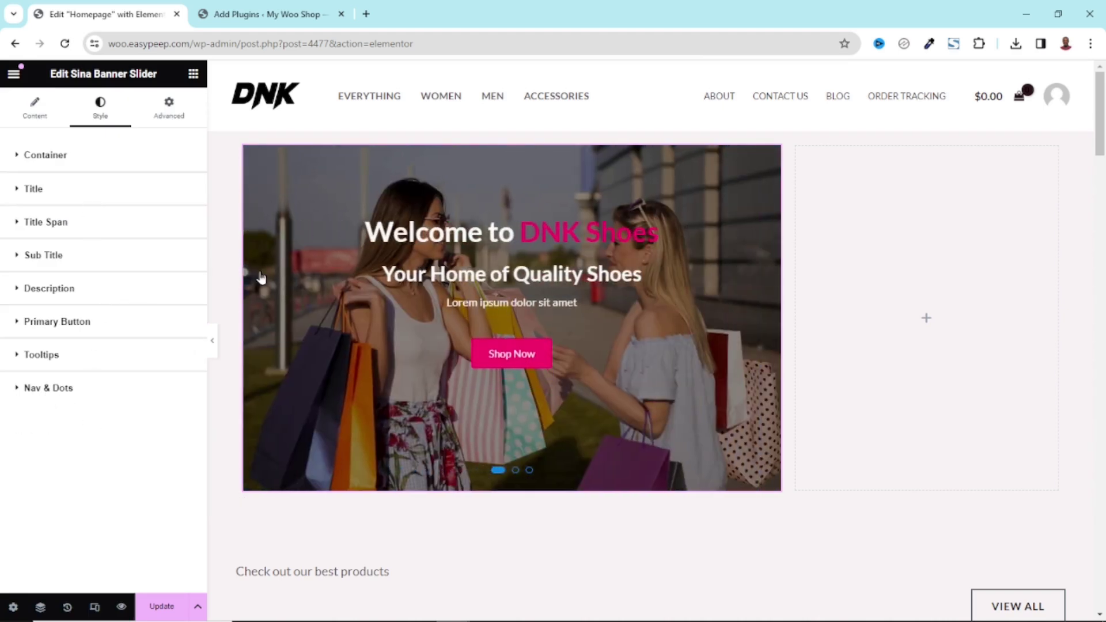
Set both the slider's dots color and the navigation arrows' normal background color to the global Theme Color 1.
click(263, 319)
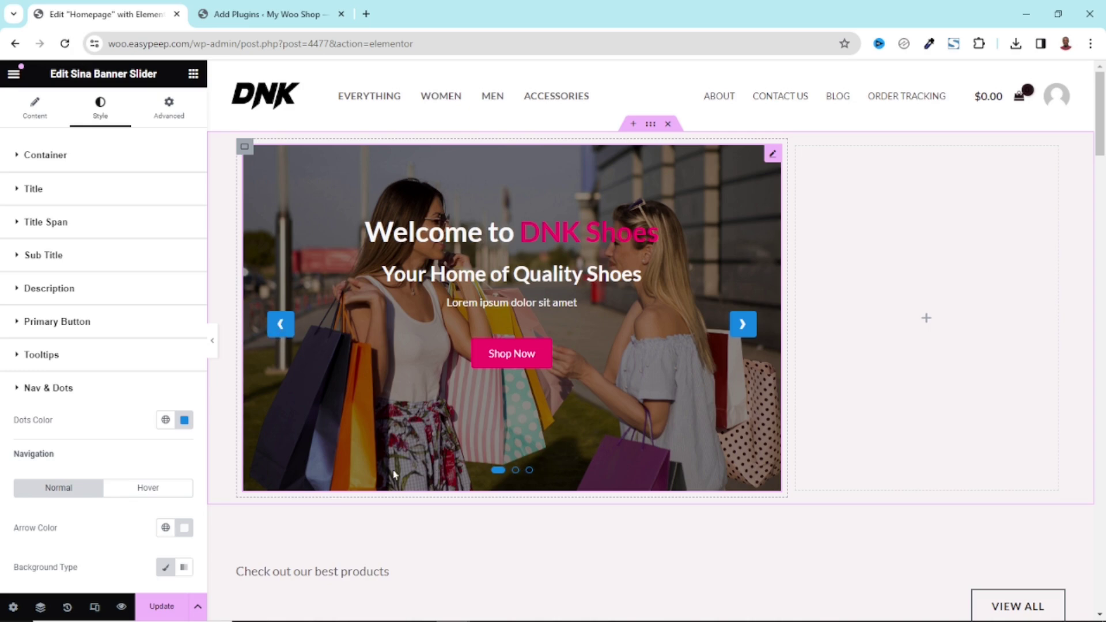
scroll(85, 462, down, 1)
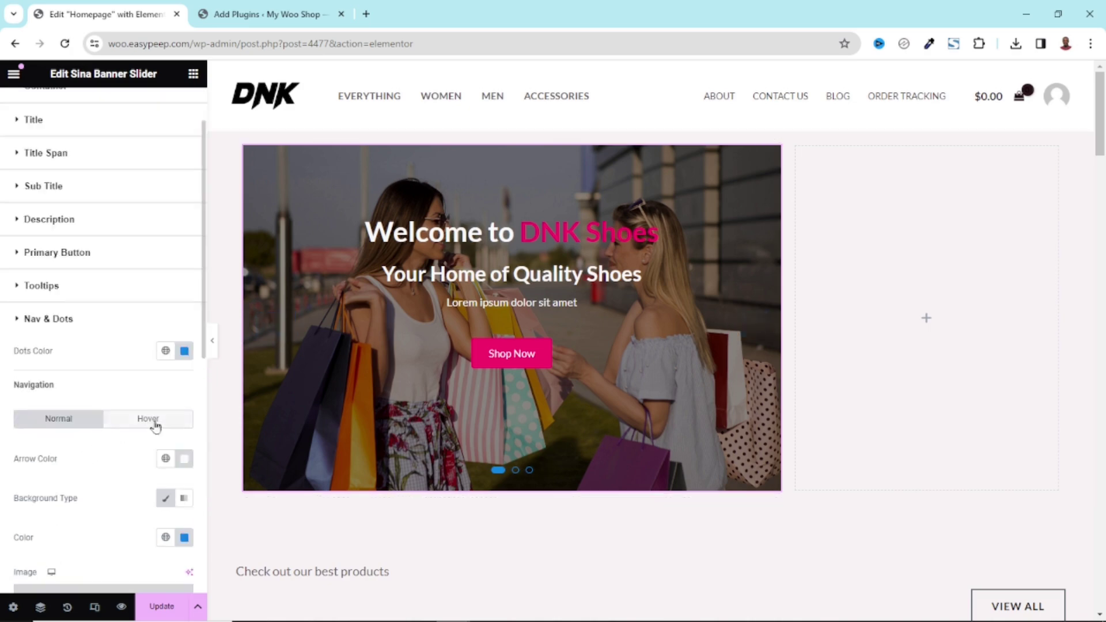
click(516, 469)
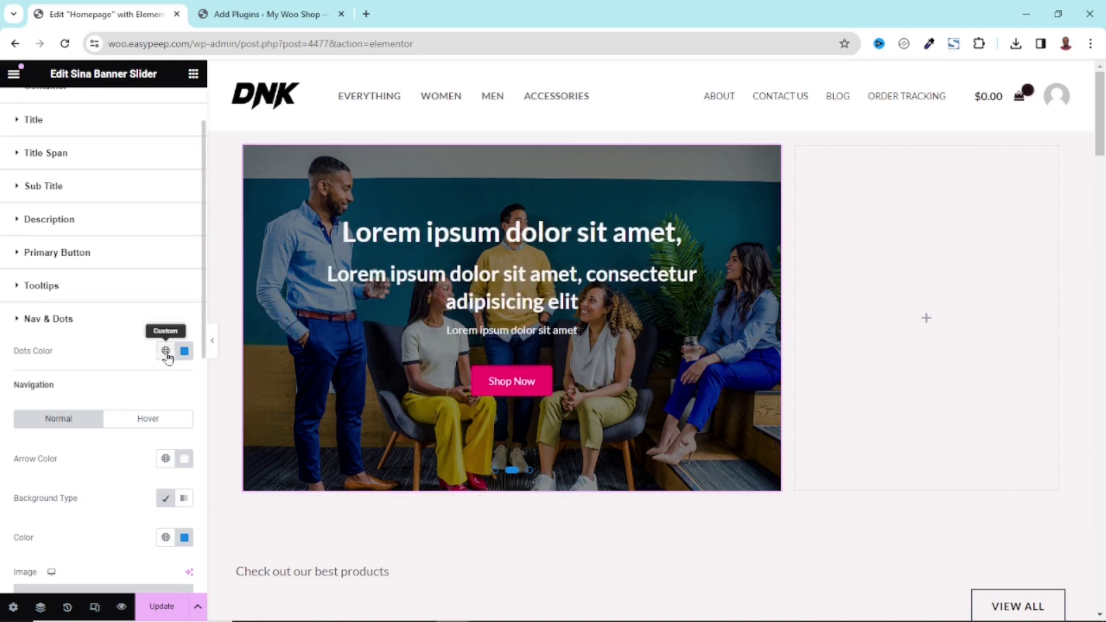
click(165, 352)
click(70, 525)
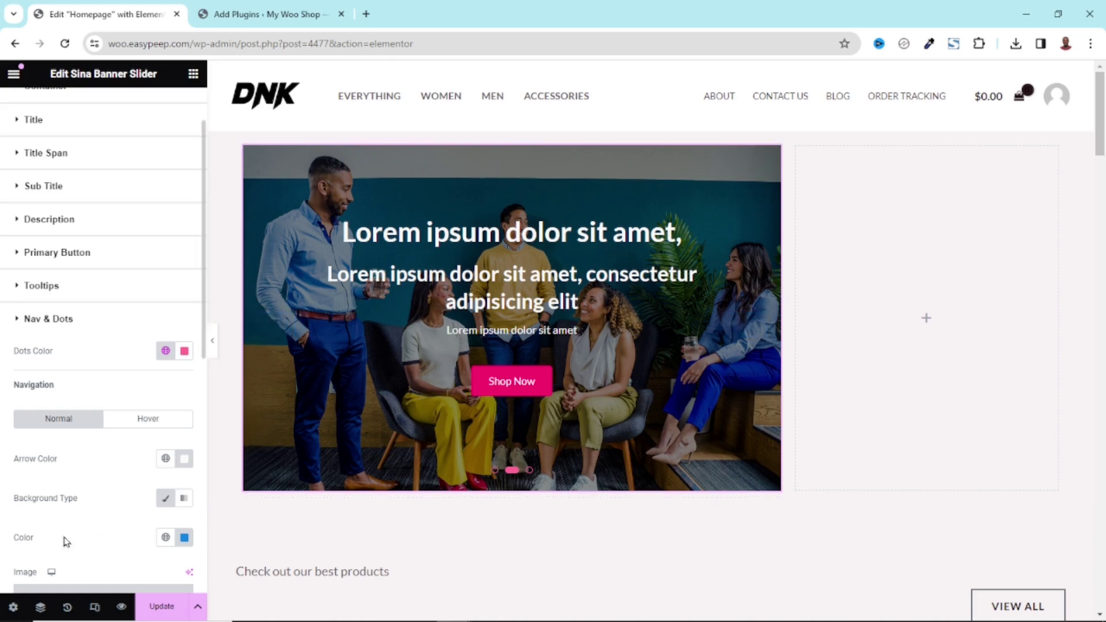
click(165, 537)
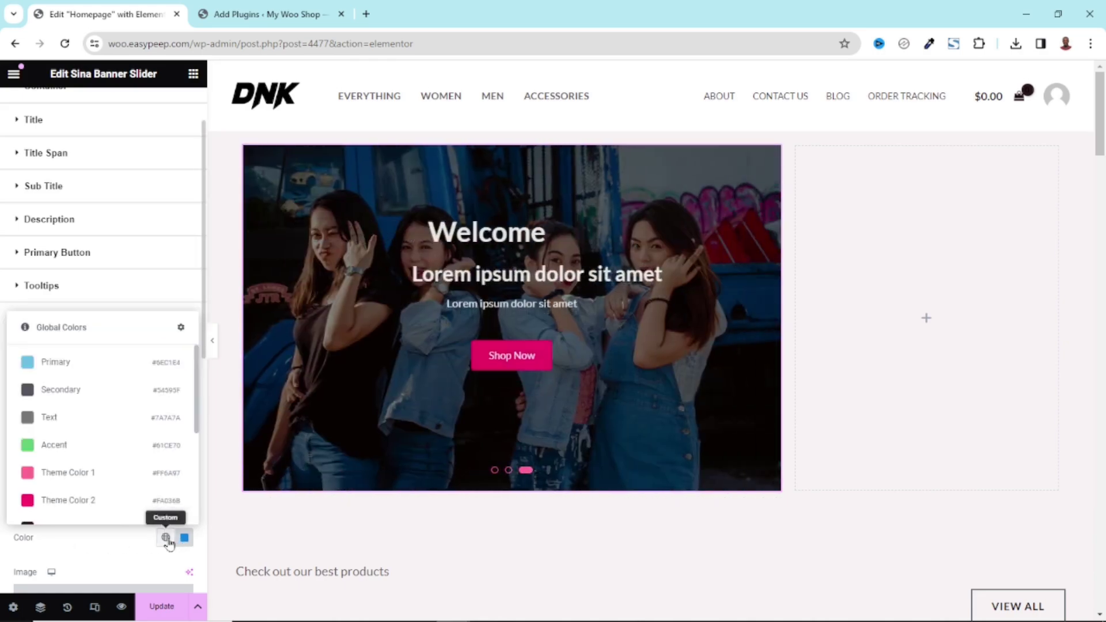
click(58, 476)
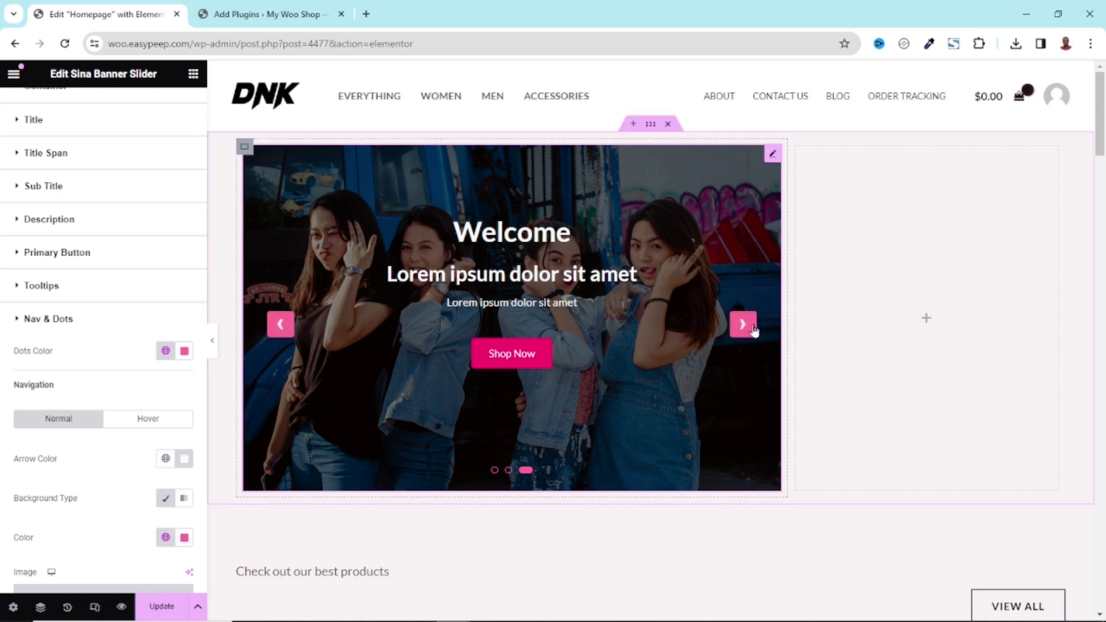
Update the homepage, open a preview of the changes, and close the Add Plugins page.
click(747, 329)
click(744, 333)
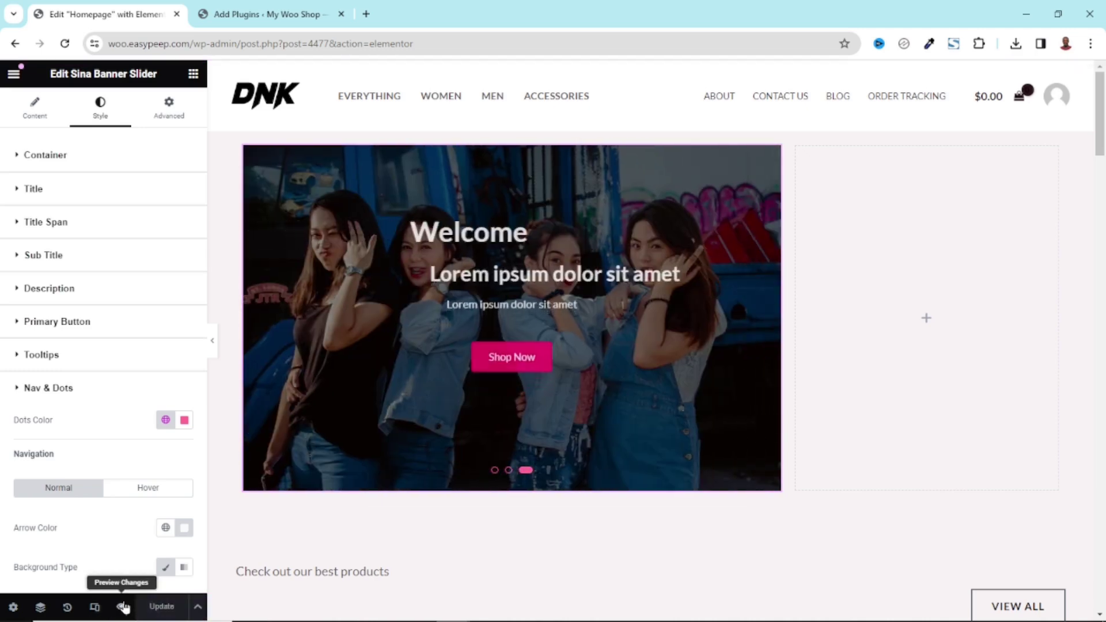
click(122, 606)
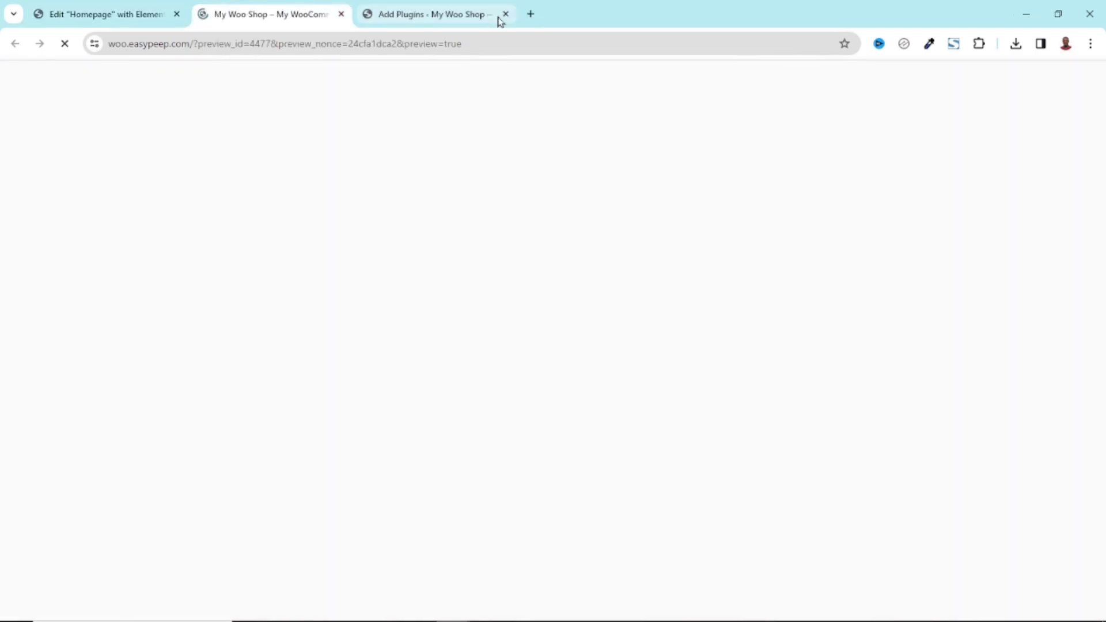
click(505, 15)
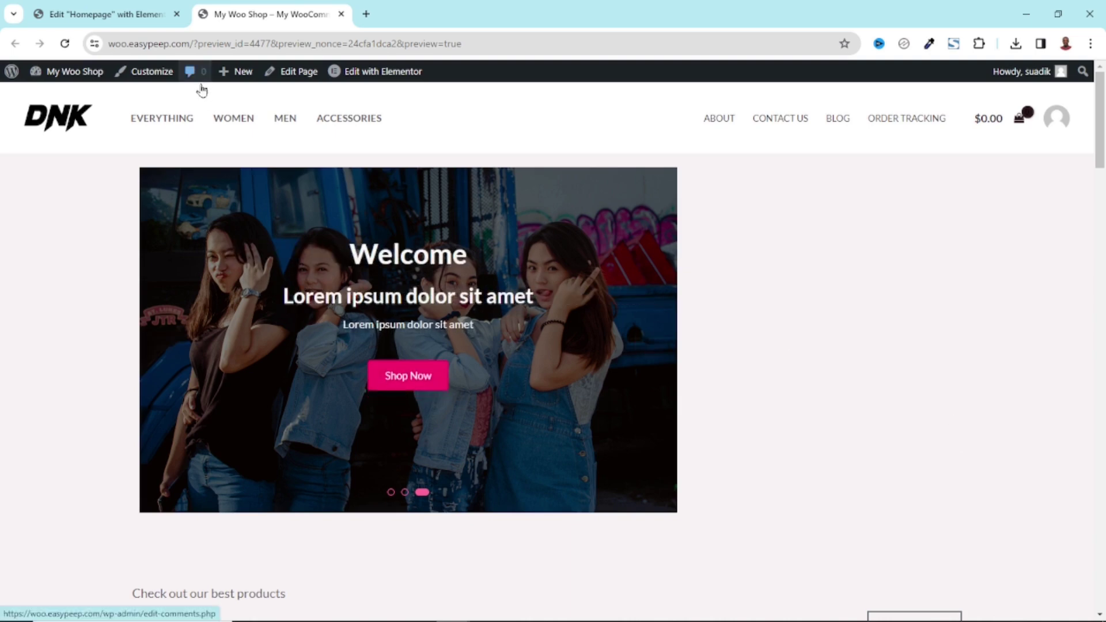
Back in the homepage editor, add a Sina Banner Slider to the empty column beside the first slider and delete its second slide.
click(75, 12)
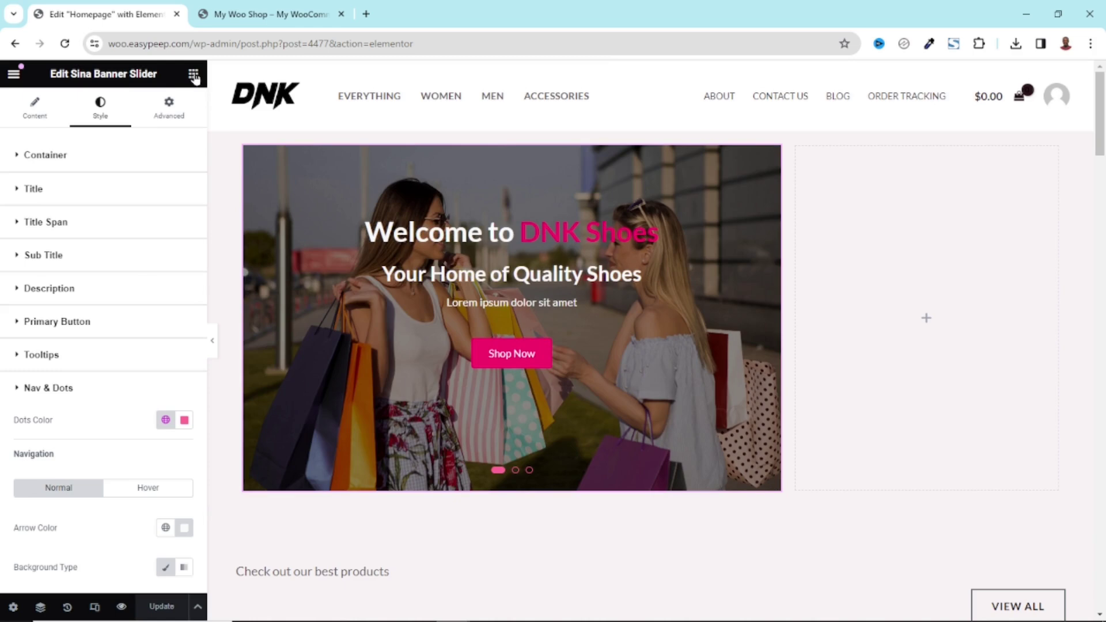
click(194, 75)
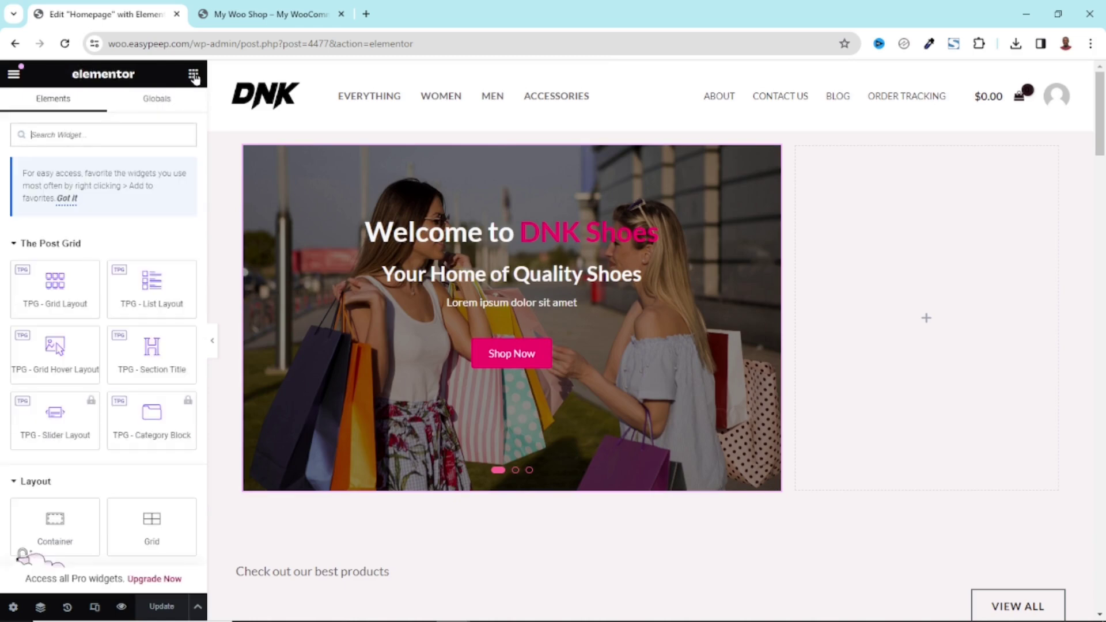
text(slider)
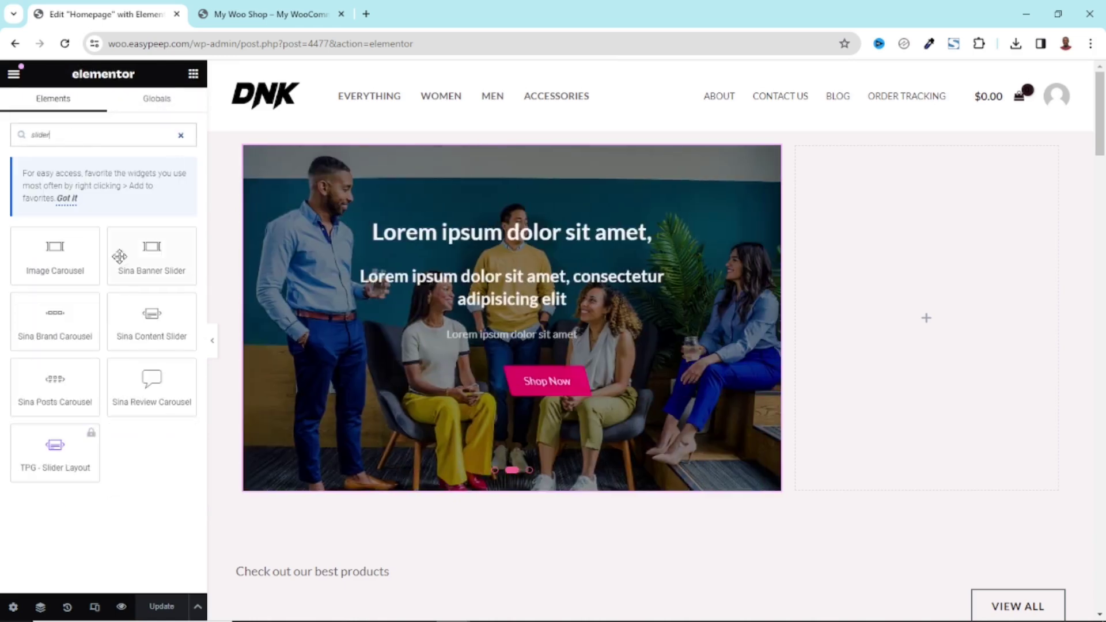
drag(143, 249, 941, 308)
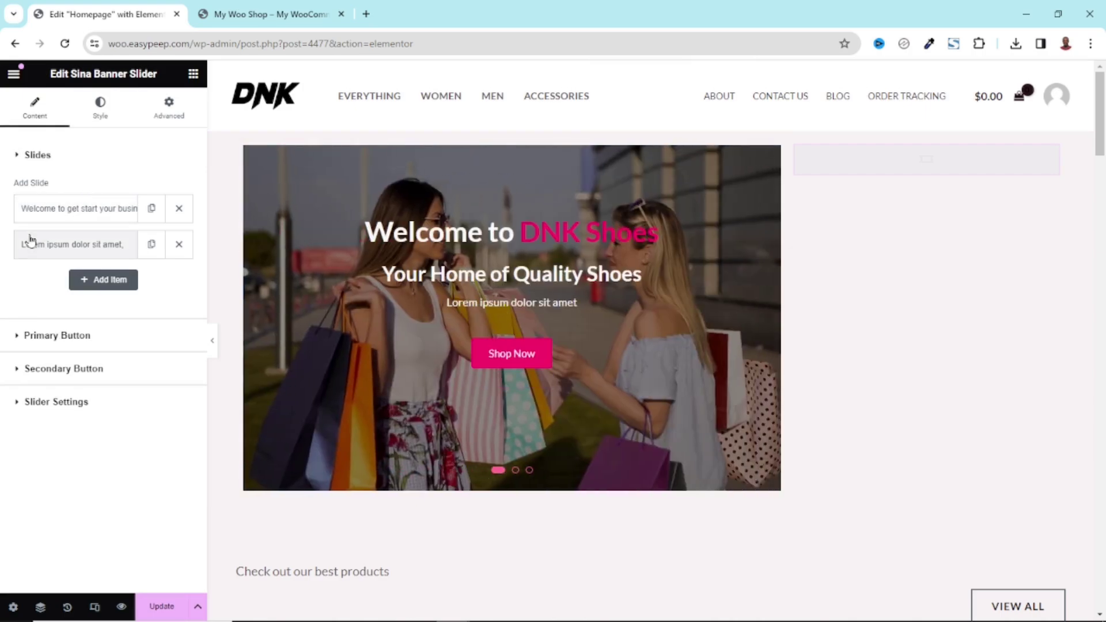
click(179, 245)
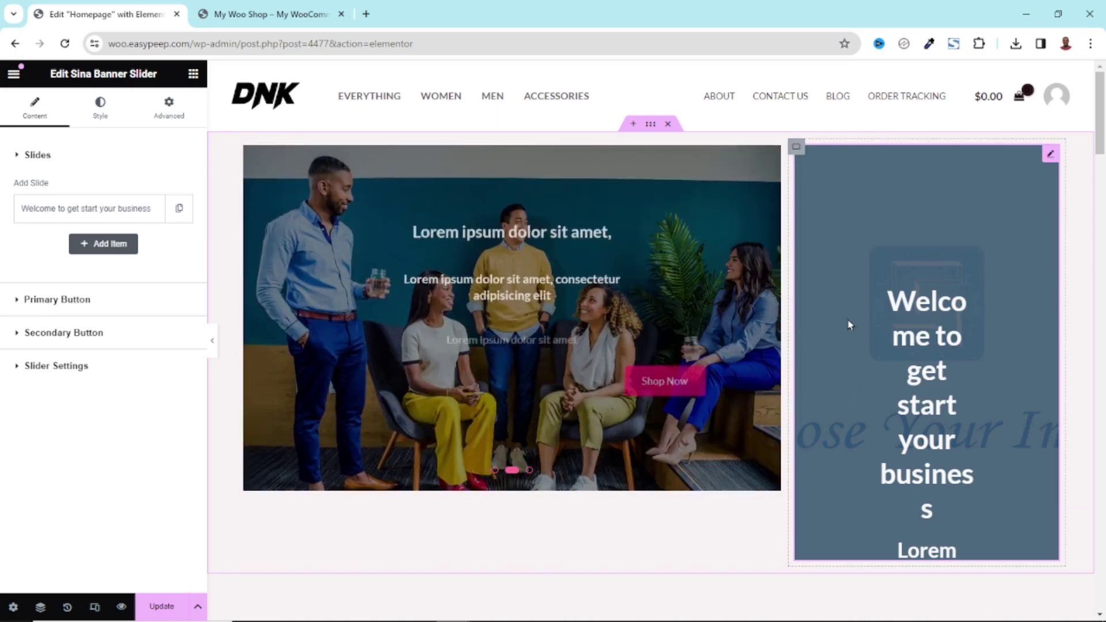
Label the new slider's primary button "Shop Now", link it to the store page, and clear the secondary button's label.
click(57, 300)
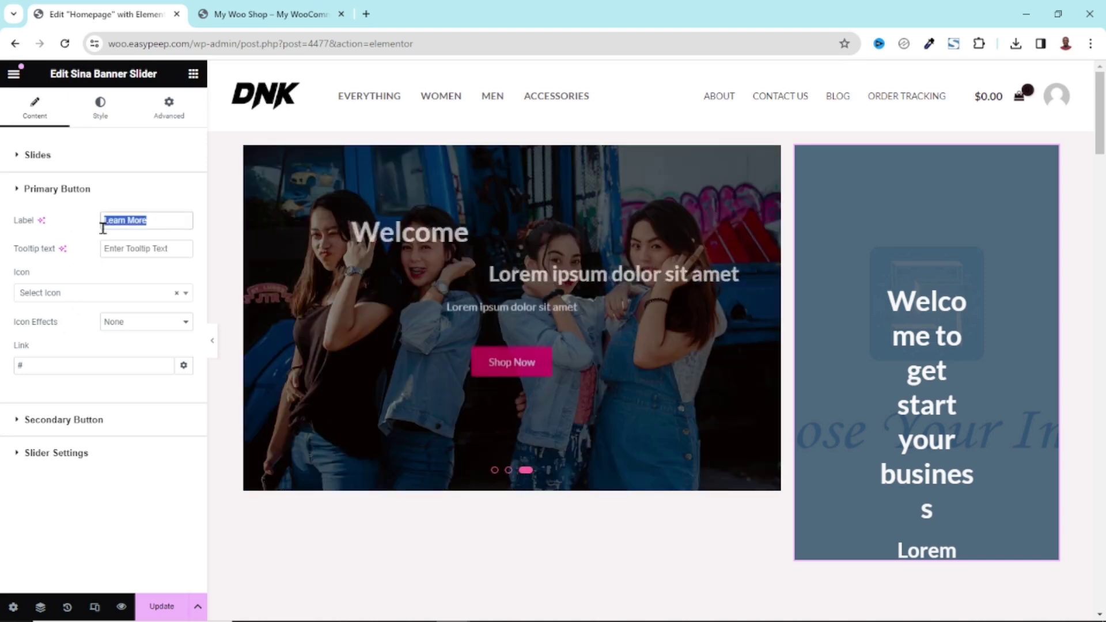
text(Shop Now)
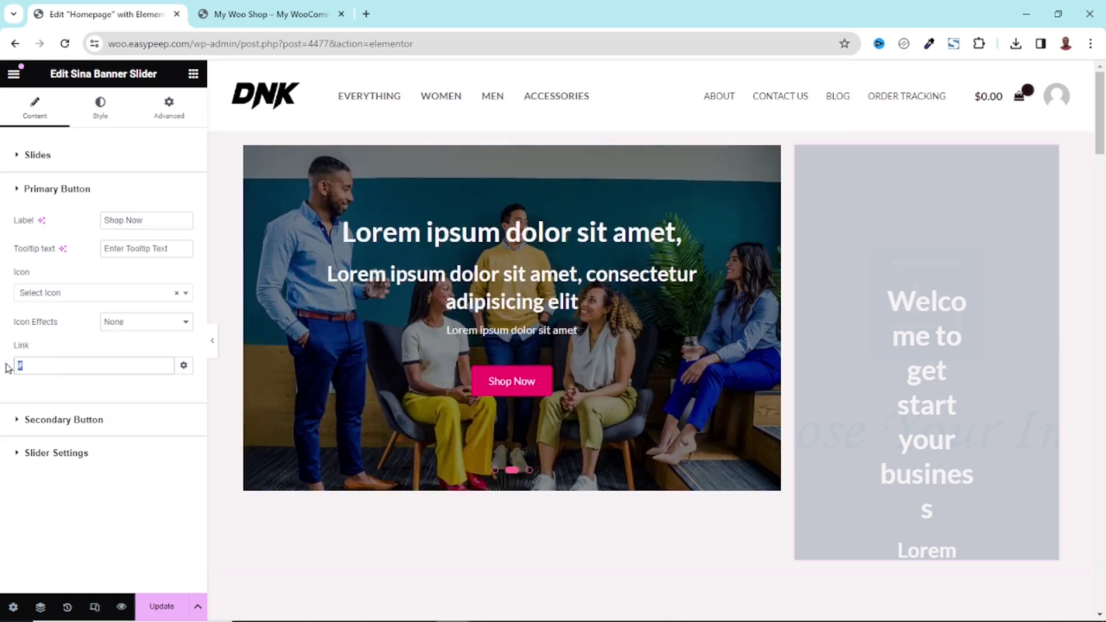
text(store)
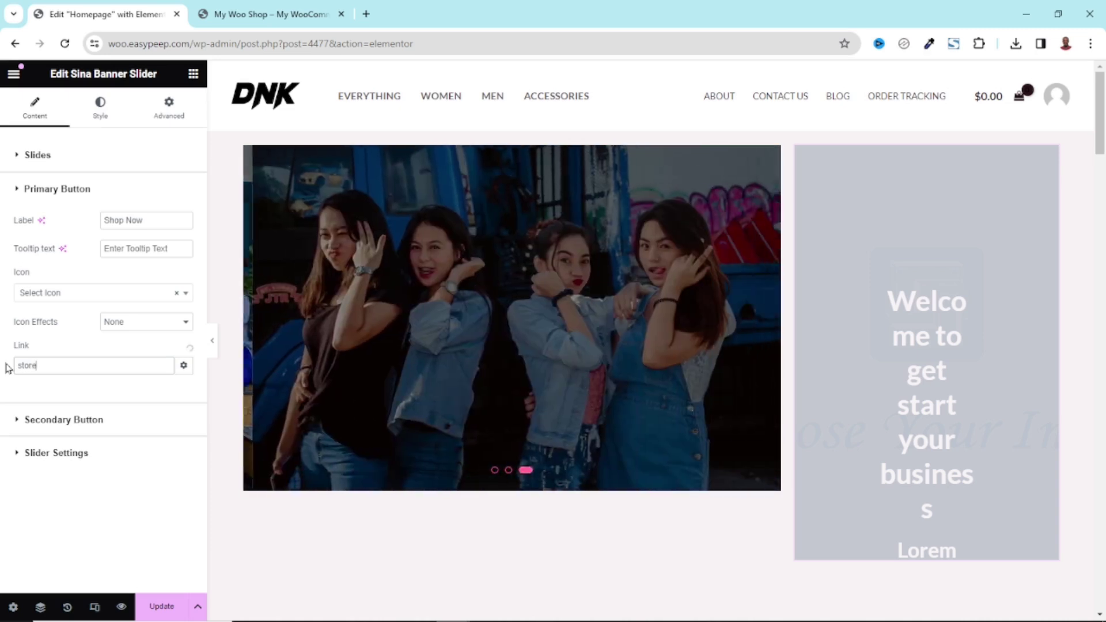
click(42, 389)
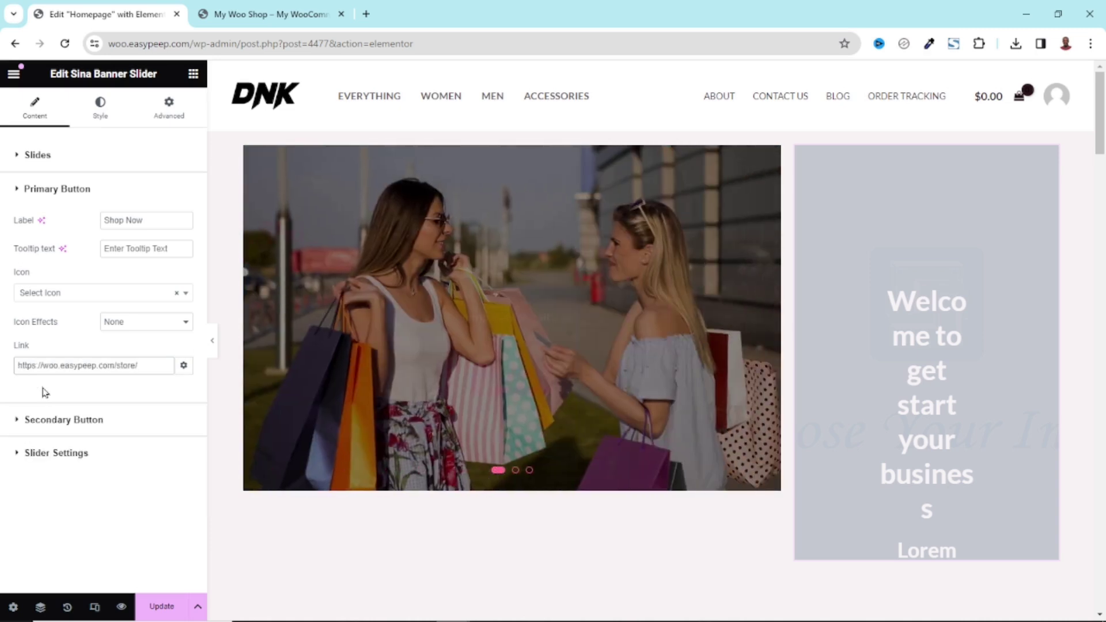
click(58, 421)
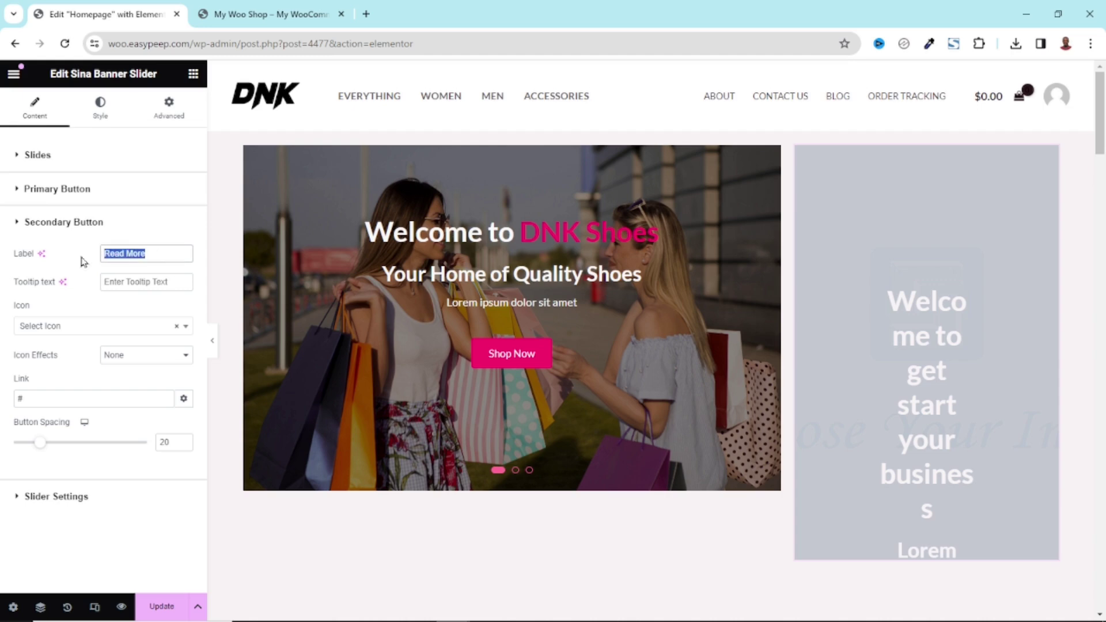
key(BackSpace)
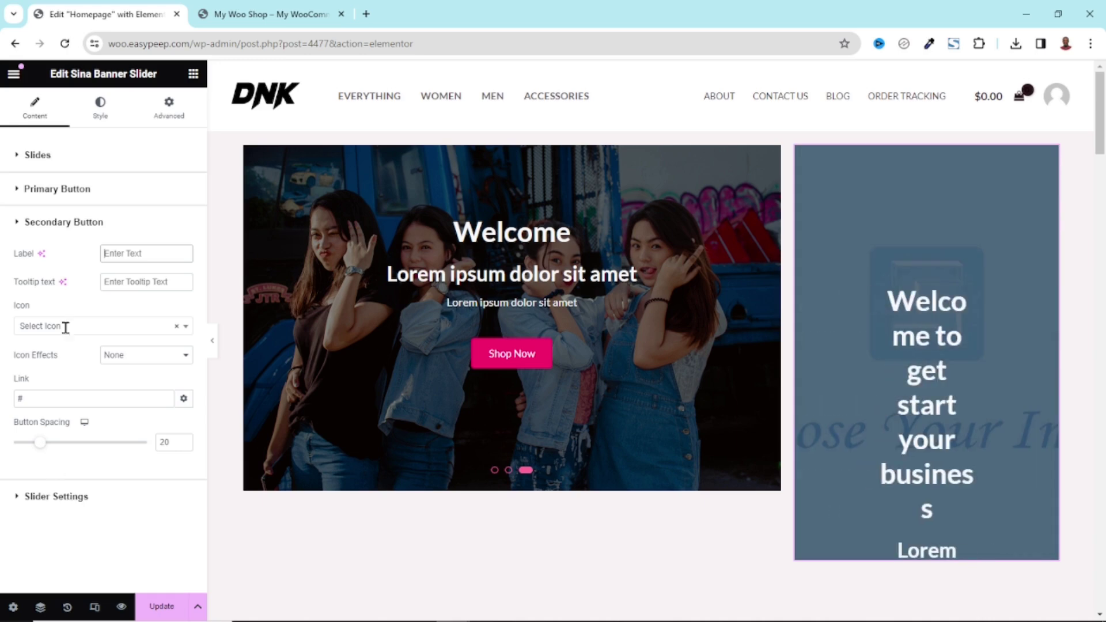
Set the new slider's container height to 0 px, with top padding of 20 px and left padding of 30 px.
click(100, 107)
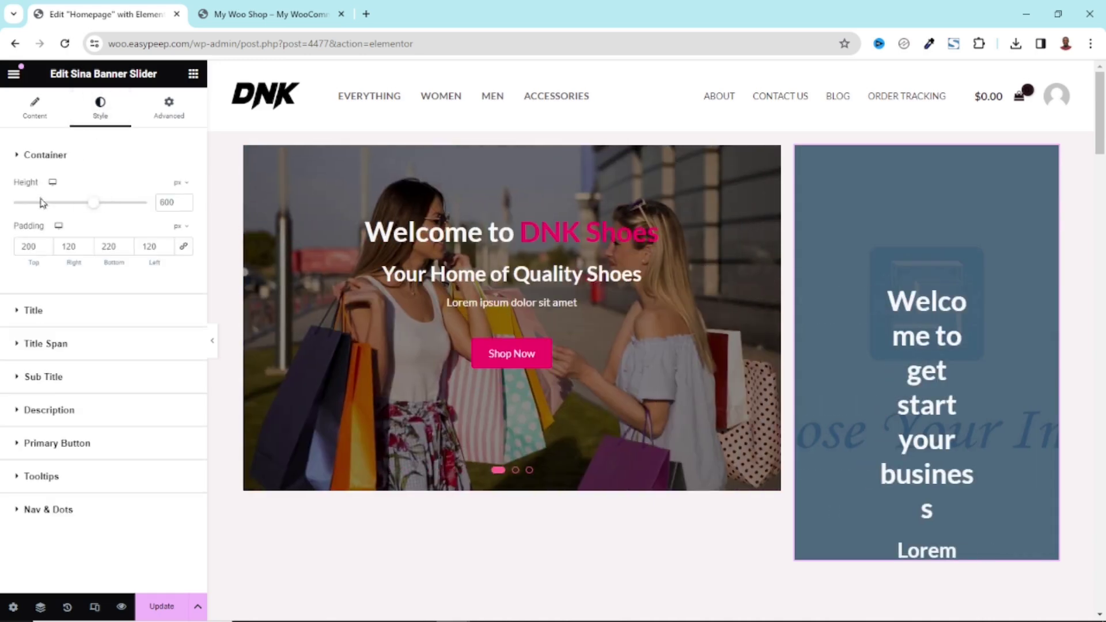
double_click(175, 201)
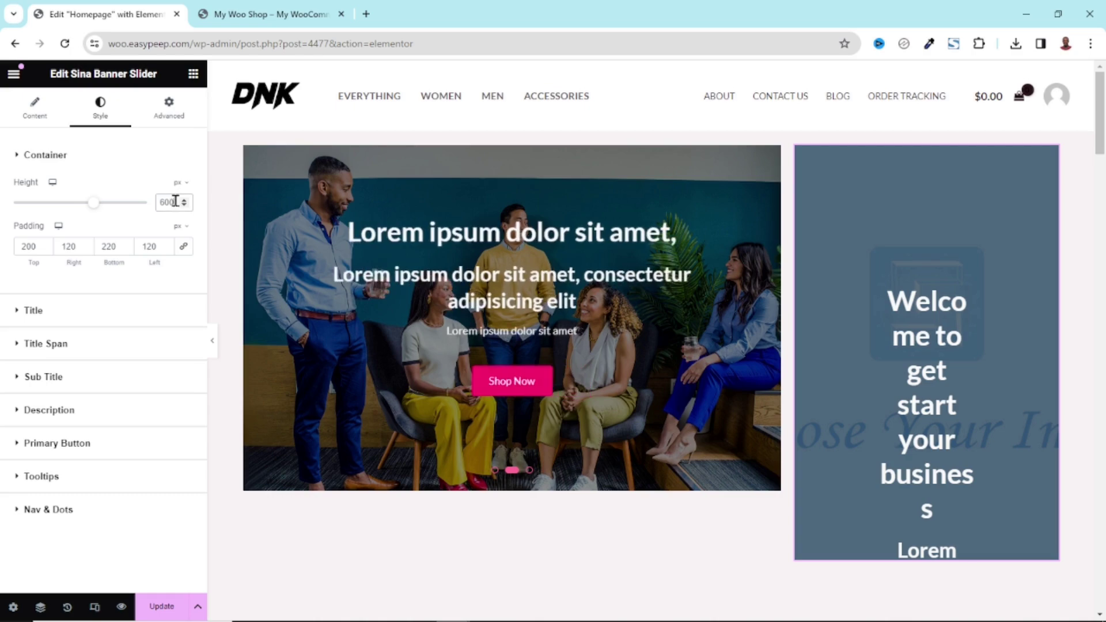
text(0)
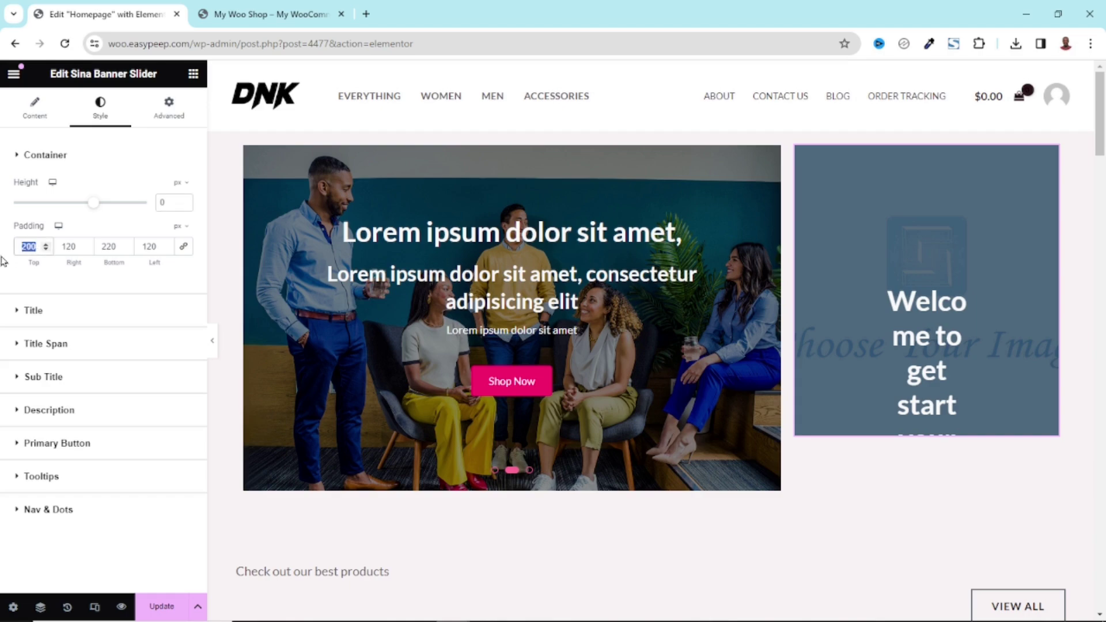
text(20)
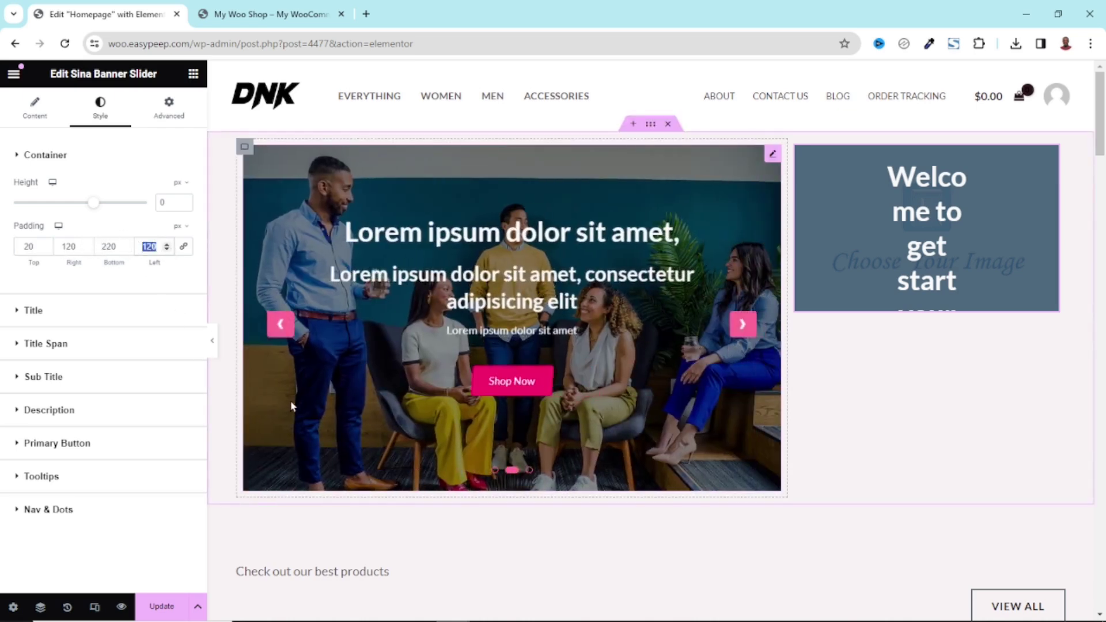
text(30)
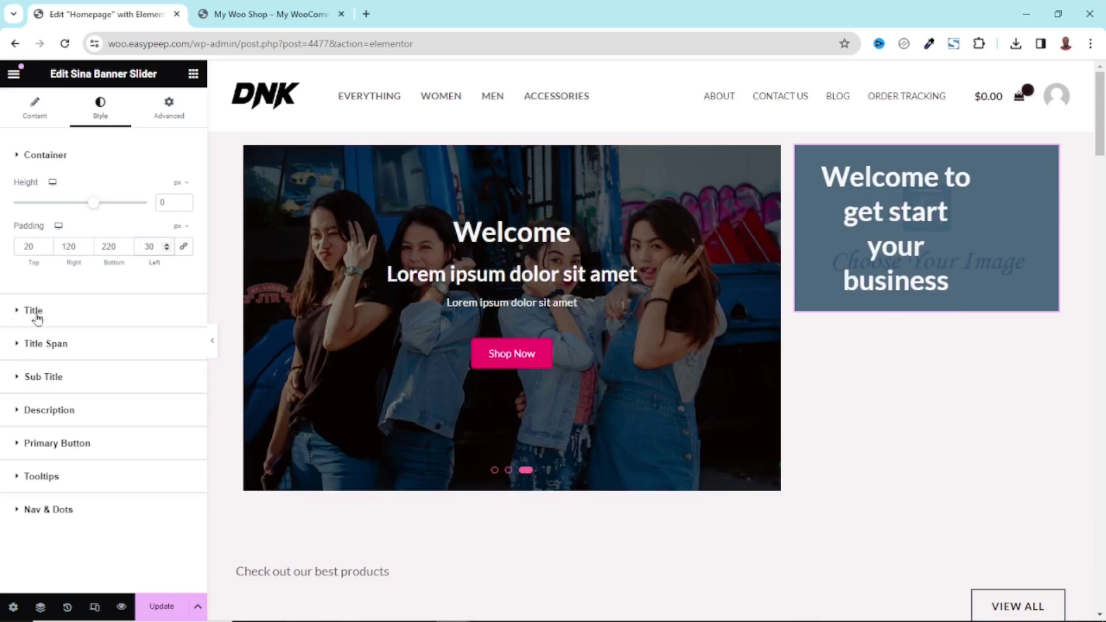
Set the new slider's title typography to a 20 px size and a line height of about 23 px.
click(33, 310)
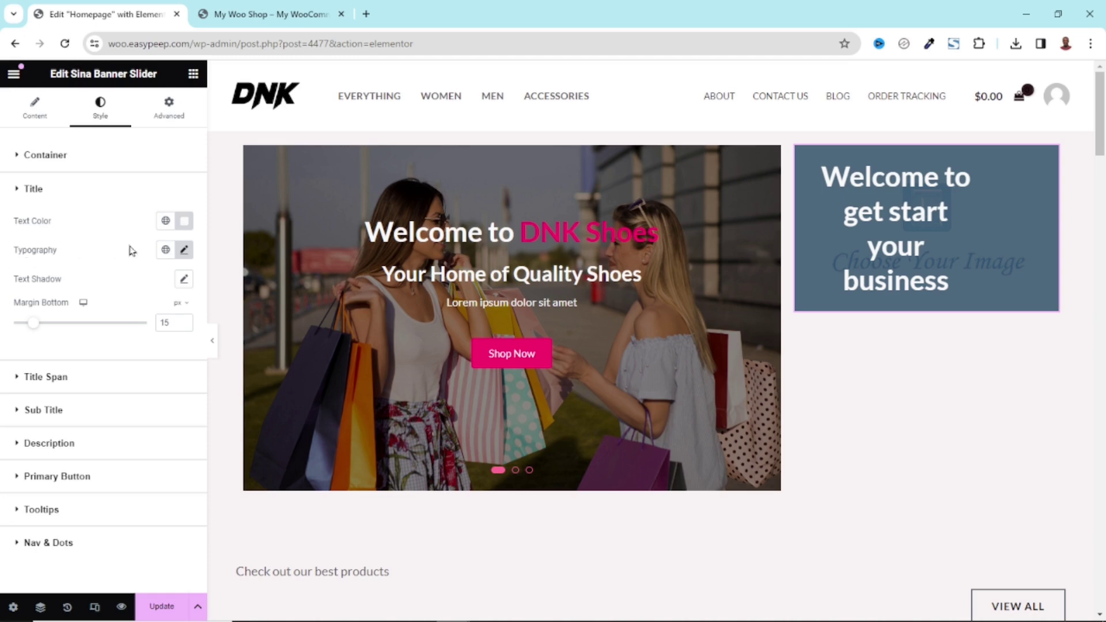
click(184, 249)
click(152, 360)
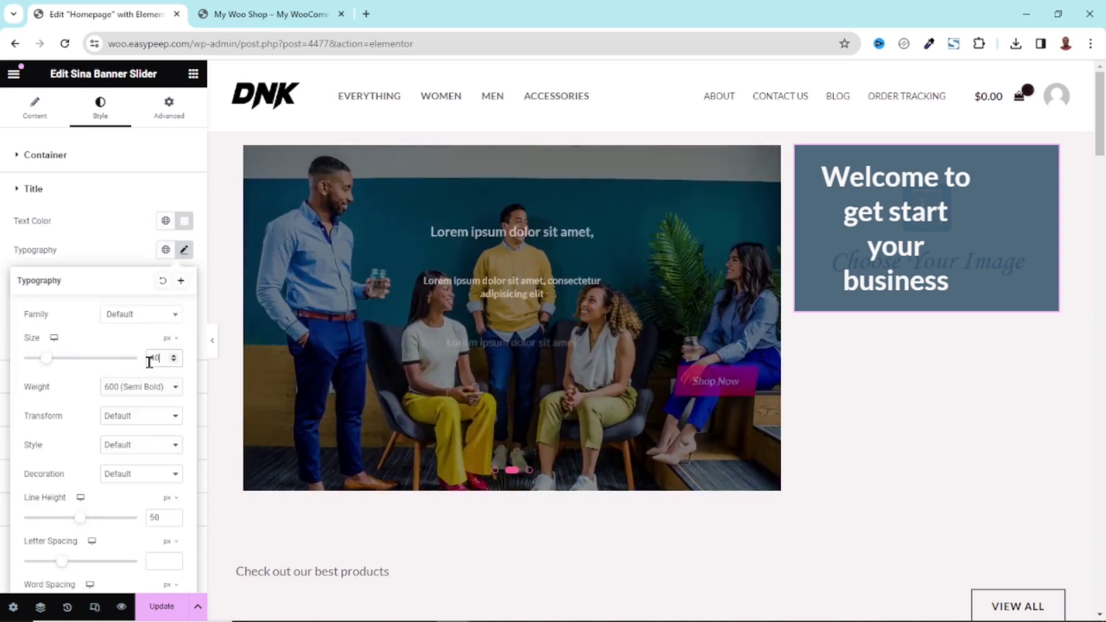
double_click(152, 358)
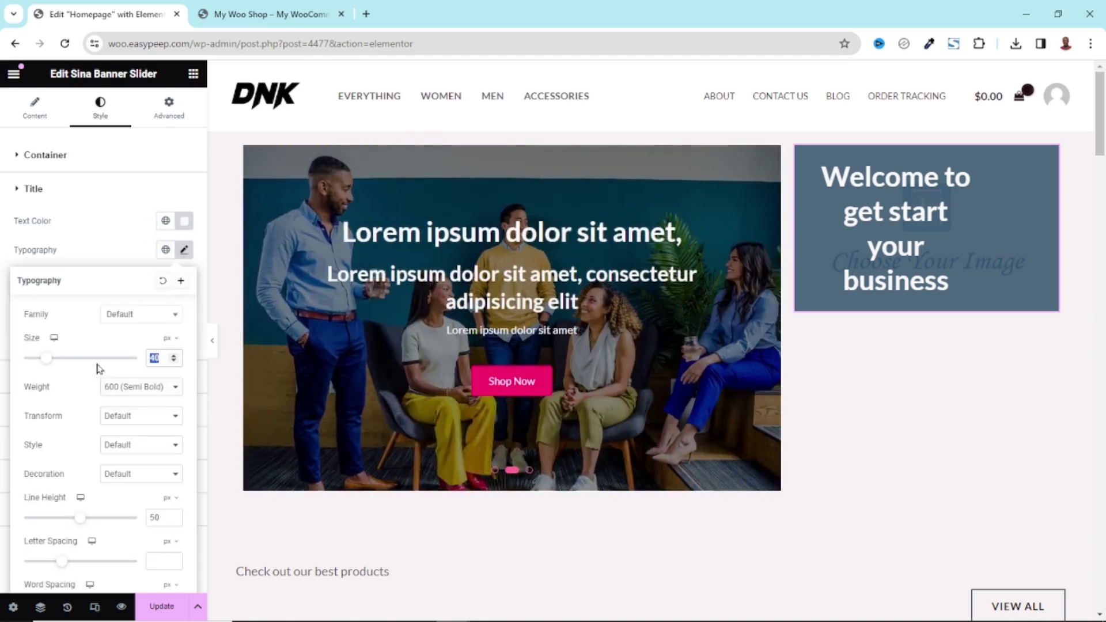
text(20)
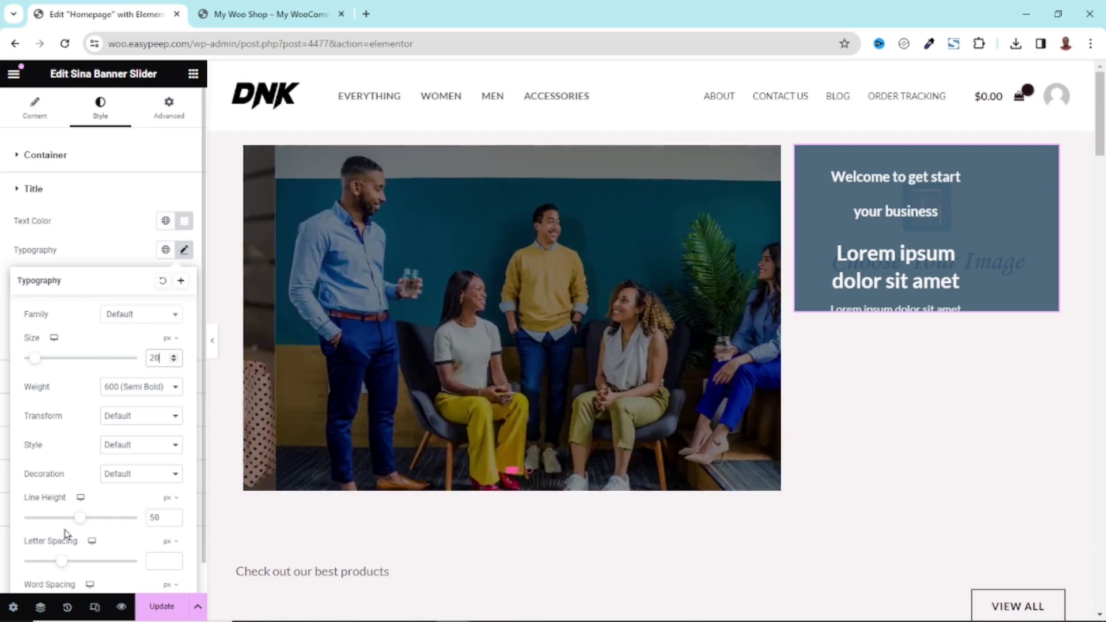
drag(74, 522, 50, 526)
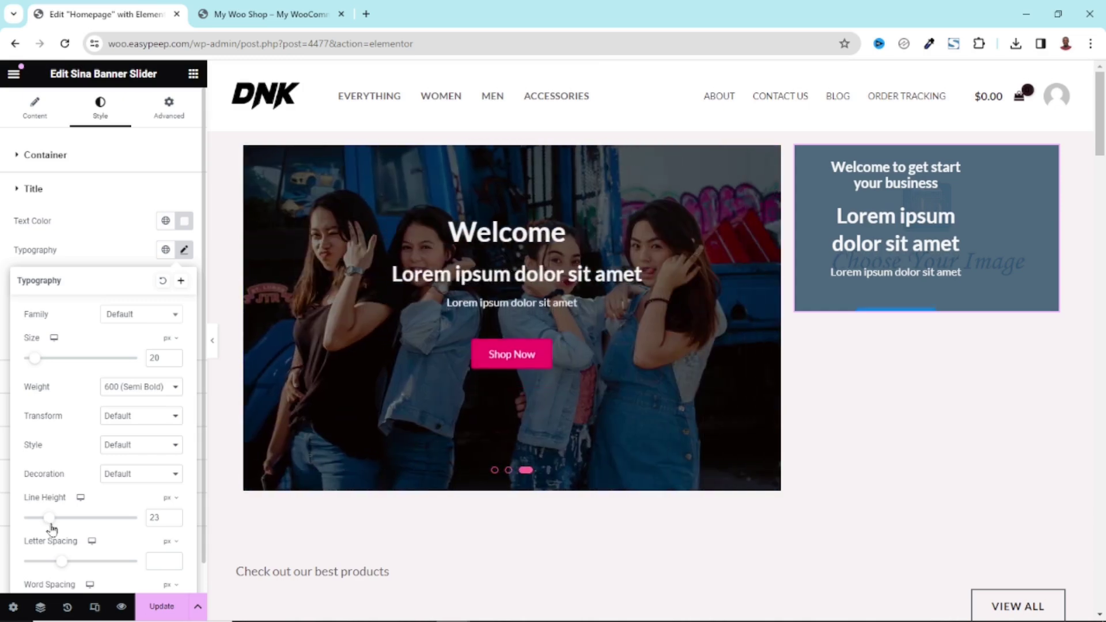
Raise the new slider's title line height slightly above 23 px.
click(174, 520)
click(43, 410)
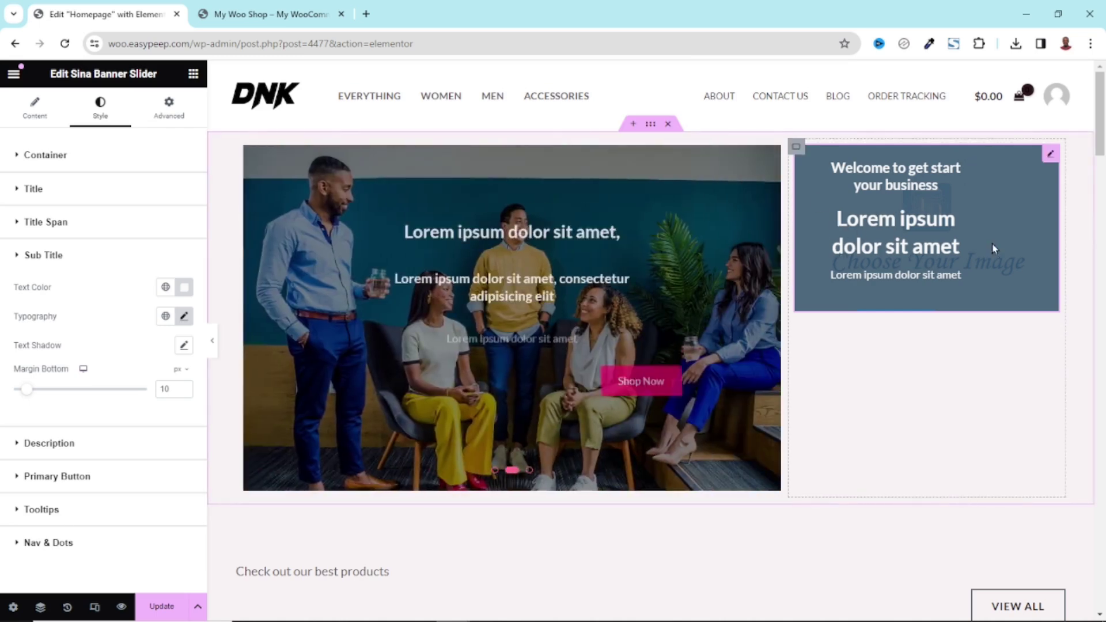
Review the typography settings of the new slider's subtitle and description.
click(183, 316)
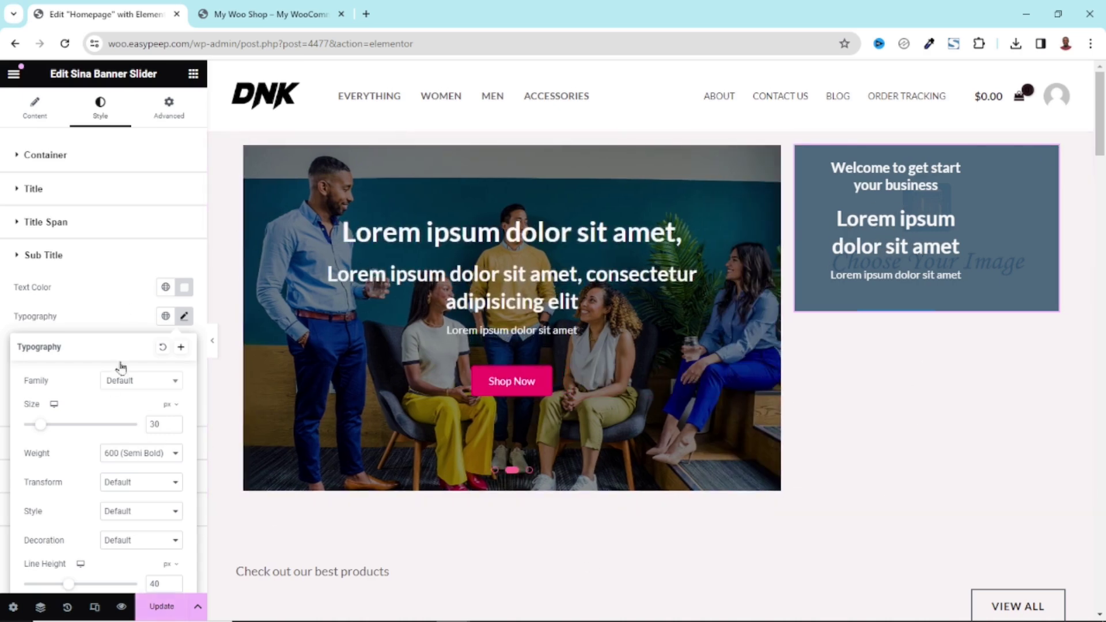
click(118, 294)
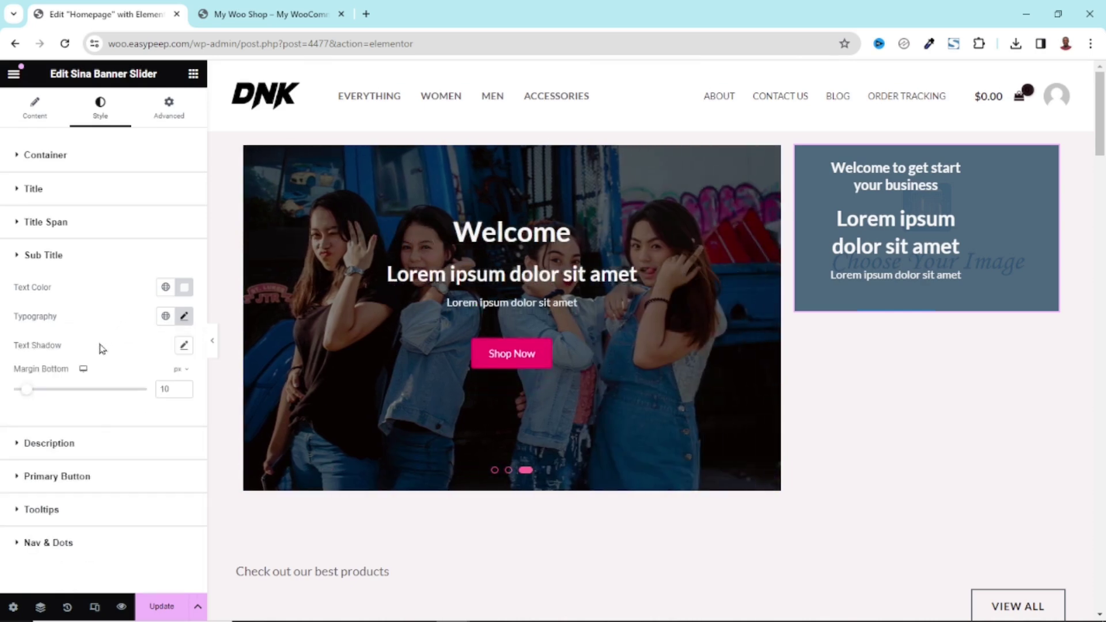
click(49, 444)
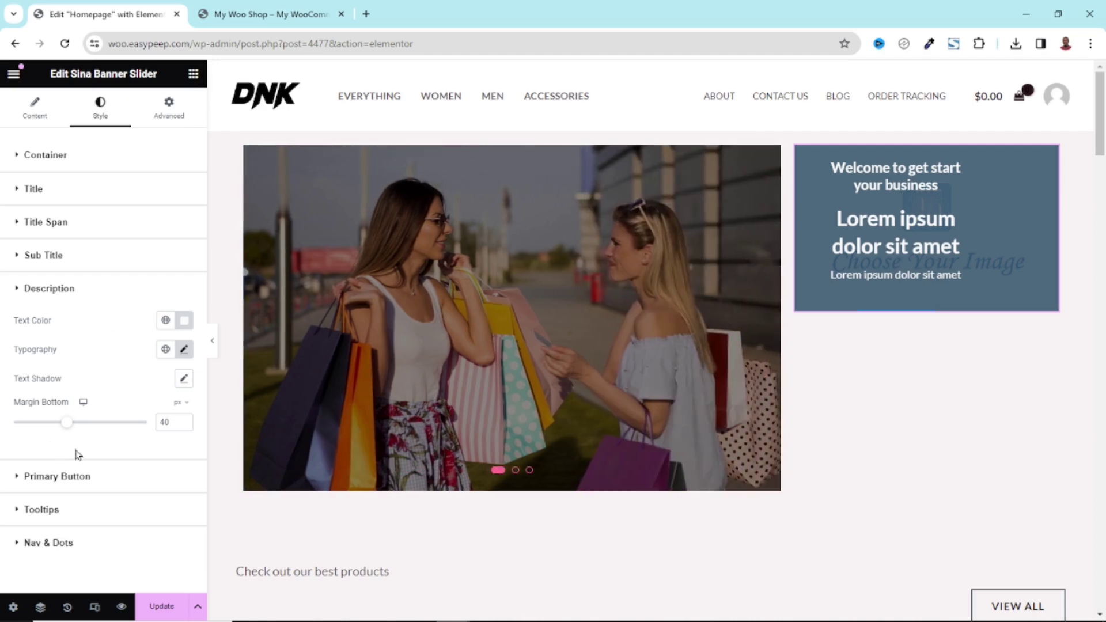
click(184, 350)
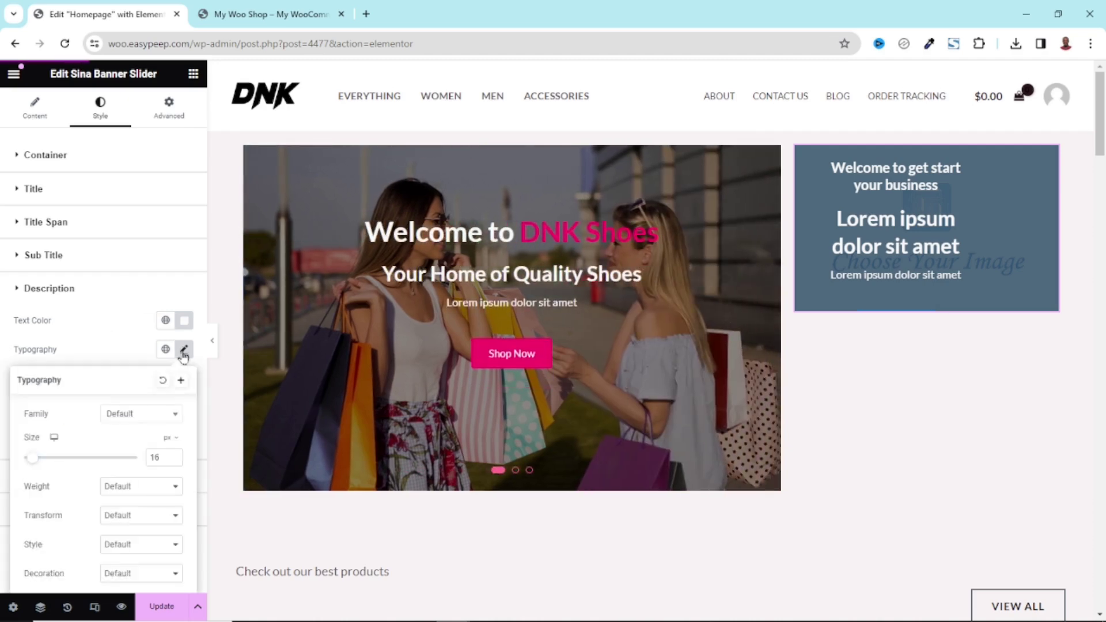
click(183, 350)
click(183, 352)
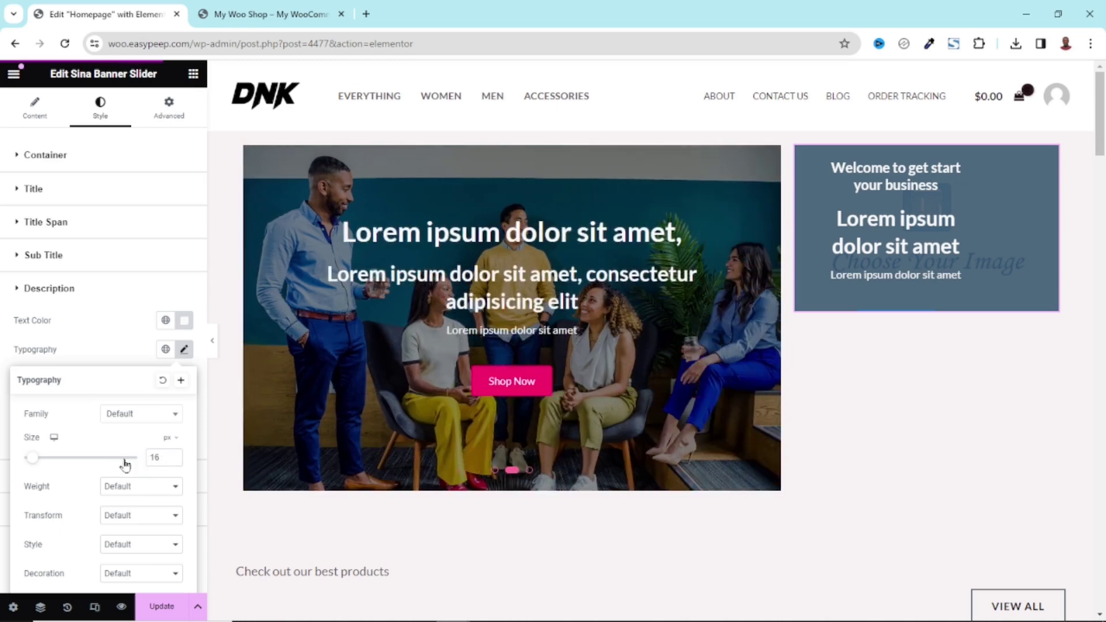
click(184, 352)
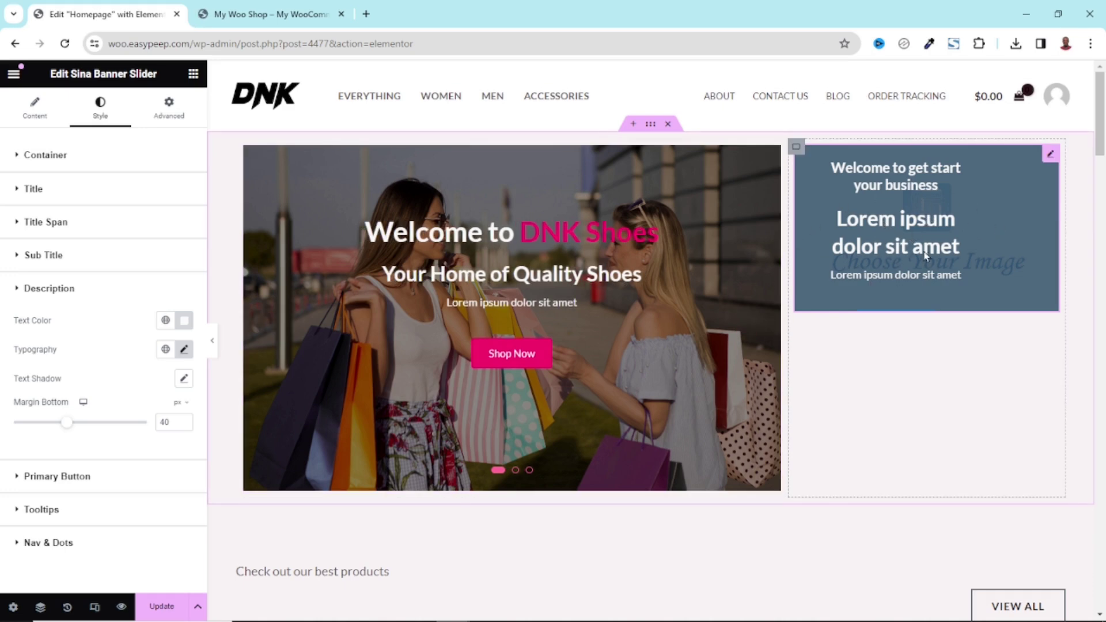
Clear the subtitle text of the new slider's slide and align the slide content to the left.
click(34, 110)
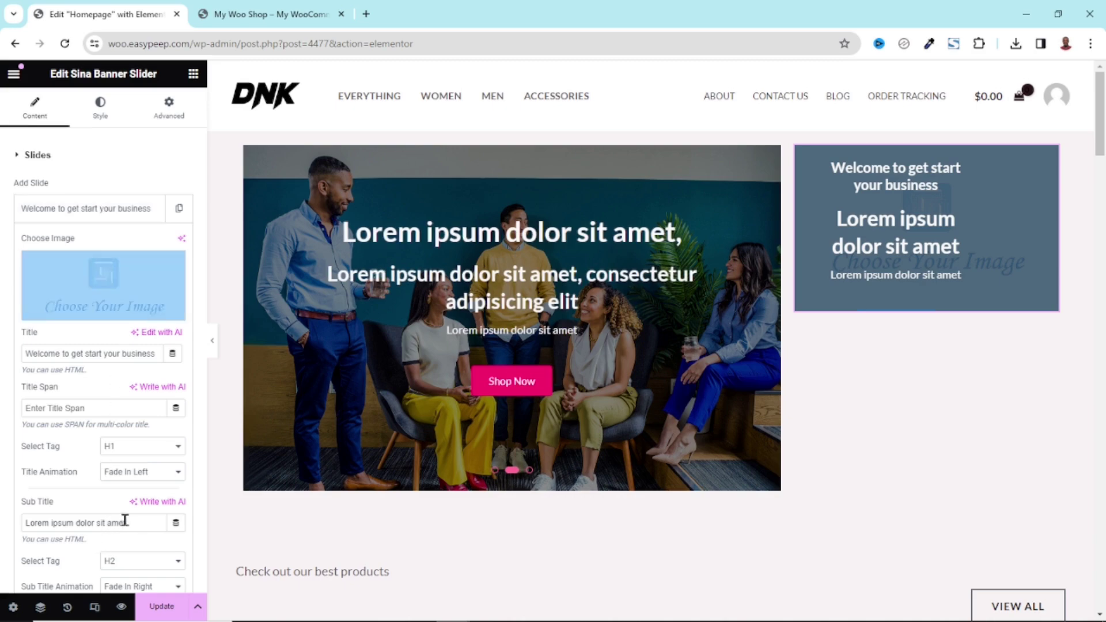
drag(144, 520, 3, 539)
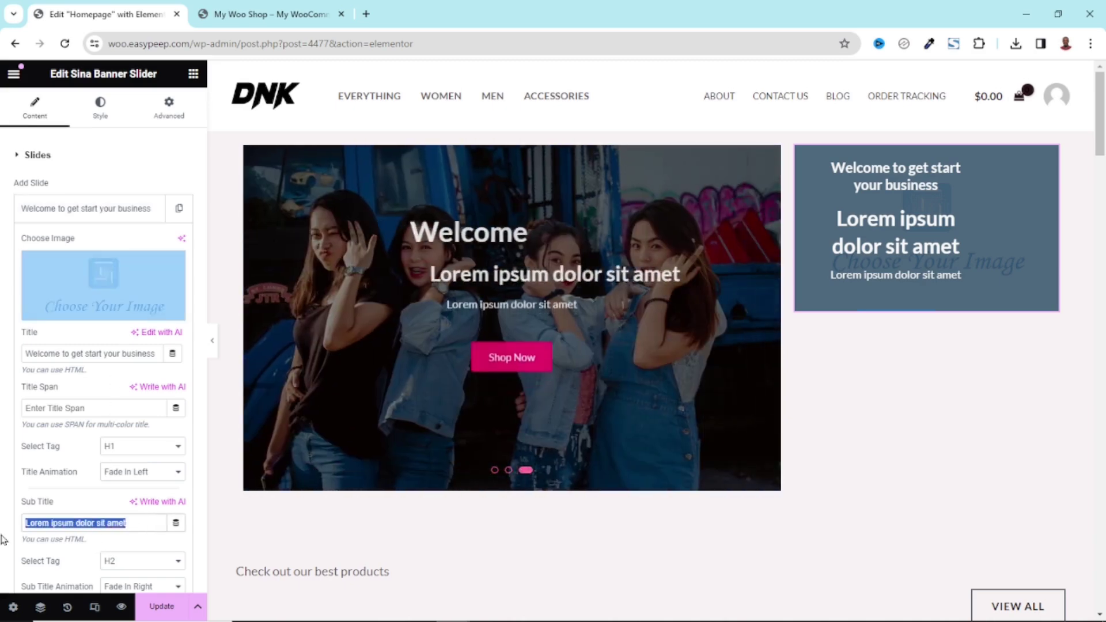
key(BackSpace)
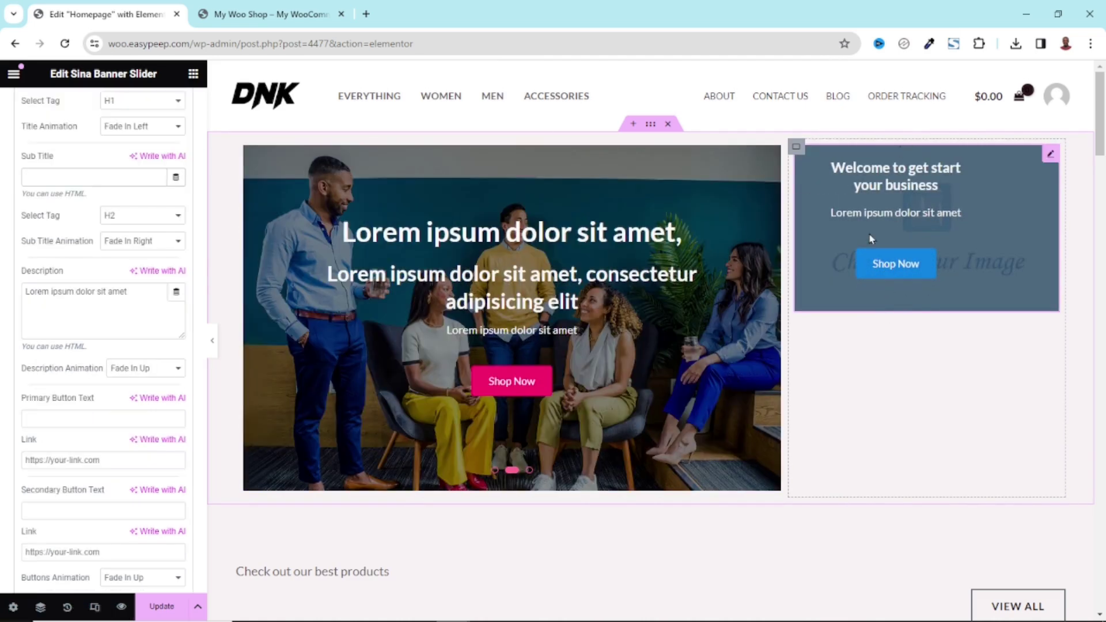
scroll(110, 215, up, 6)
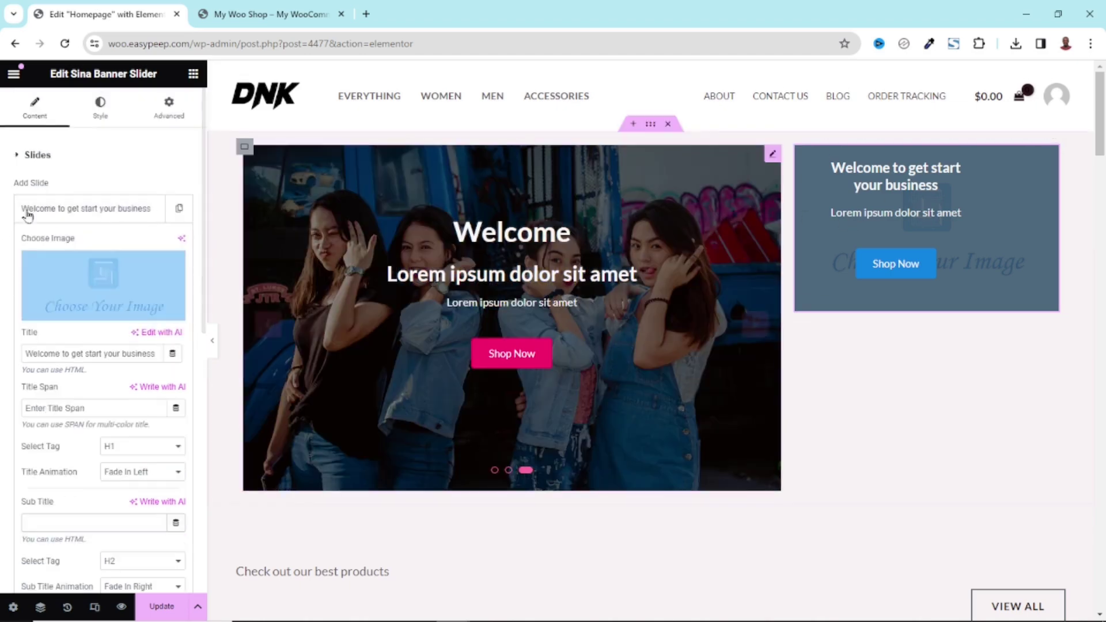
scroll(95, 241, down, 9)
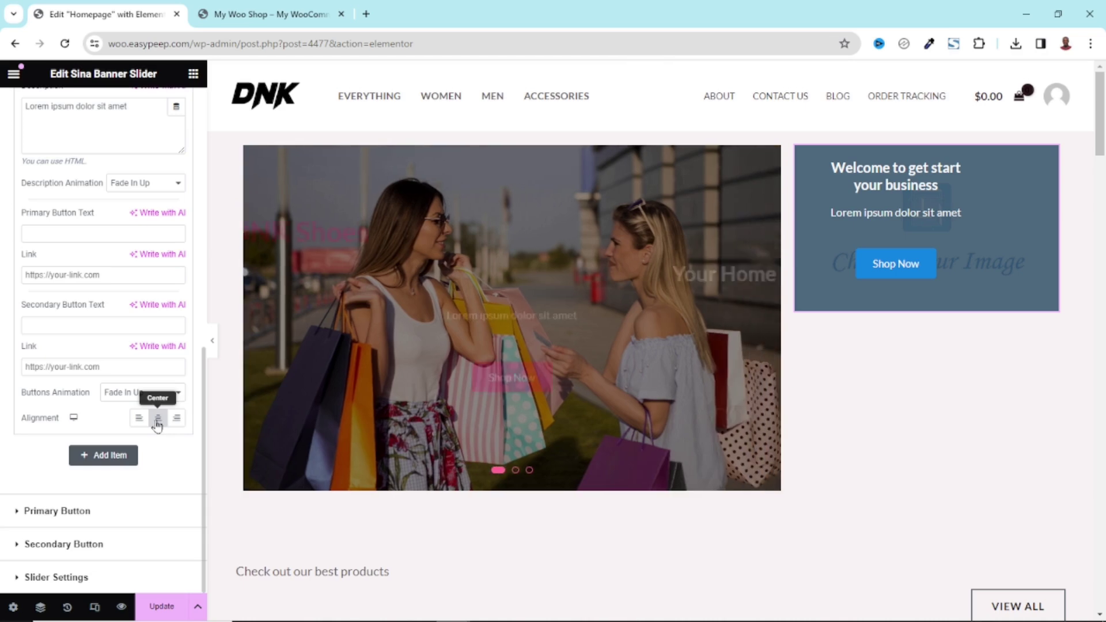
click(156, 421)
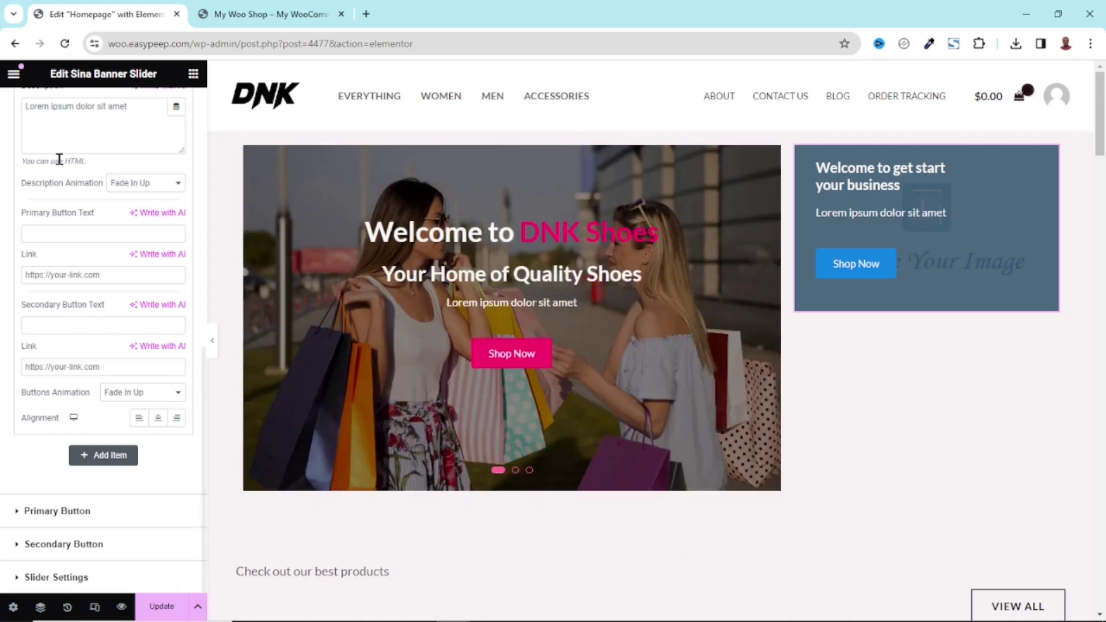
Set the slide's image to the yellow handbag photo from the media library.
scroll(74, 288, up, 7)
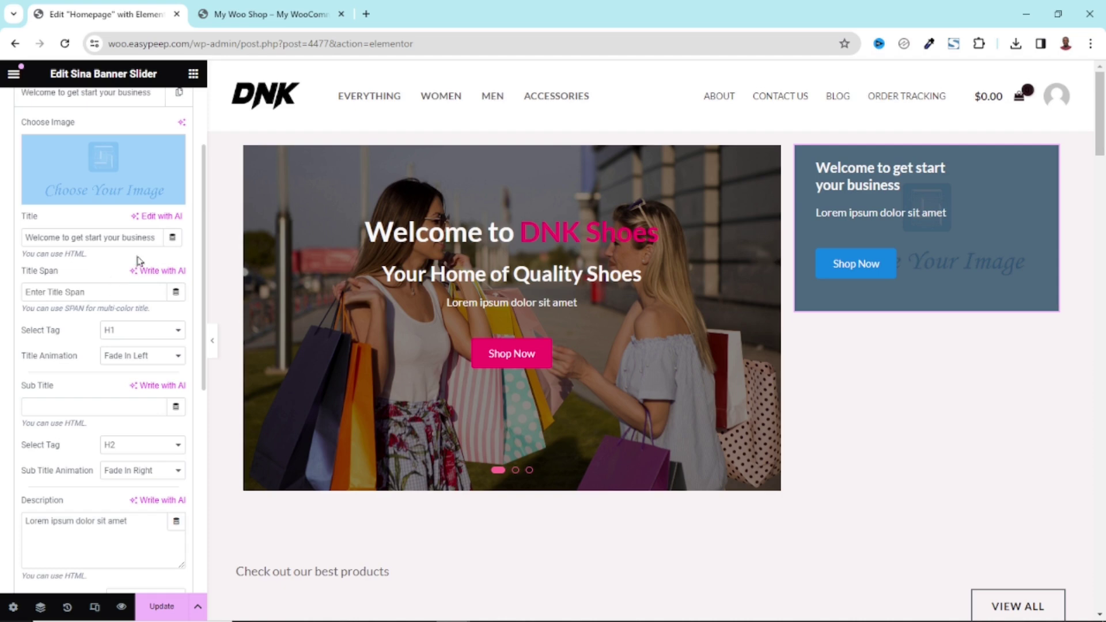
double_click(139, 236)
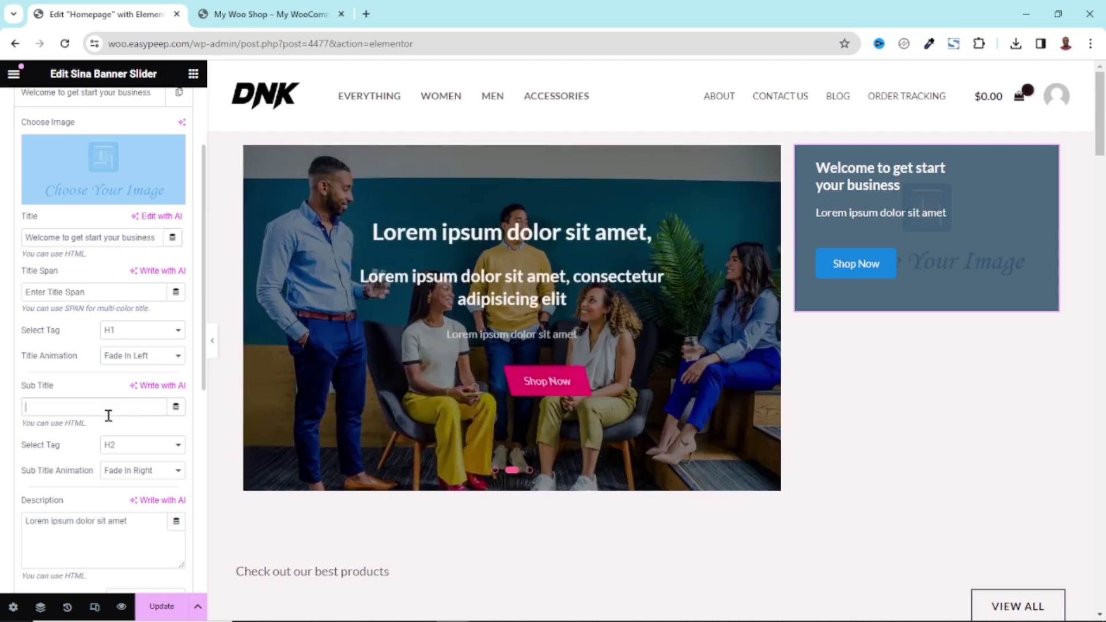
scroll(111, 422, down, 7)
scroll(95, 172, up, 1)
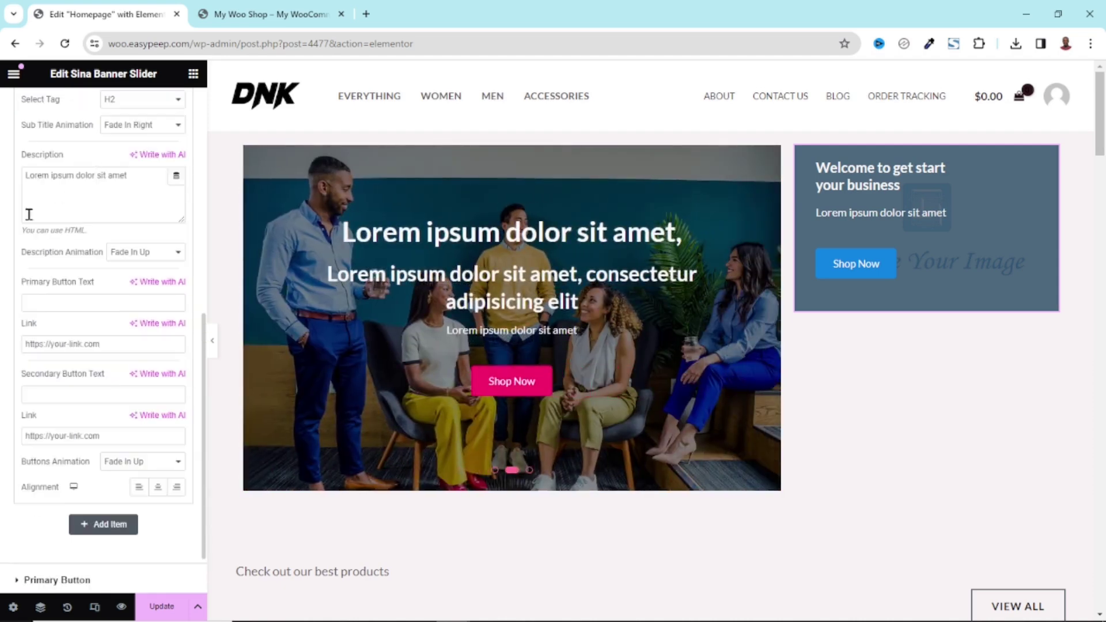
scroll(80, 276, up, 8)
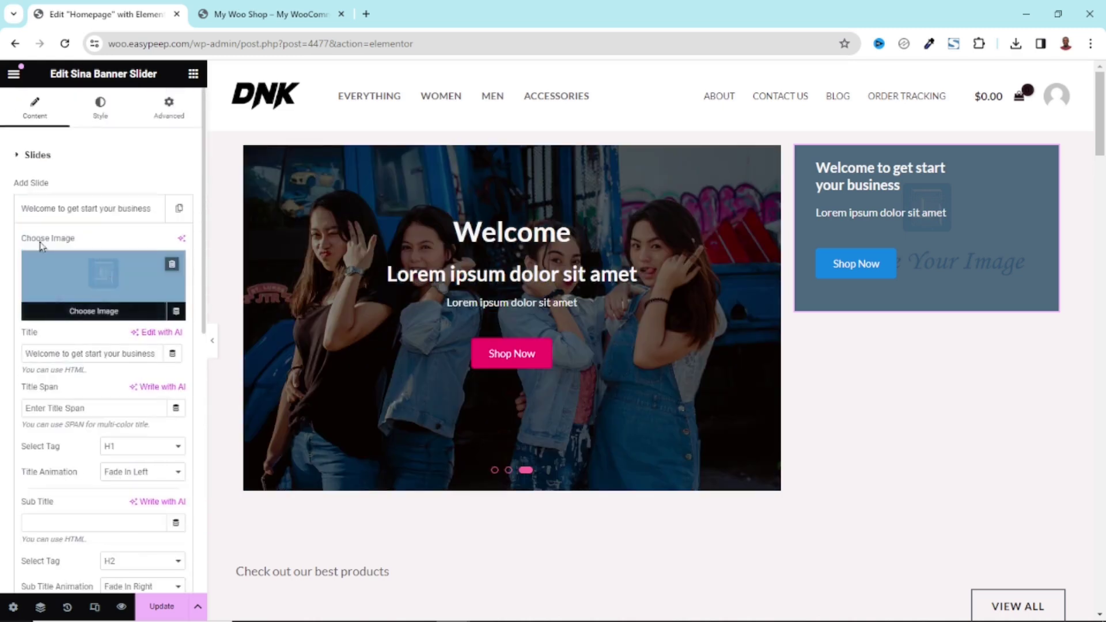
click(81, 274)
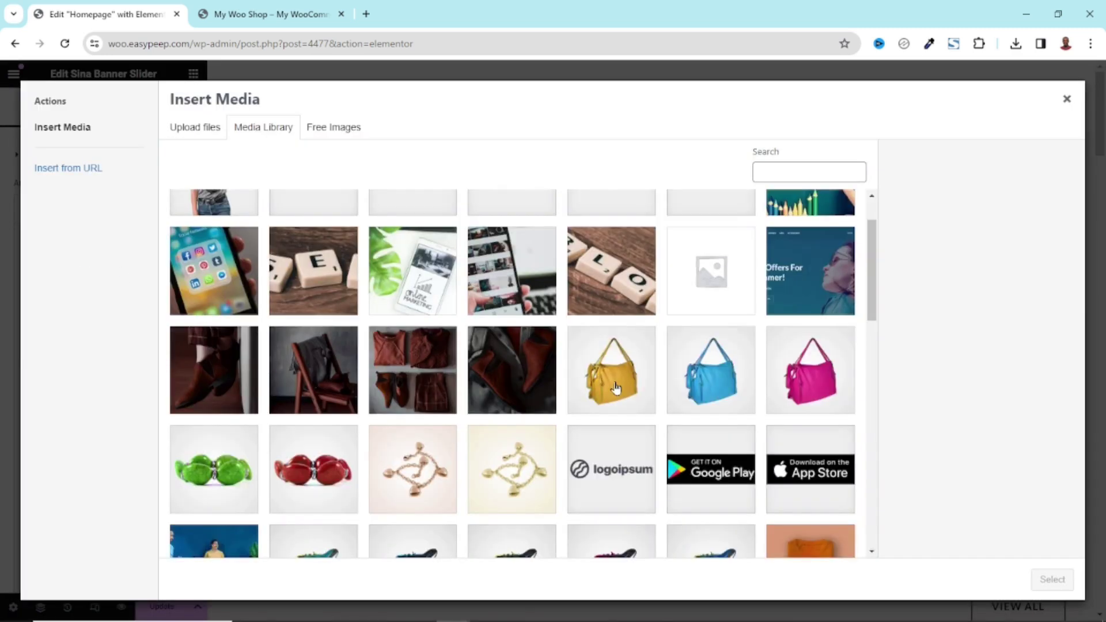
click(615, 370)
click(1057, 579)
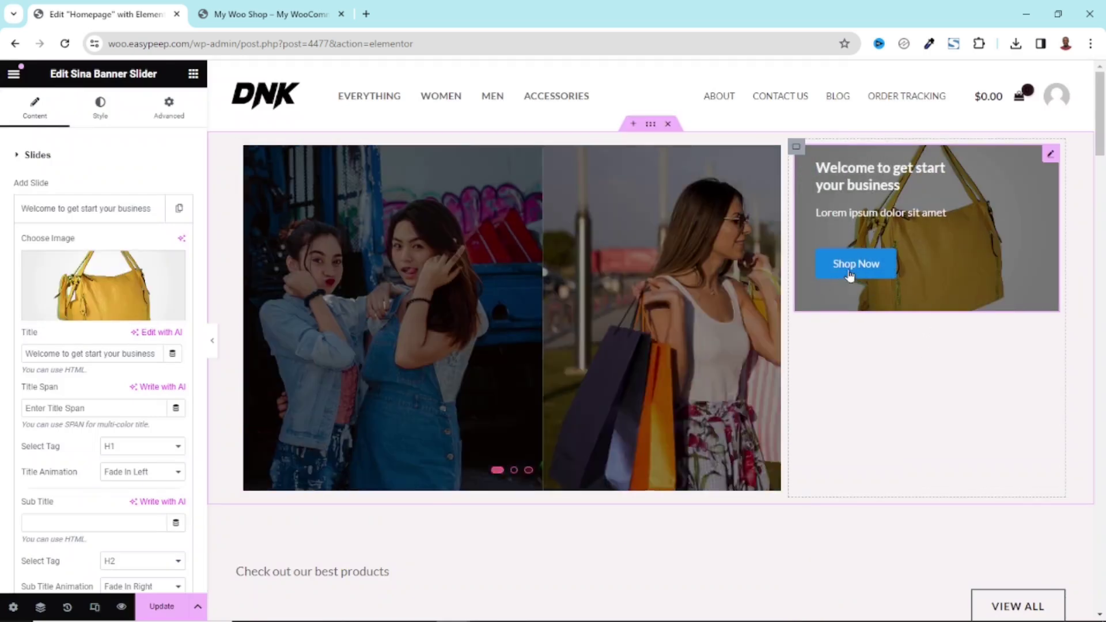
Make the primary button's normal background fully transparent with the color #1085E400.
click(101, 112)
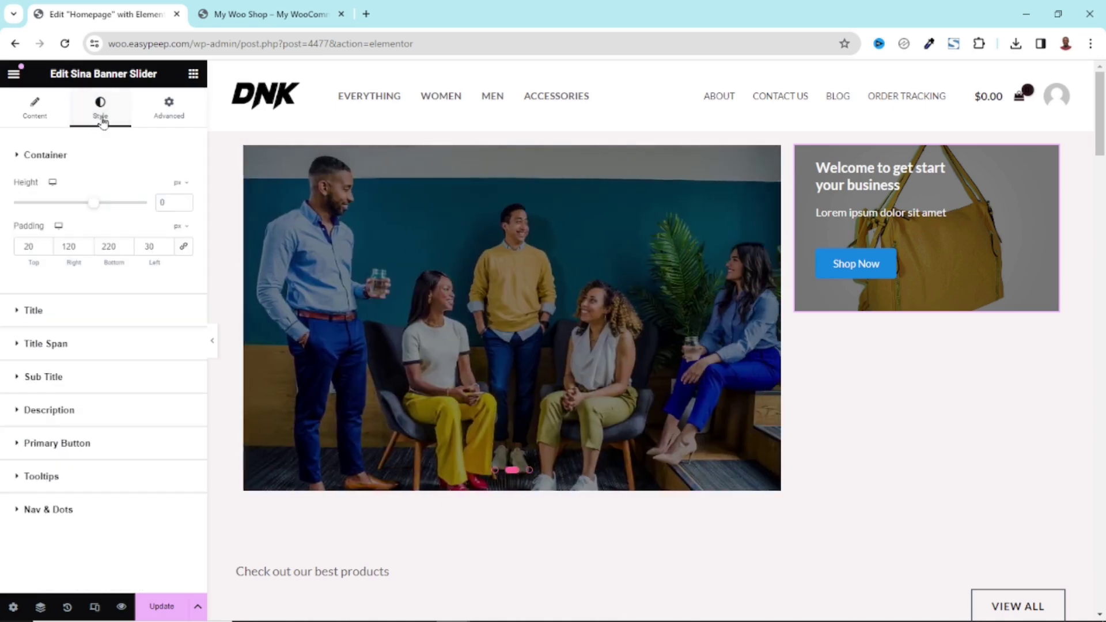
click(66, 450)
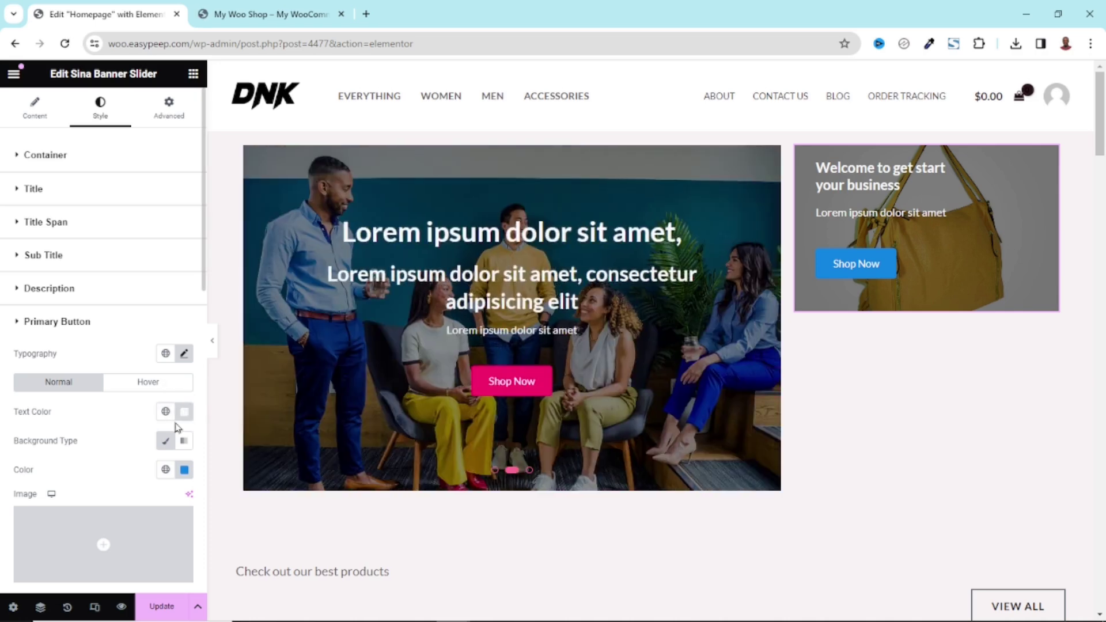
click(184, 469)
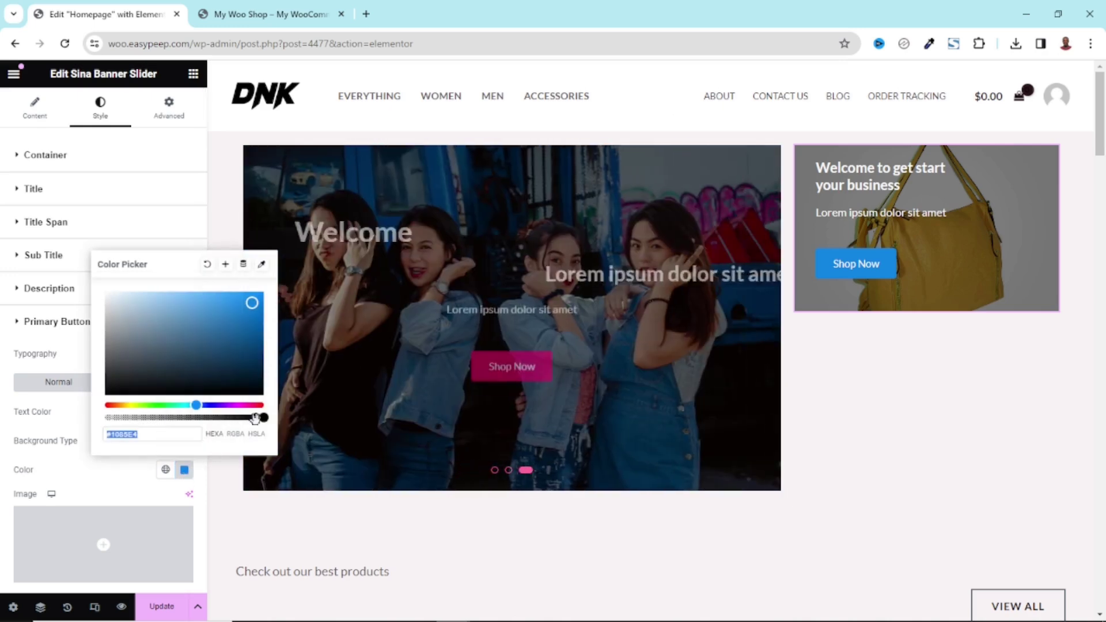
click(196, 433)
text(5E)
key(BackSpace)
key(BackSpace)
text(00)
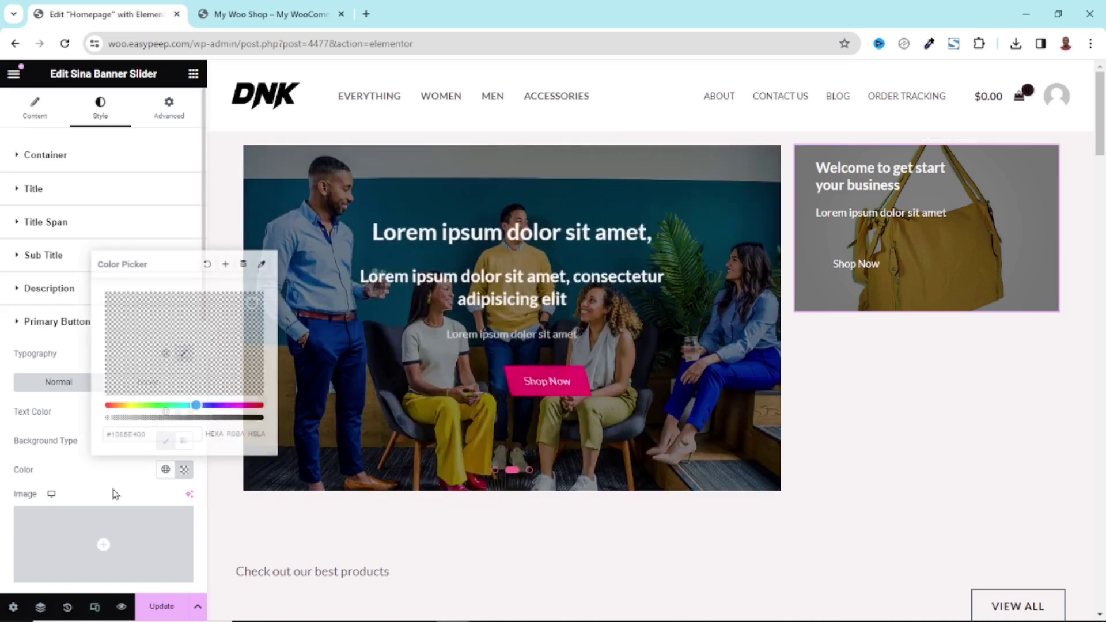
click(114, 493)
Give the primary button a solid border with a width of 1 px at the bottom and 0 on the other sides.
scroll(113, 494, down, 3)
scroll(114, 493, down, 2)
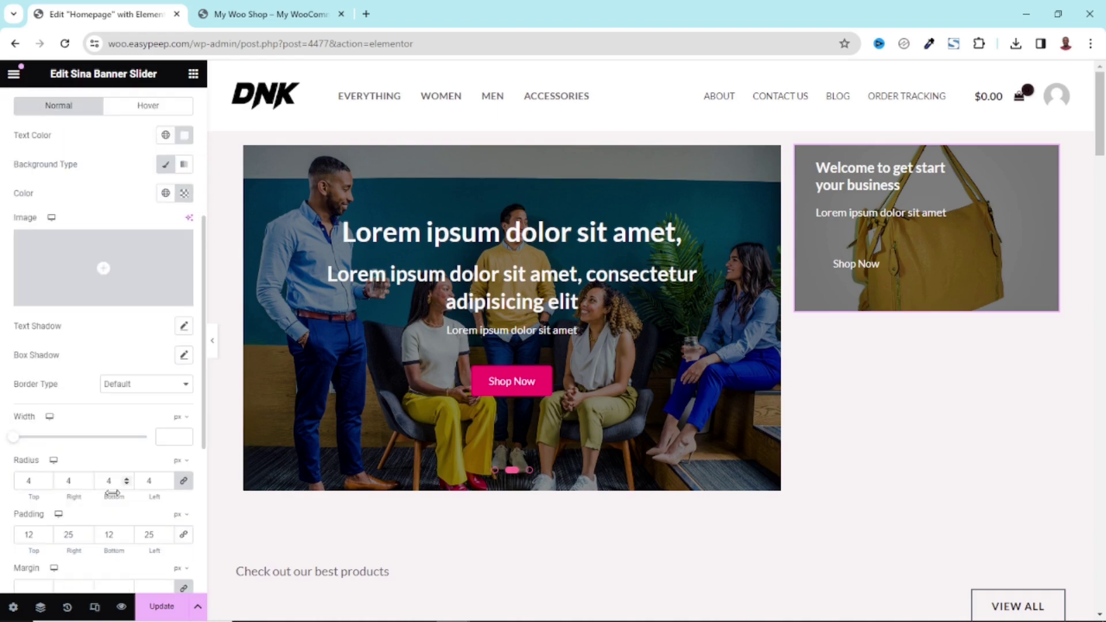
click(134, 394)
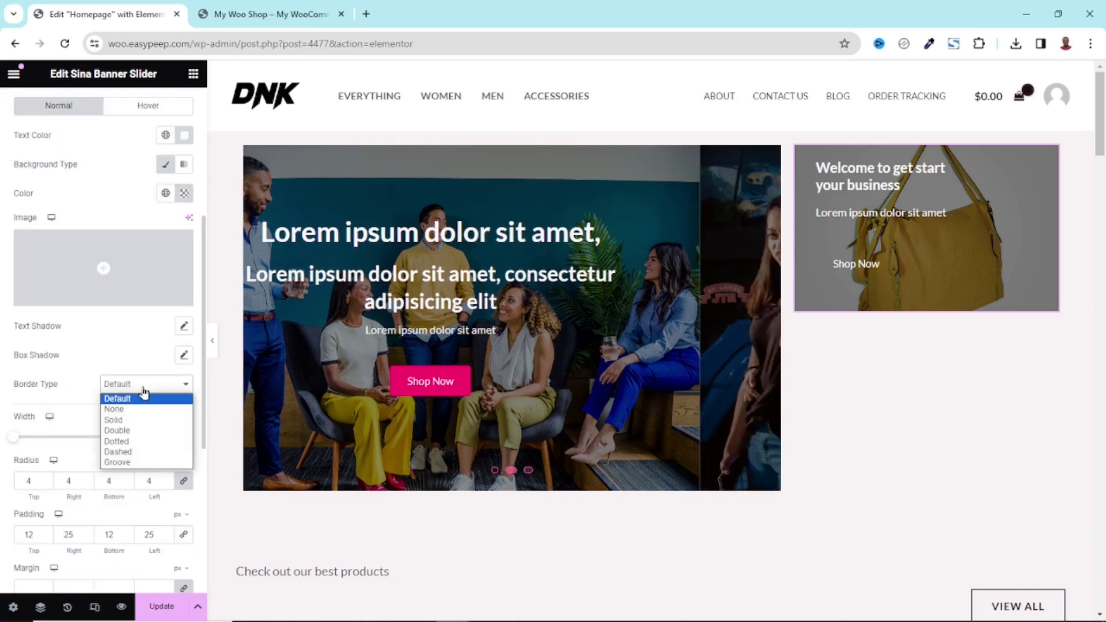
click(142, 425)
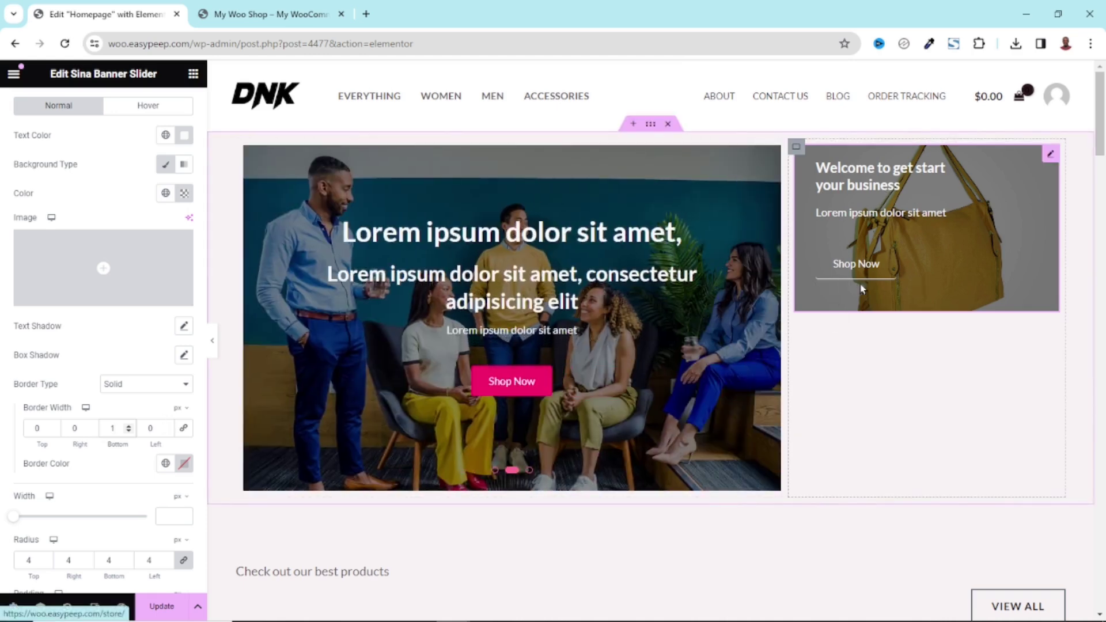
Set the primary button's corner radius and padding to 0 px on all sides, with the padding values linked.
scroll(121, 476, down, 3)
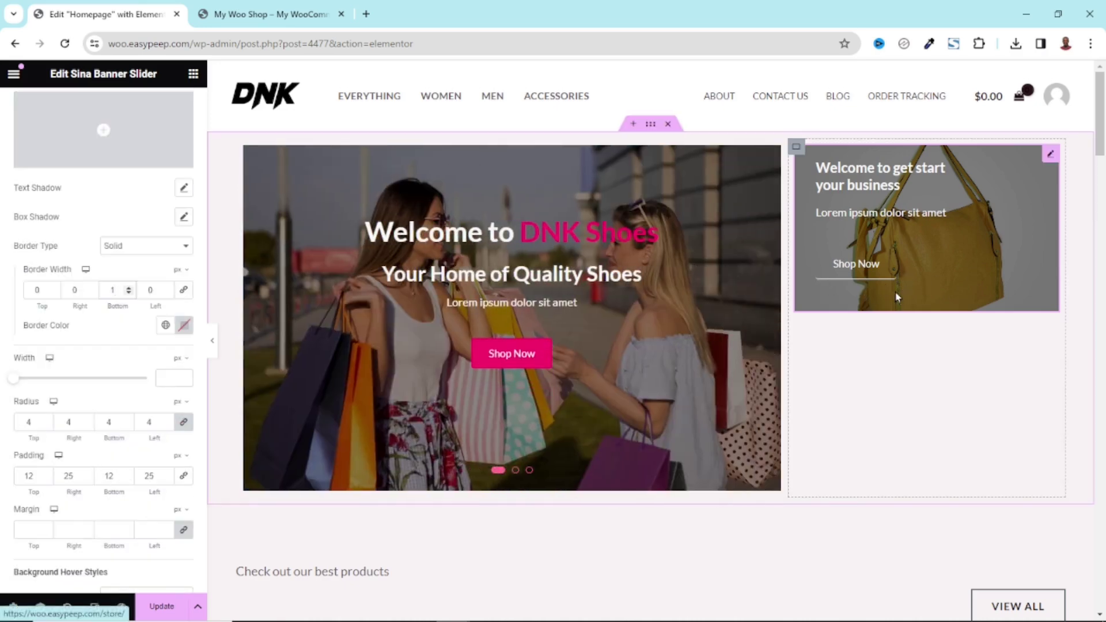
double_click(31, 419)
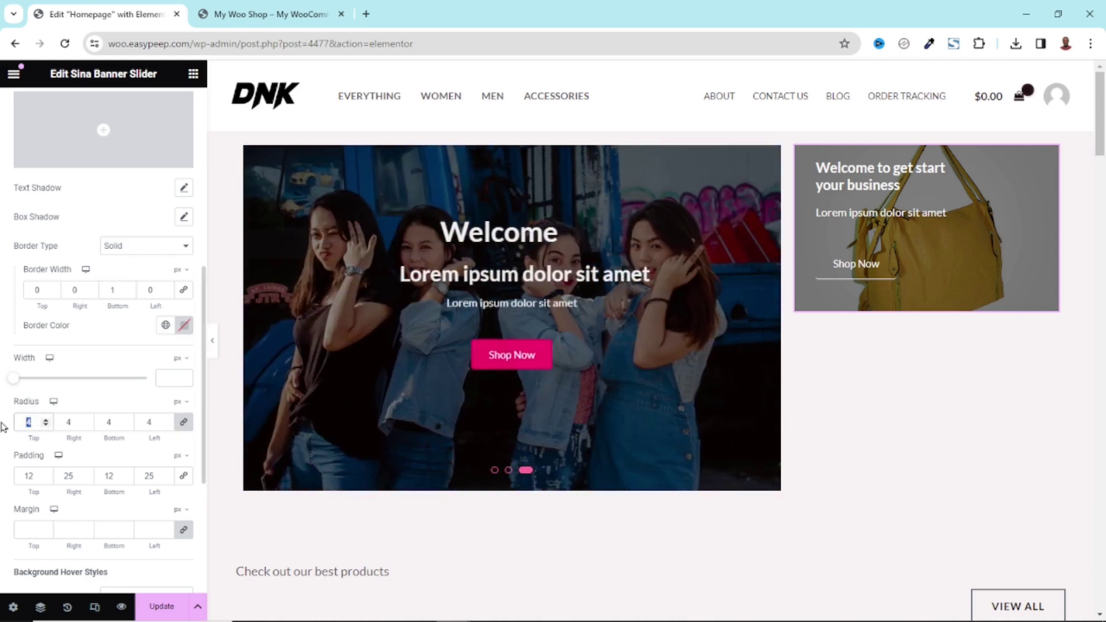
text(0)
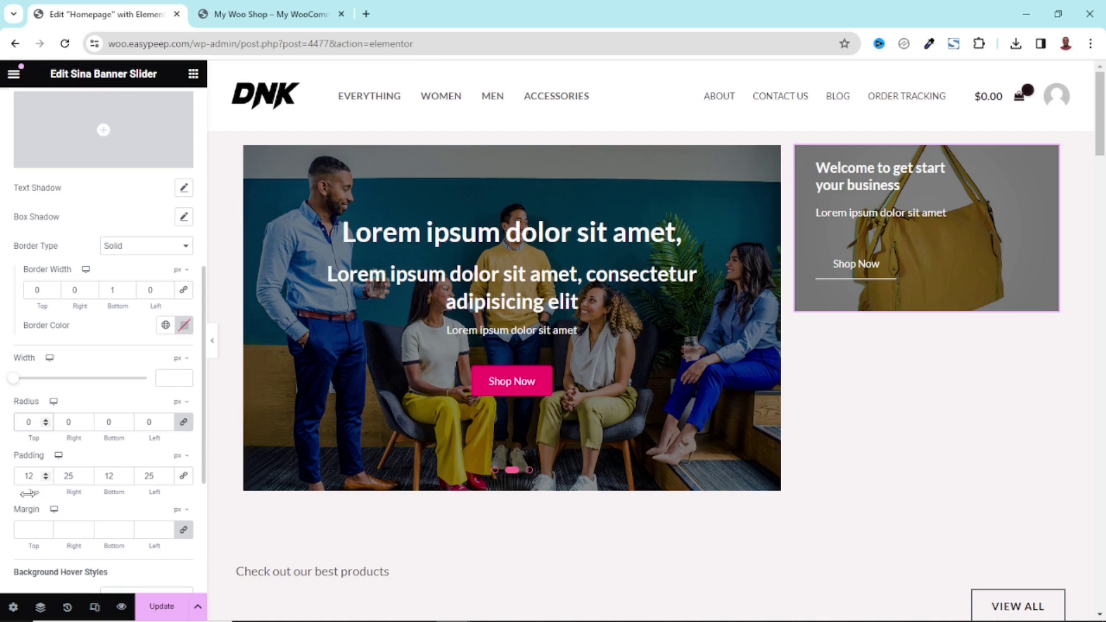
click(185, 477)
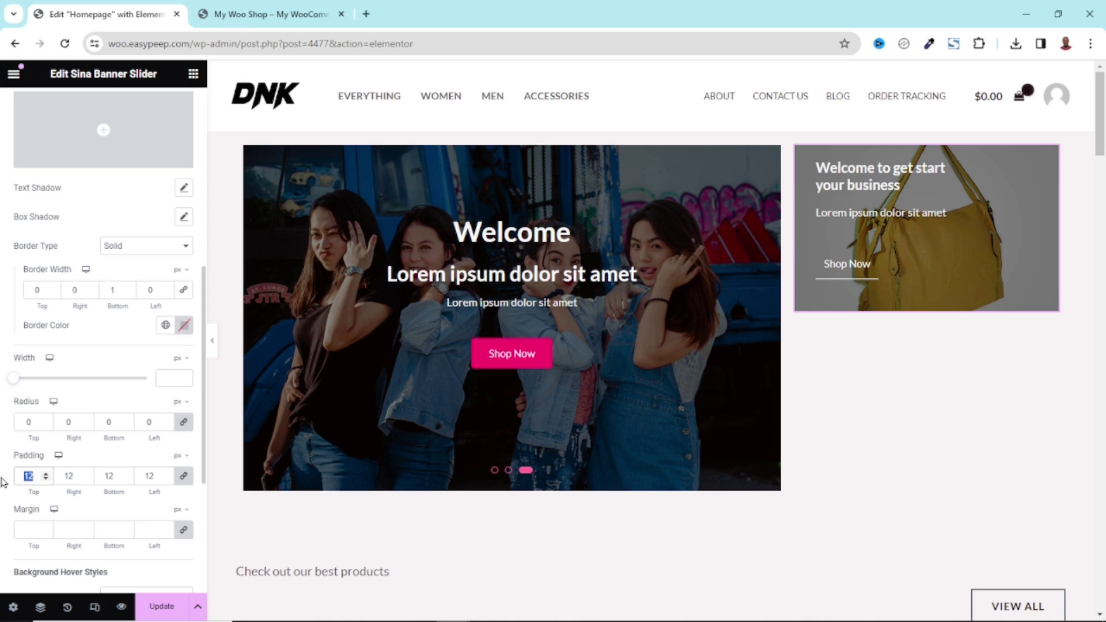
text(0)
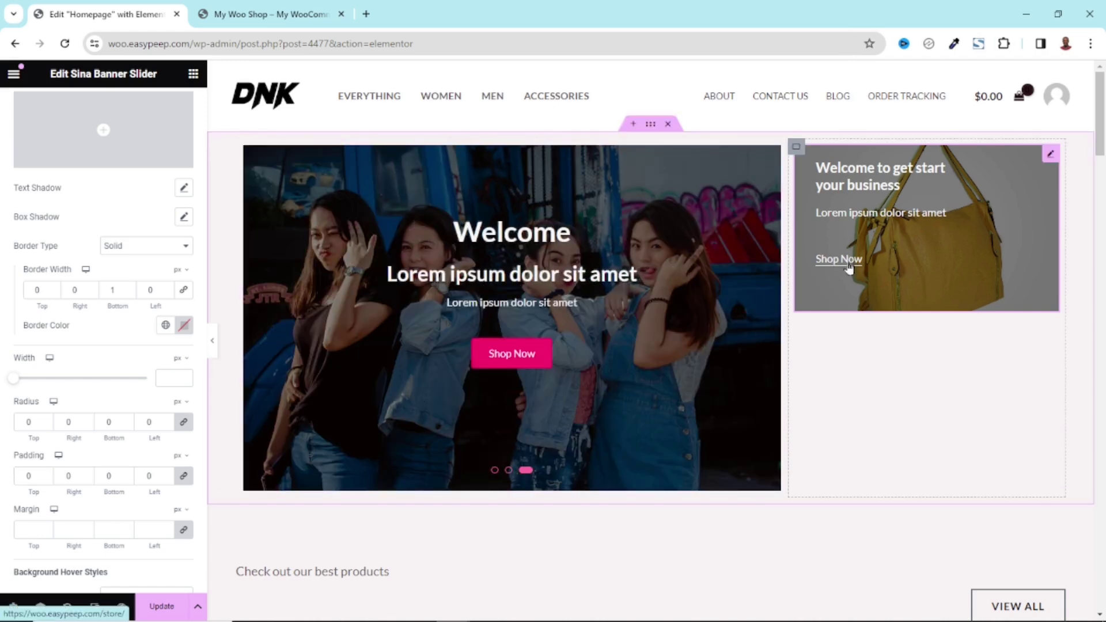
Set the primary button's hover text color to the global Theme Color 2.
scroll(113, 425, up, 7)
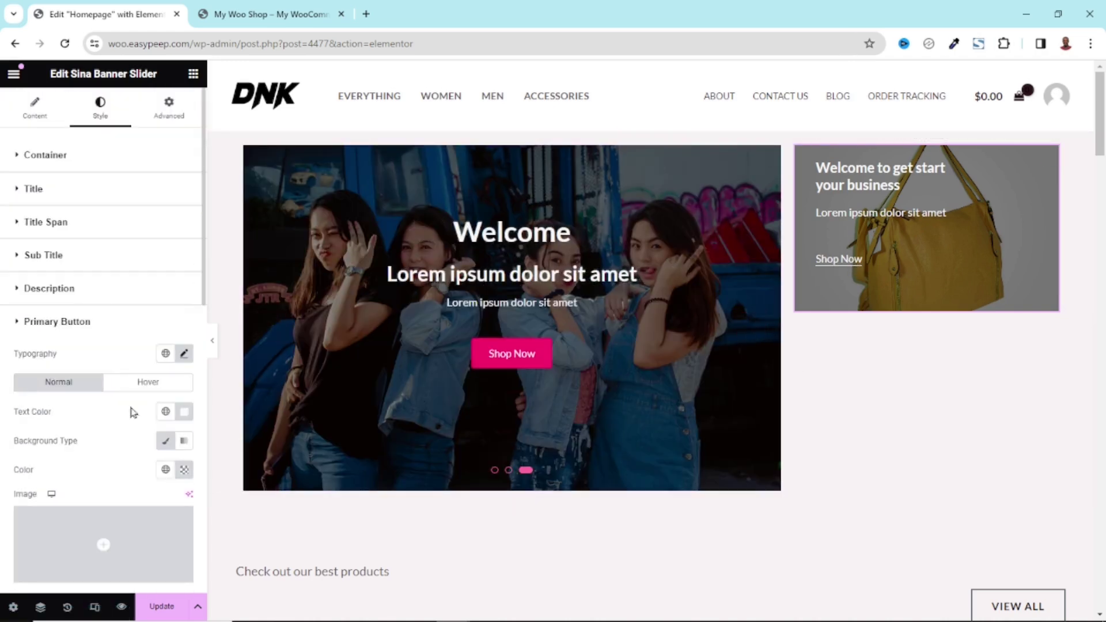
click(146, 382)
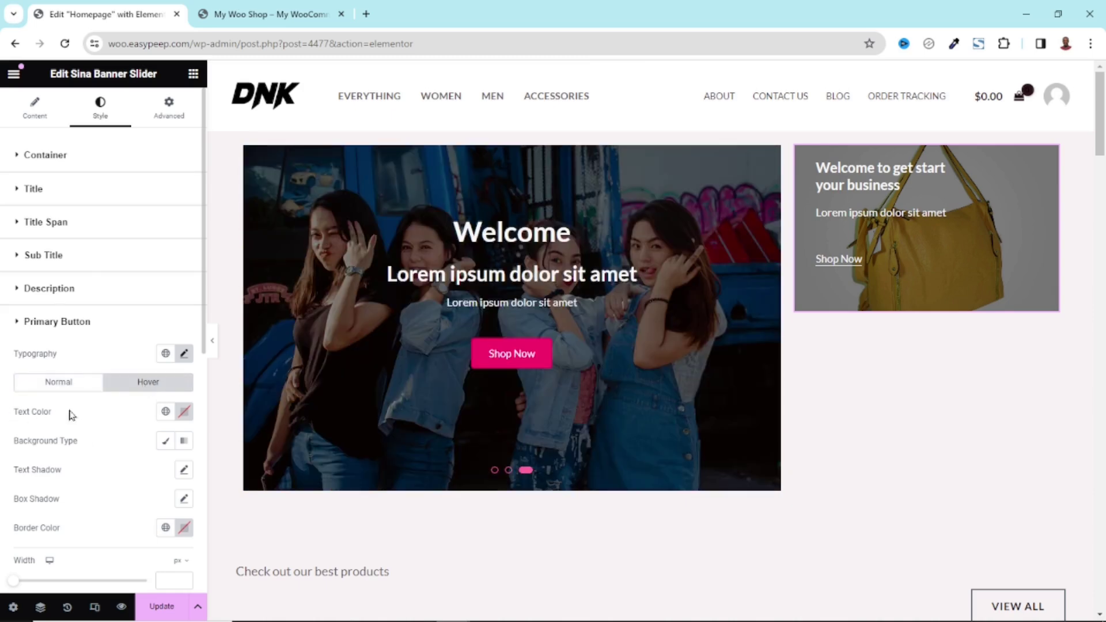
click(165, 411)
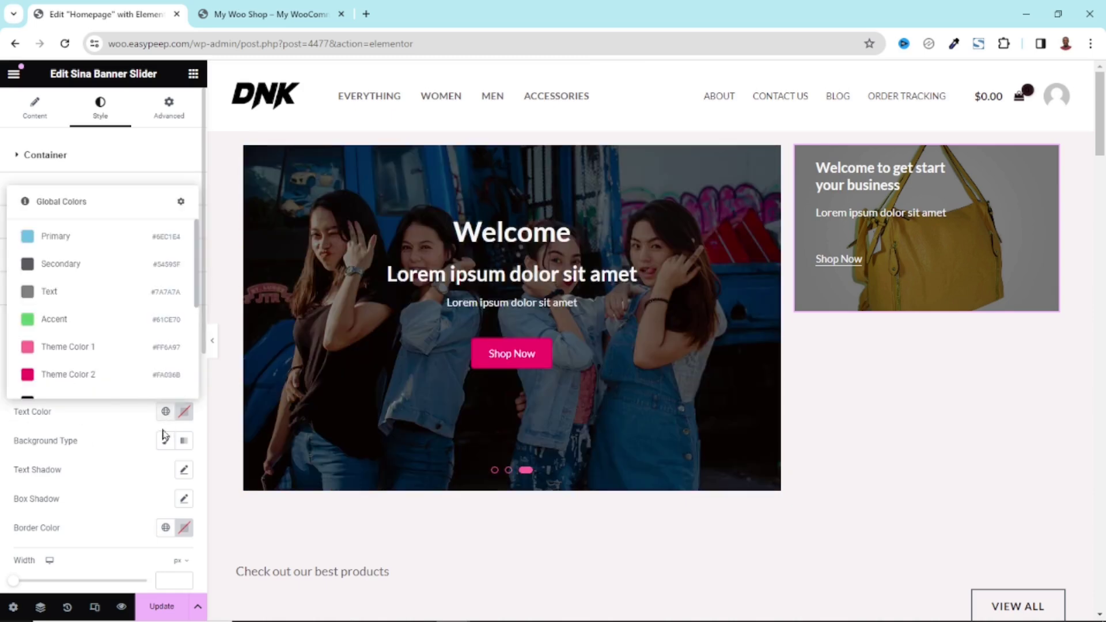
click(43, 375)
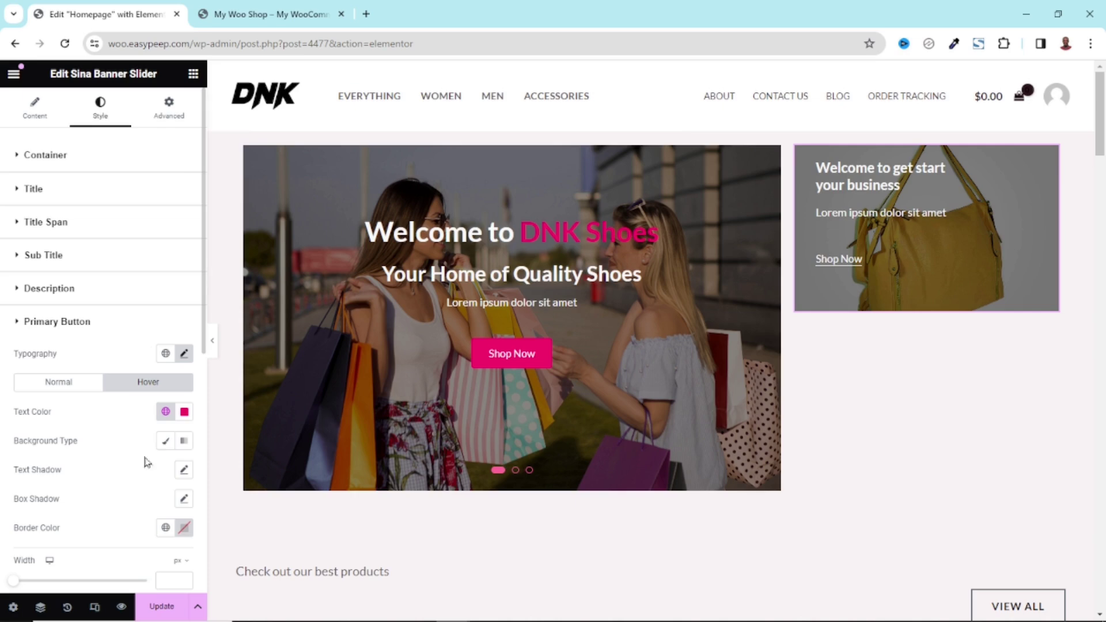
Give the primary button's hover state a classic background using the white global color.
click(166, 442)
click(184, 469)
click(165, 469)
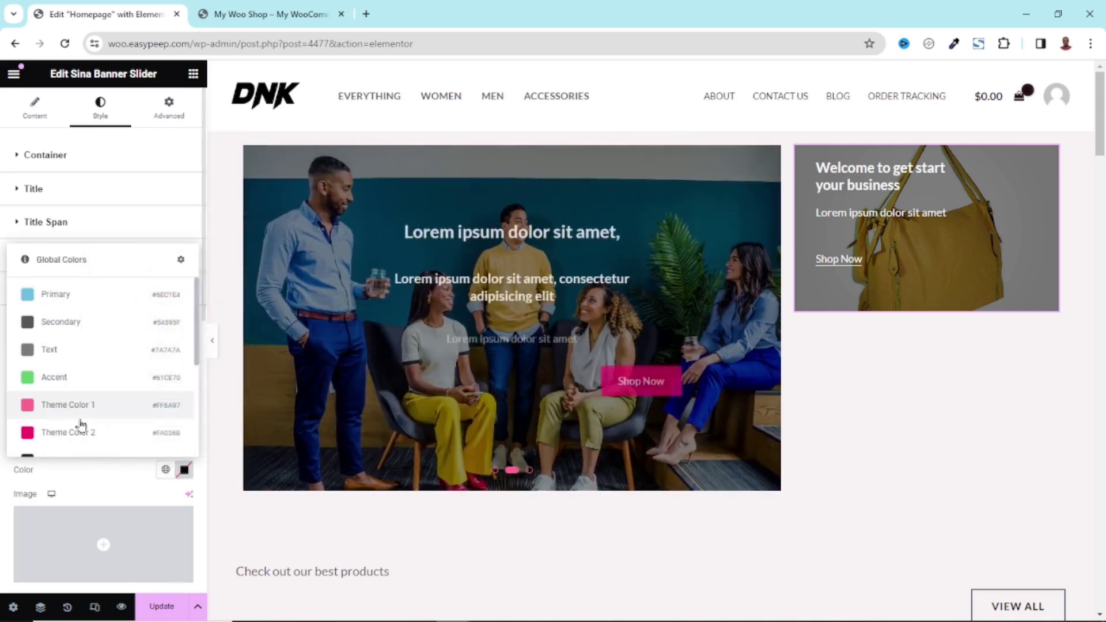
scroll(81, 424, down, 3)
click(77, 359)
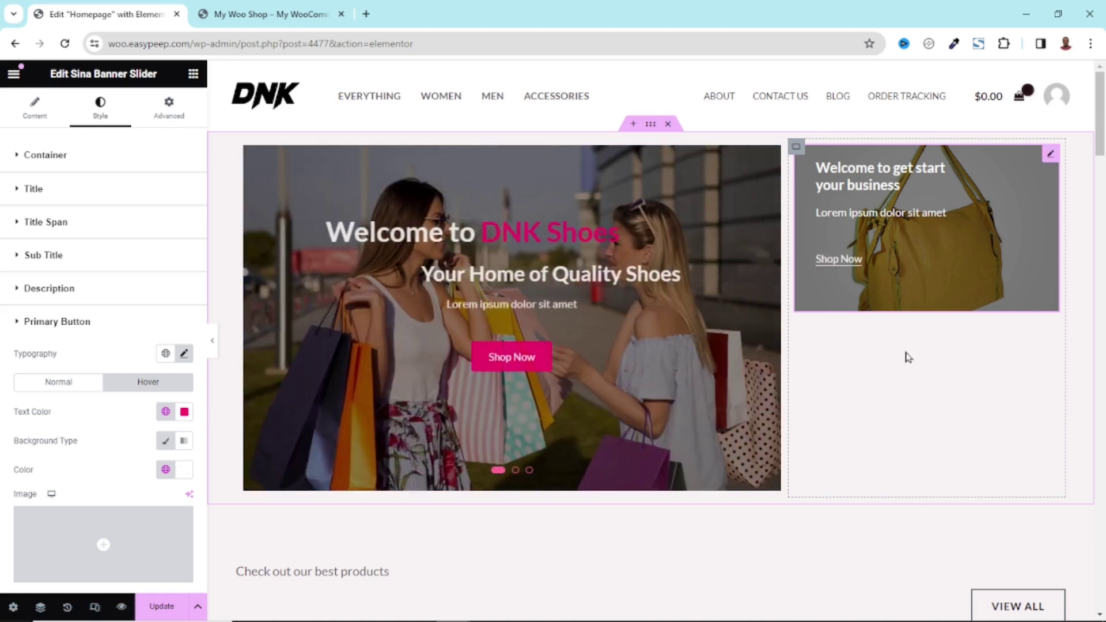
Duplicate the yellow handbag banner slider and replace the copy's slide image with the blue handbag from the media library.
right_click(912, 189)
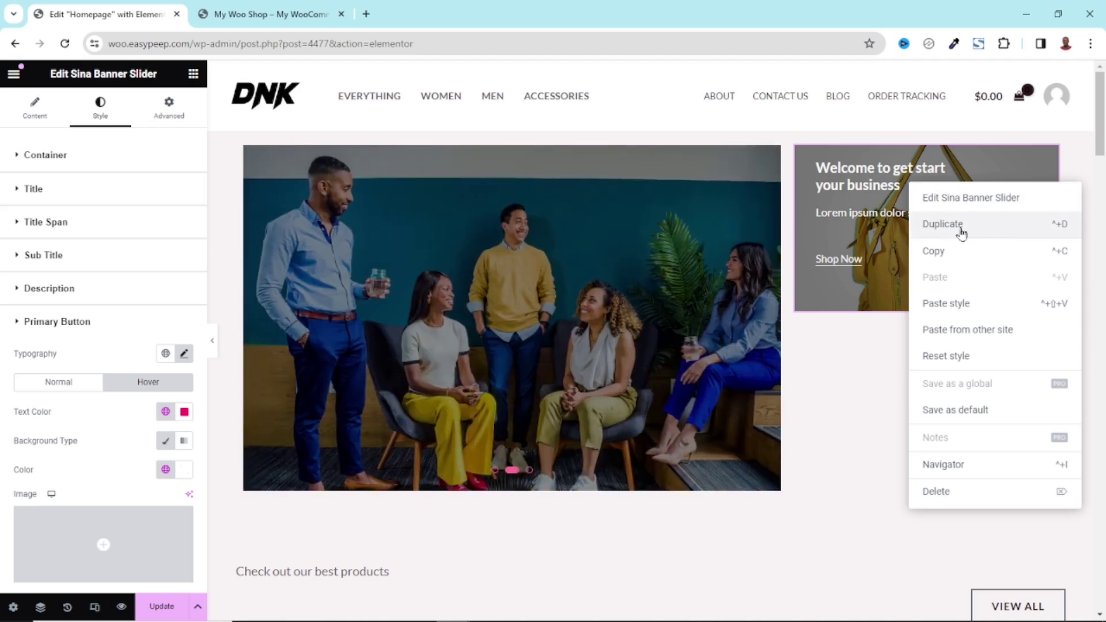
click(961, 229)
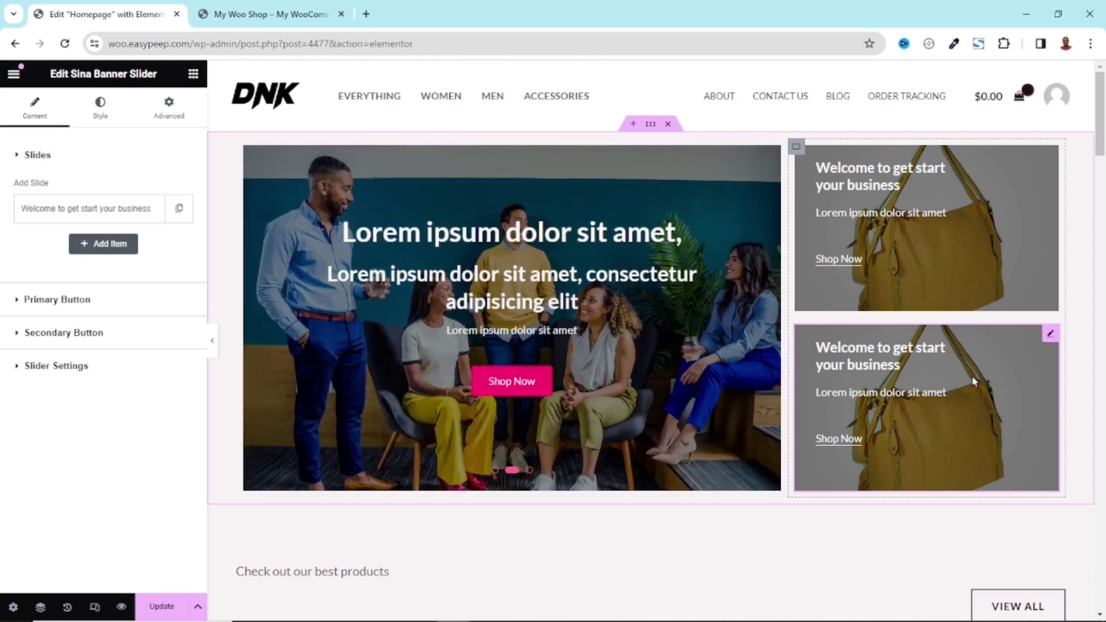
click(49, 217)
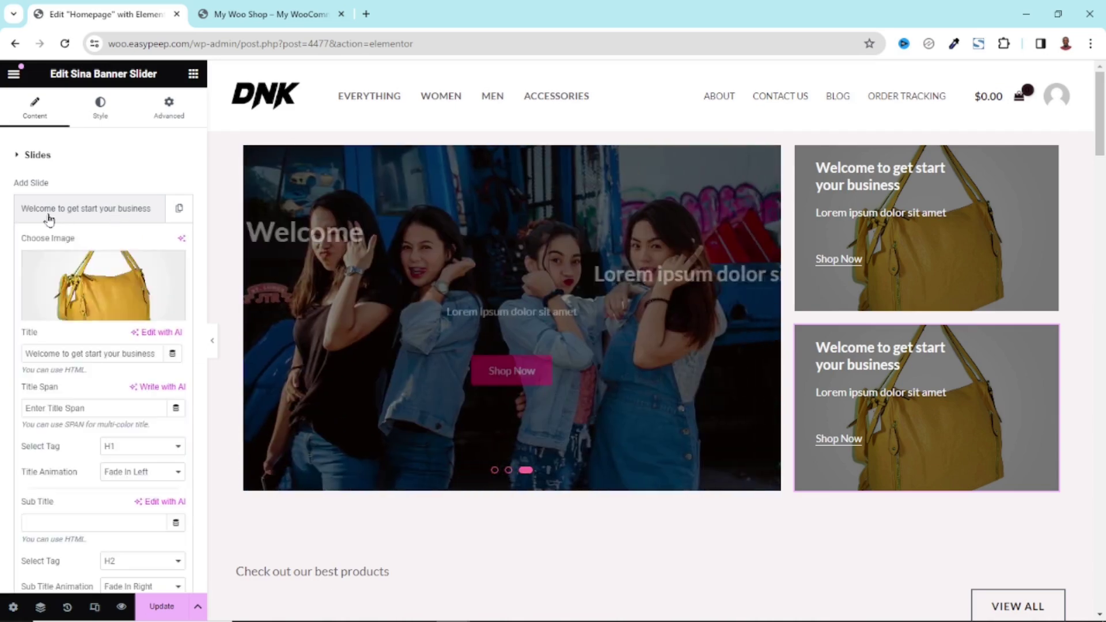
click(105, 288)
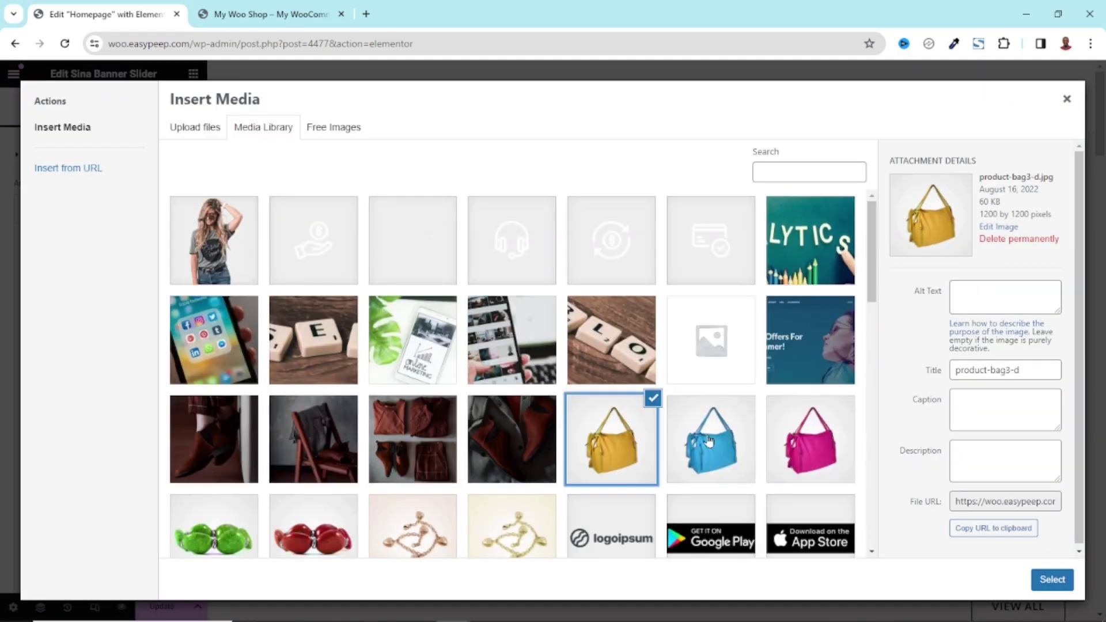
click(710, 437)
click(1051, 579)
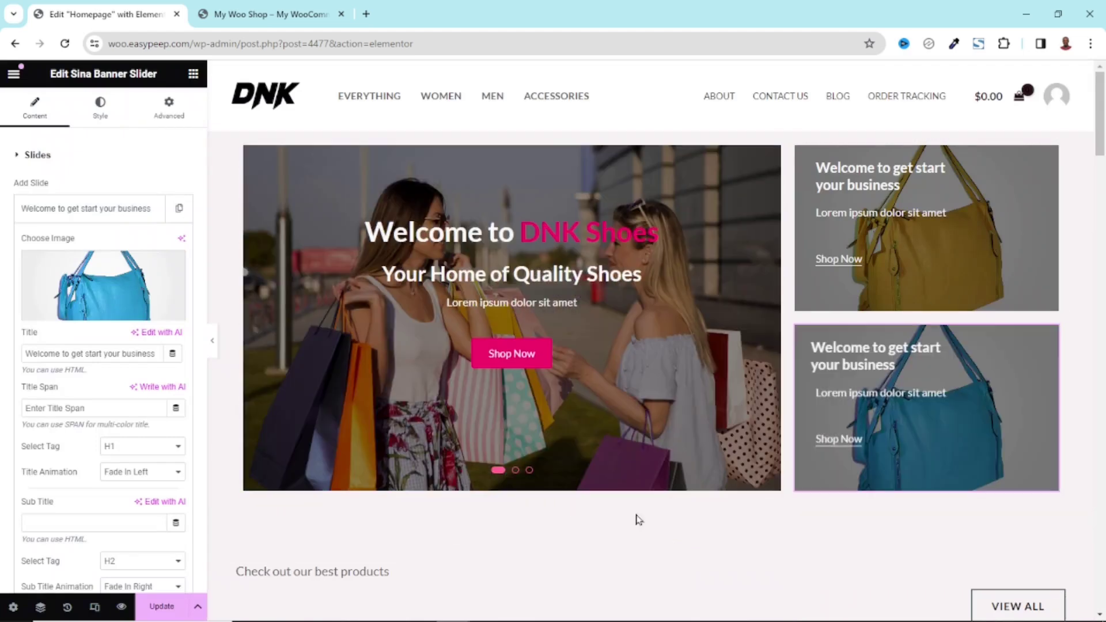
Save the homepage changes and preview the page, advancing the large DNK Shoes slider by two slides.
click(170, 609)
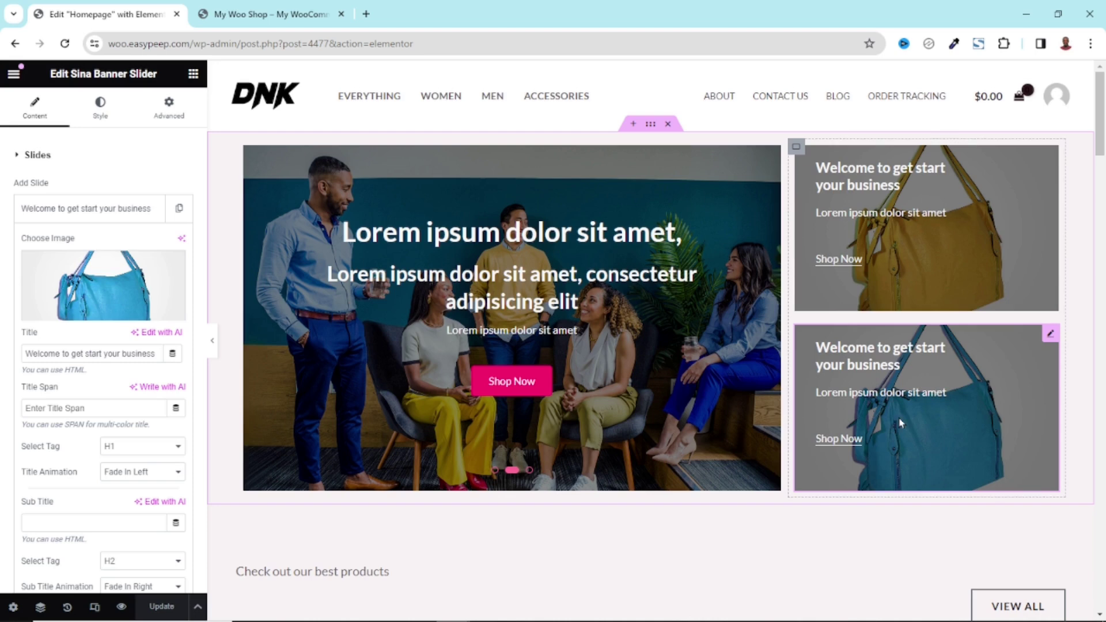
click(121, 606)
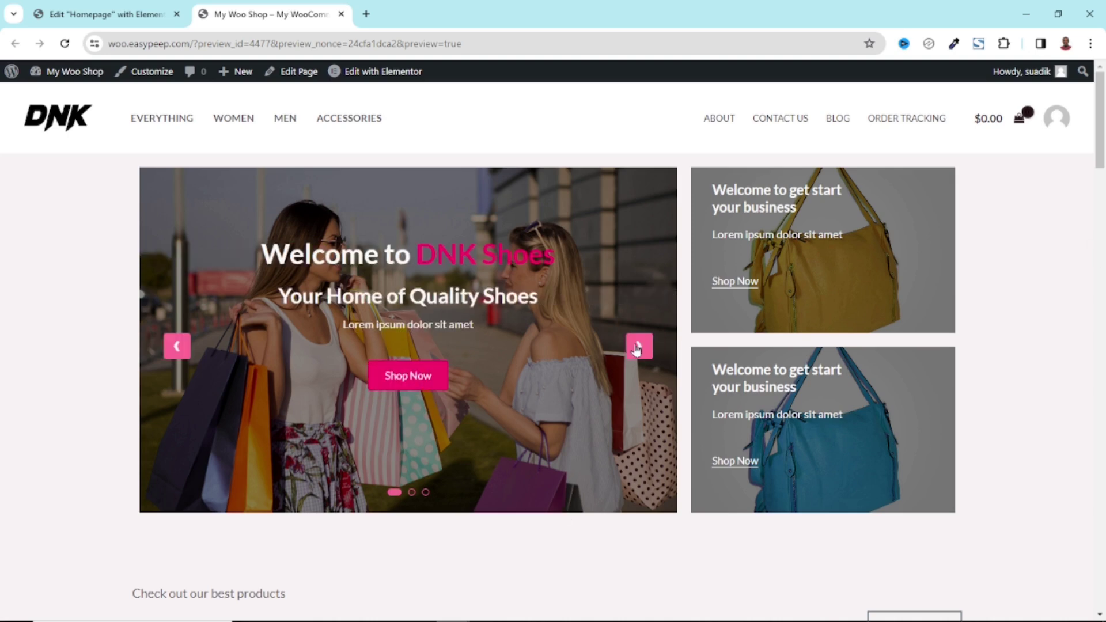
click(638, 346)
click(639, 350)
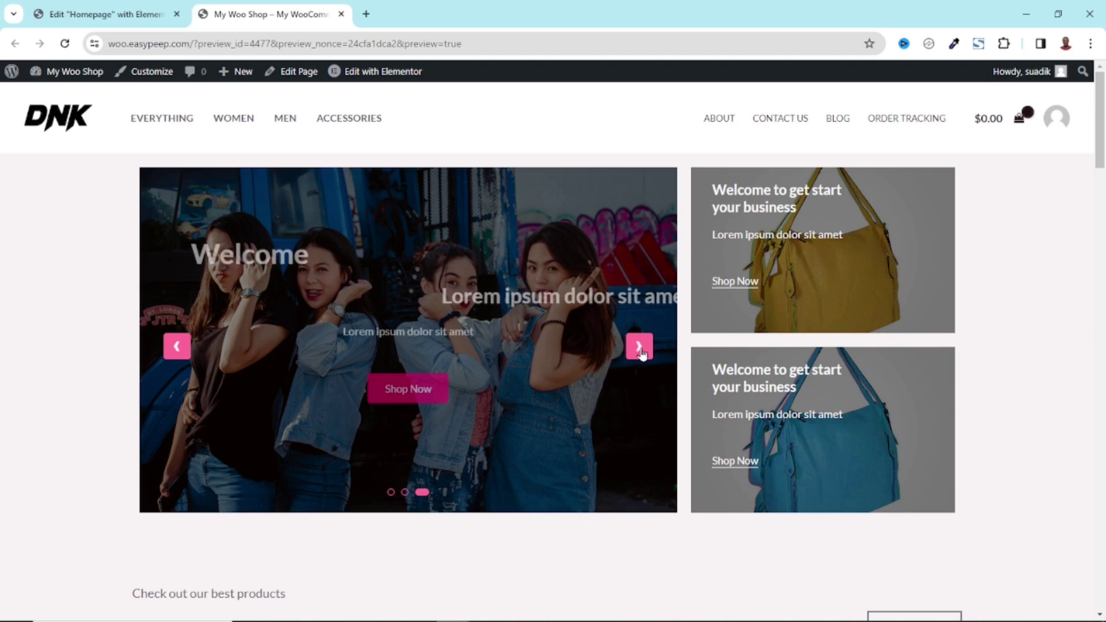